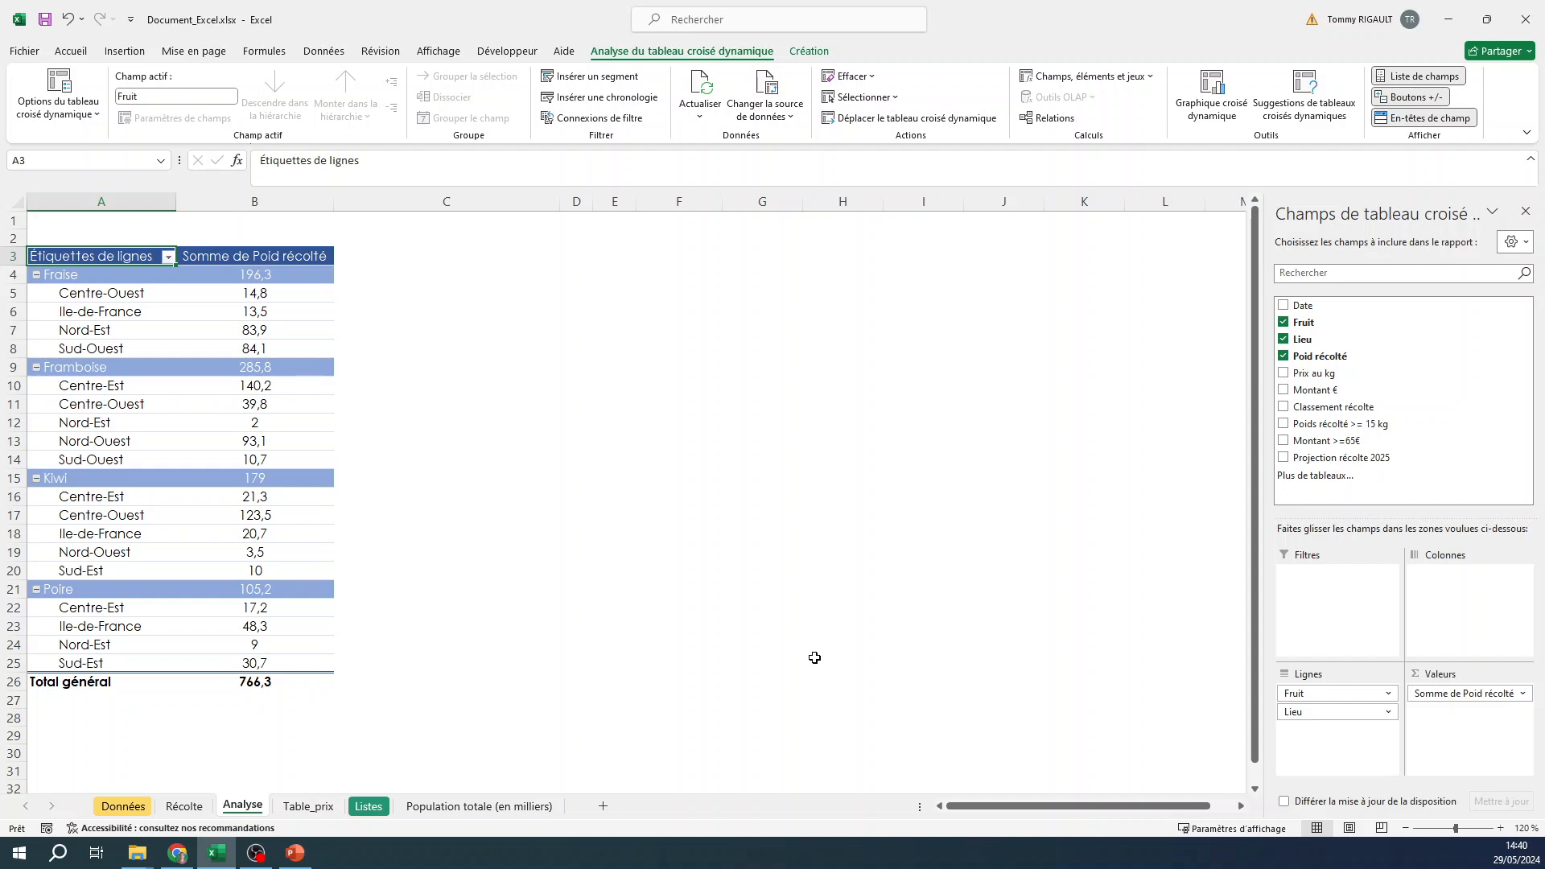
# Step: Create a pivot table from the Récolte sheet's harvest table, placed on the existing Analyse sheet at cell D3
pyautogui.click(185, 806)
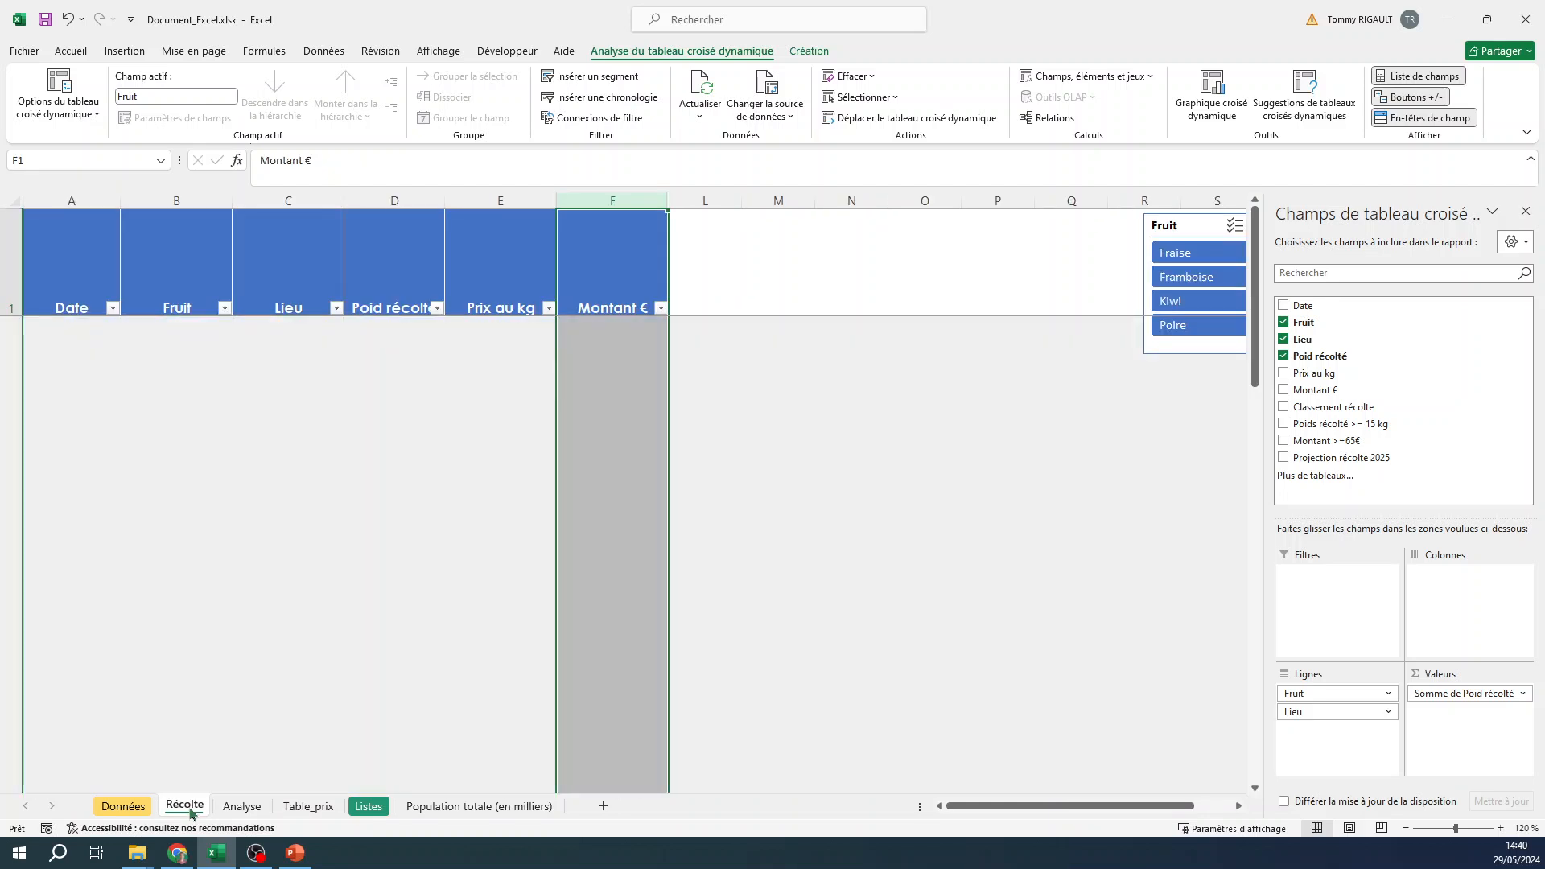
pyautogui.click(121, 53)
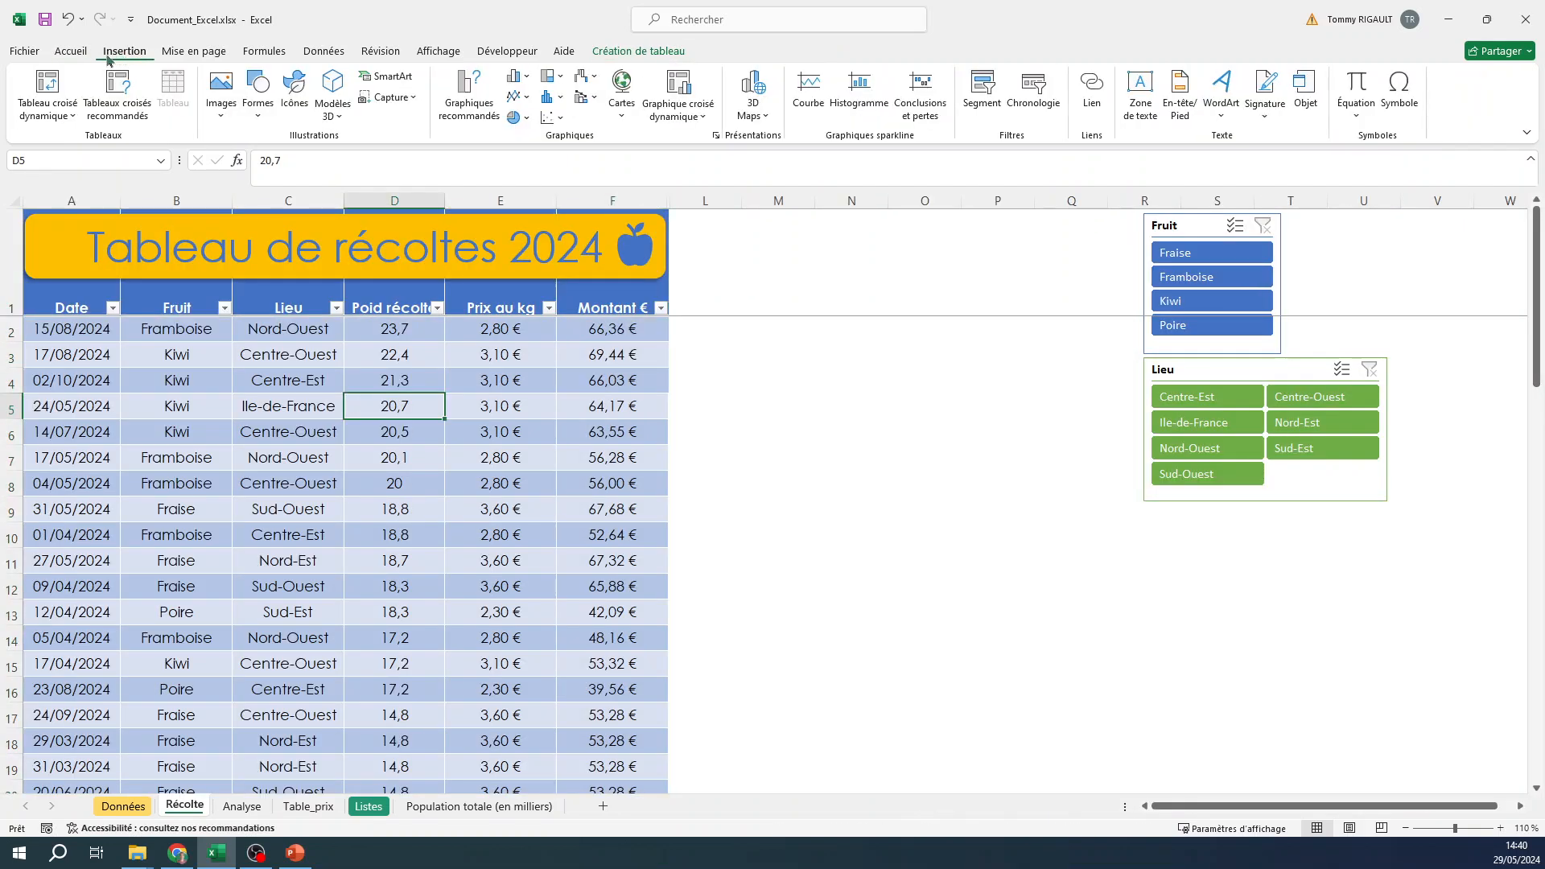
pyautogui.click(48, 81)
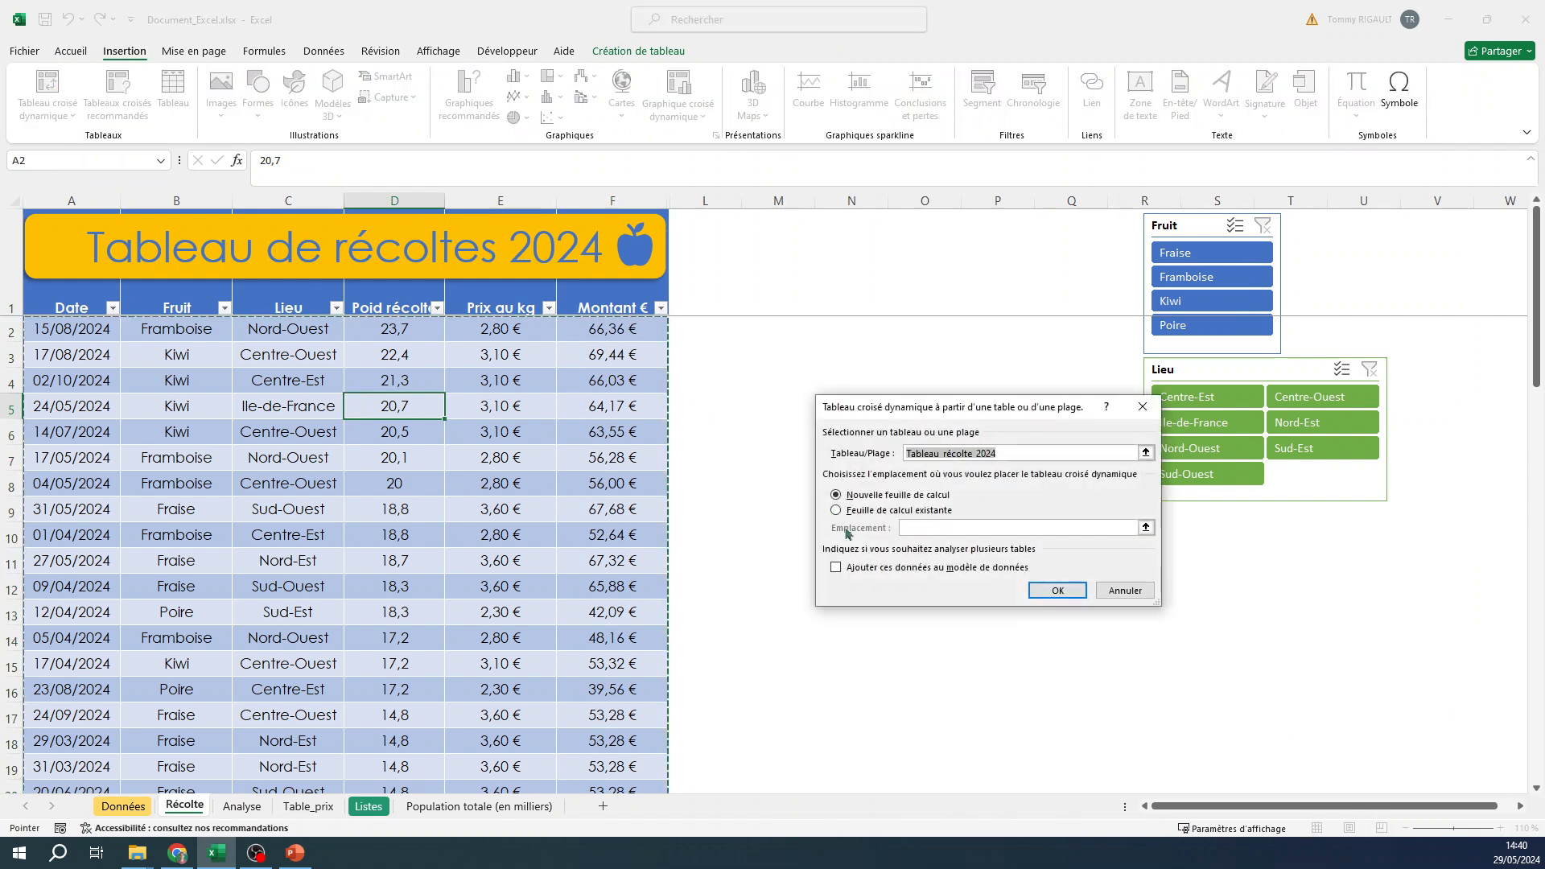
pyautogui.click(836, 510)
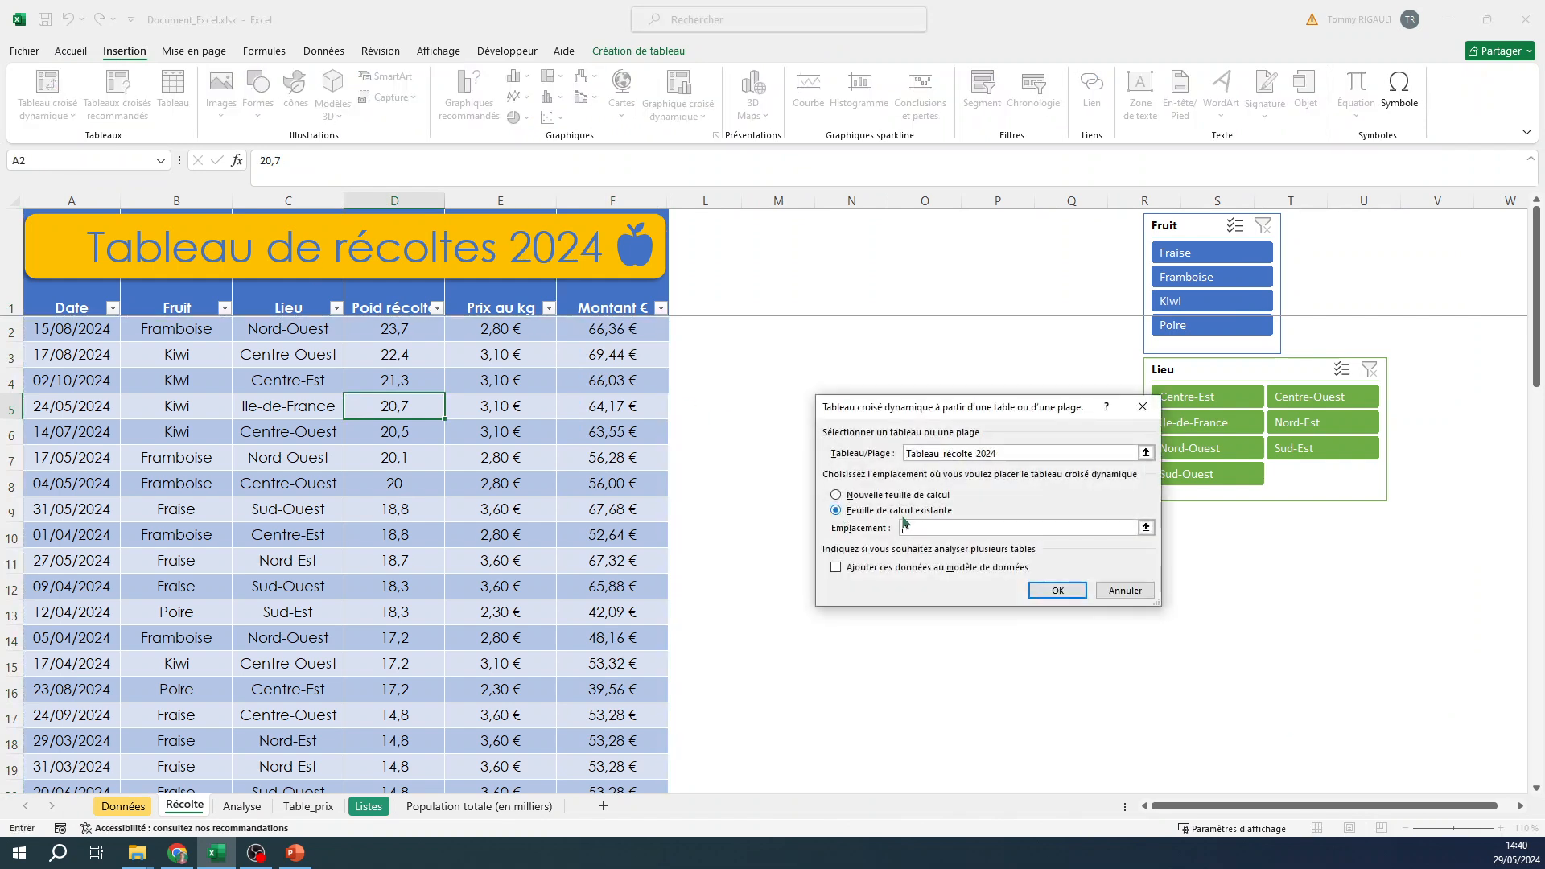
pyautogui.click(1145, 528)
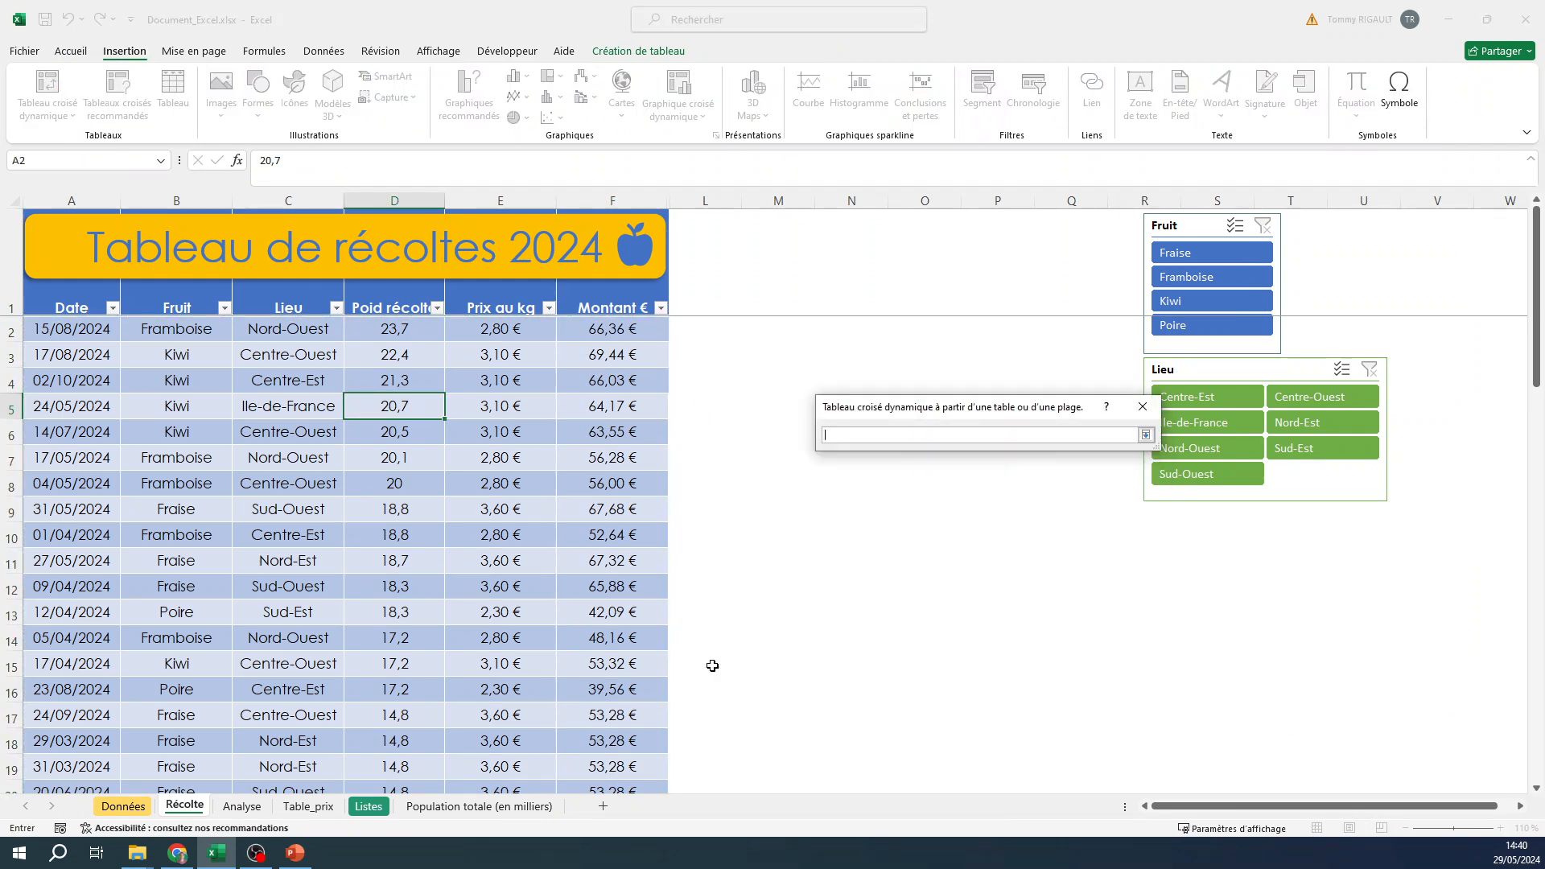
pyautogui.click(242, 806)
pyautogui.click(572, 252)
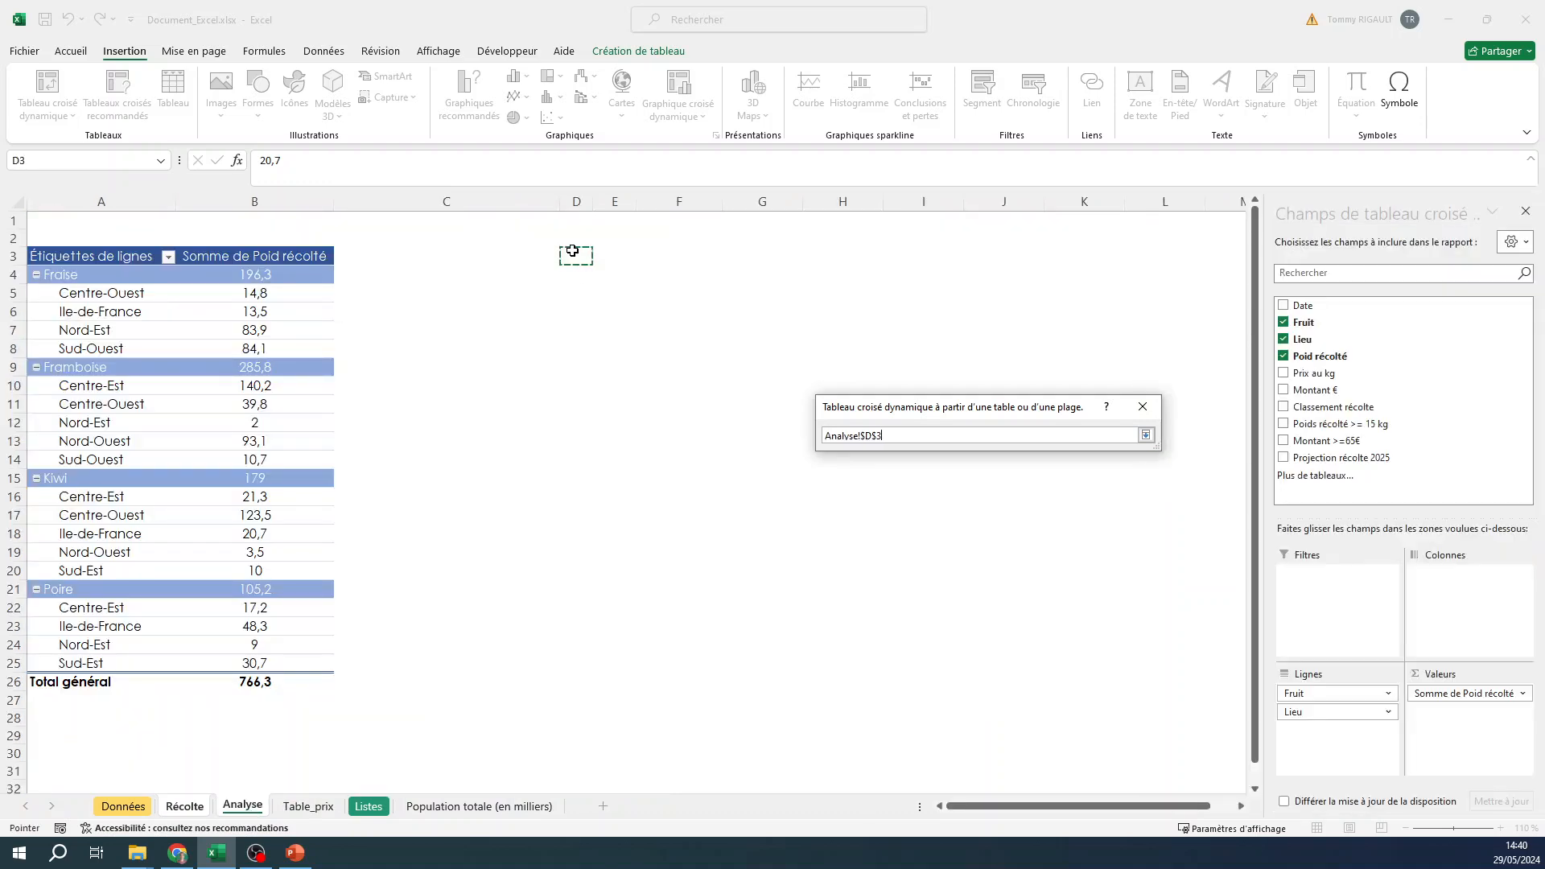
pyautogui.click(1146, 435)
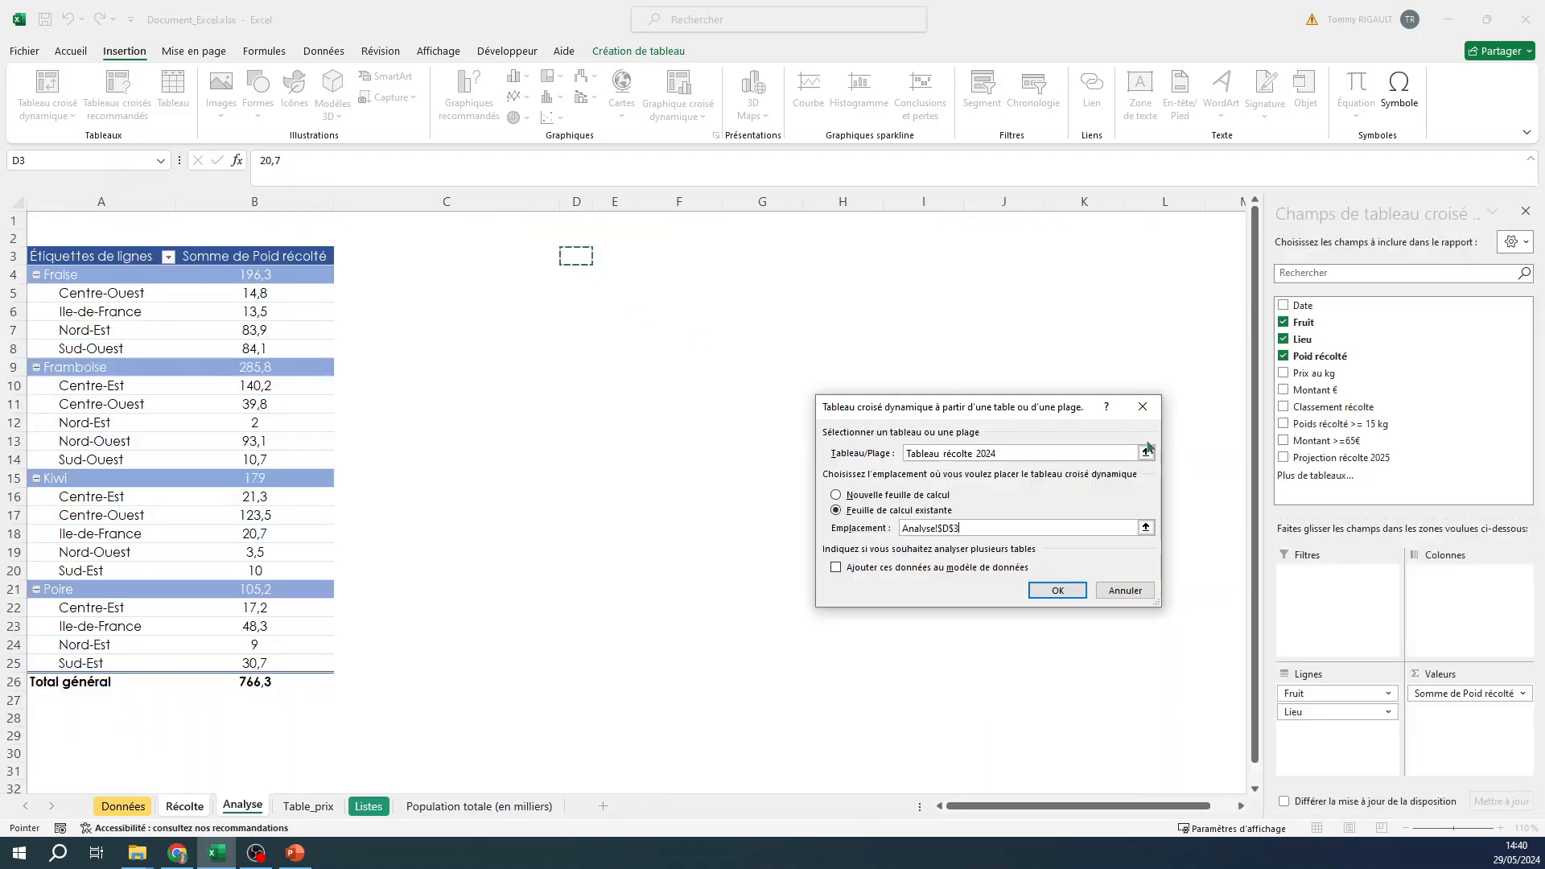
pyautogui.click(1057, 592)
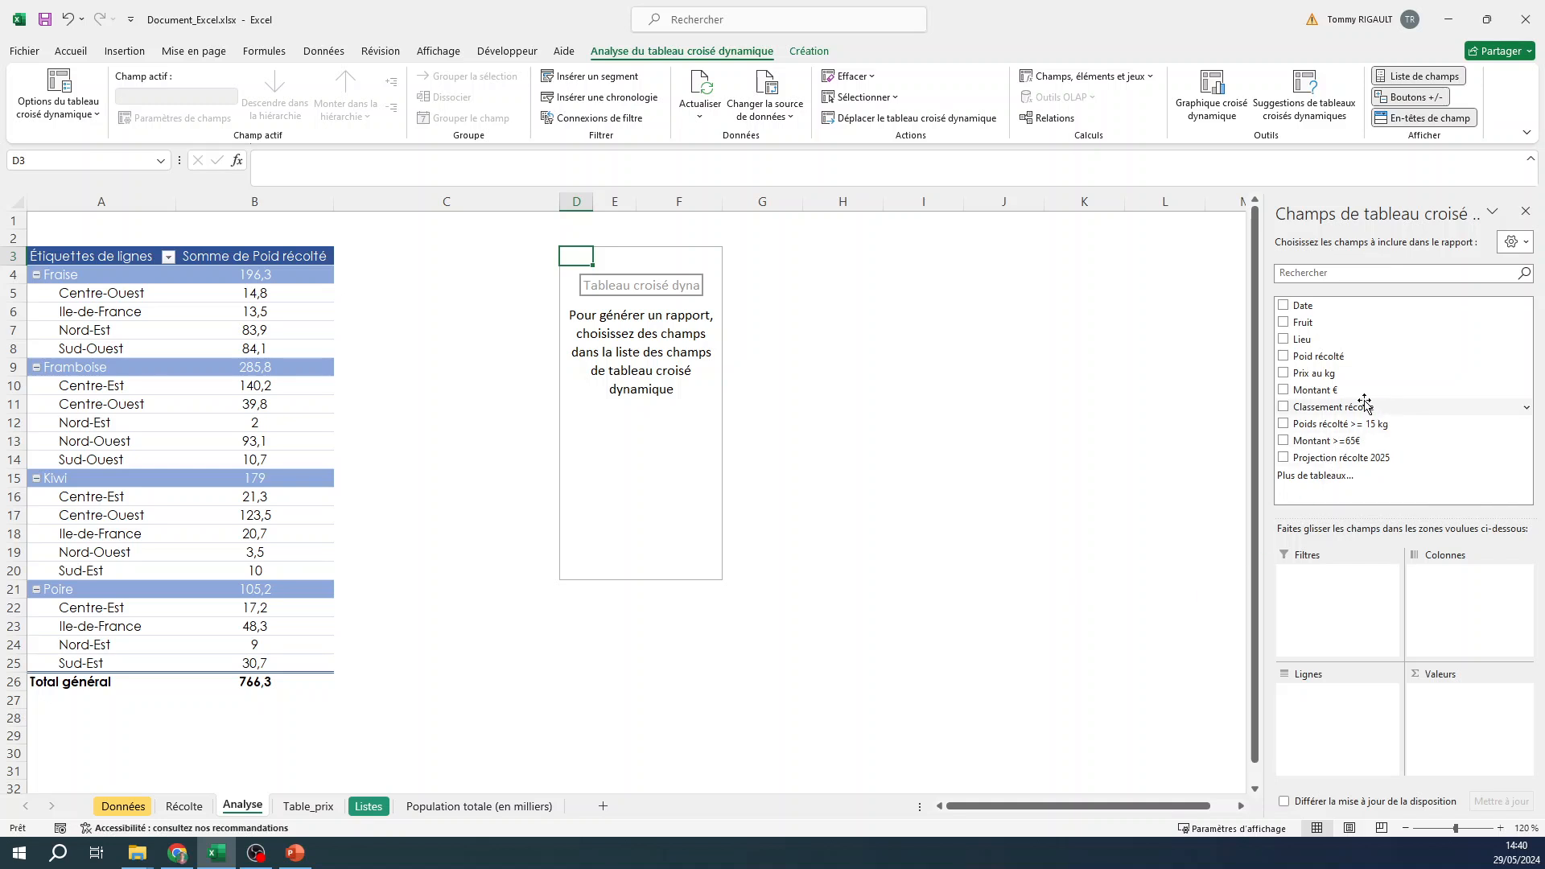
# Step: Lay out the new pivot table with the sum of Montant € as values and Fruit above Lieu as rows
pyautogui.moveTo(1345, 389); pyautogui.dragTo(1452, 708)
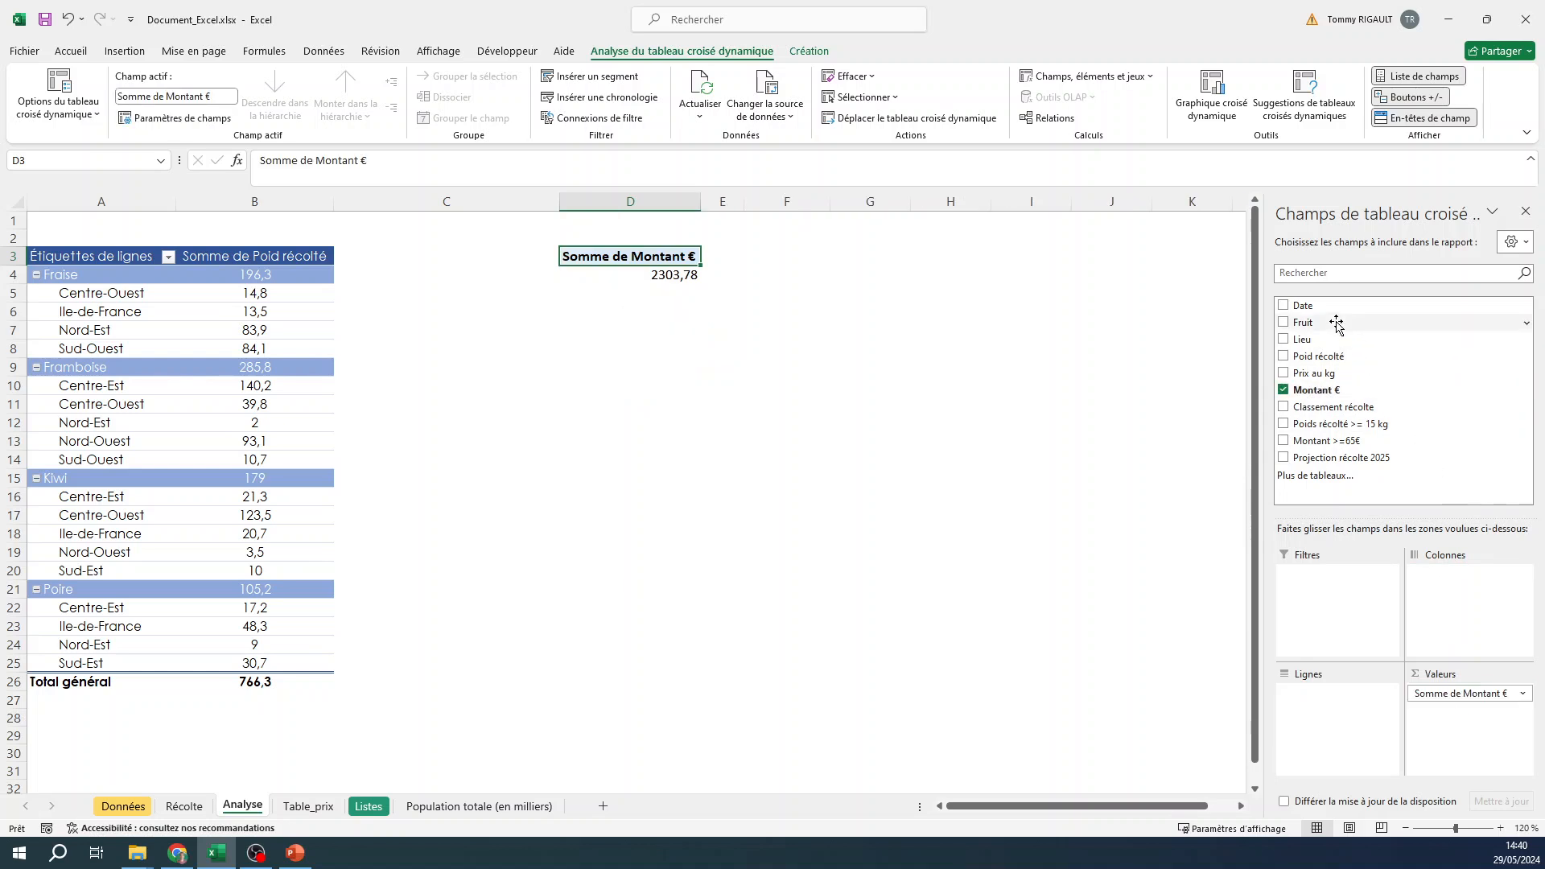
pyautogui.moveTo(1337, 324); pyautogui.dragTo(1347, 567)
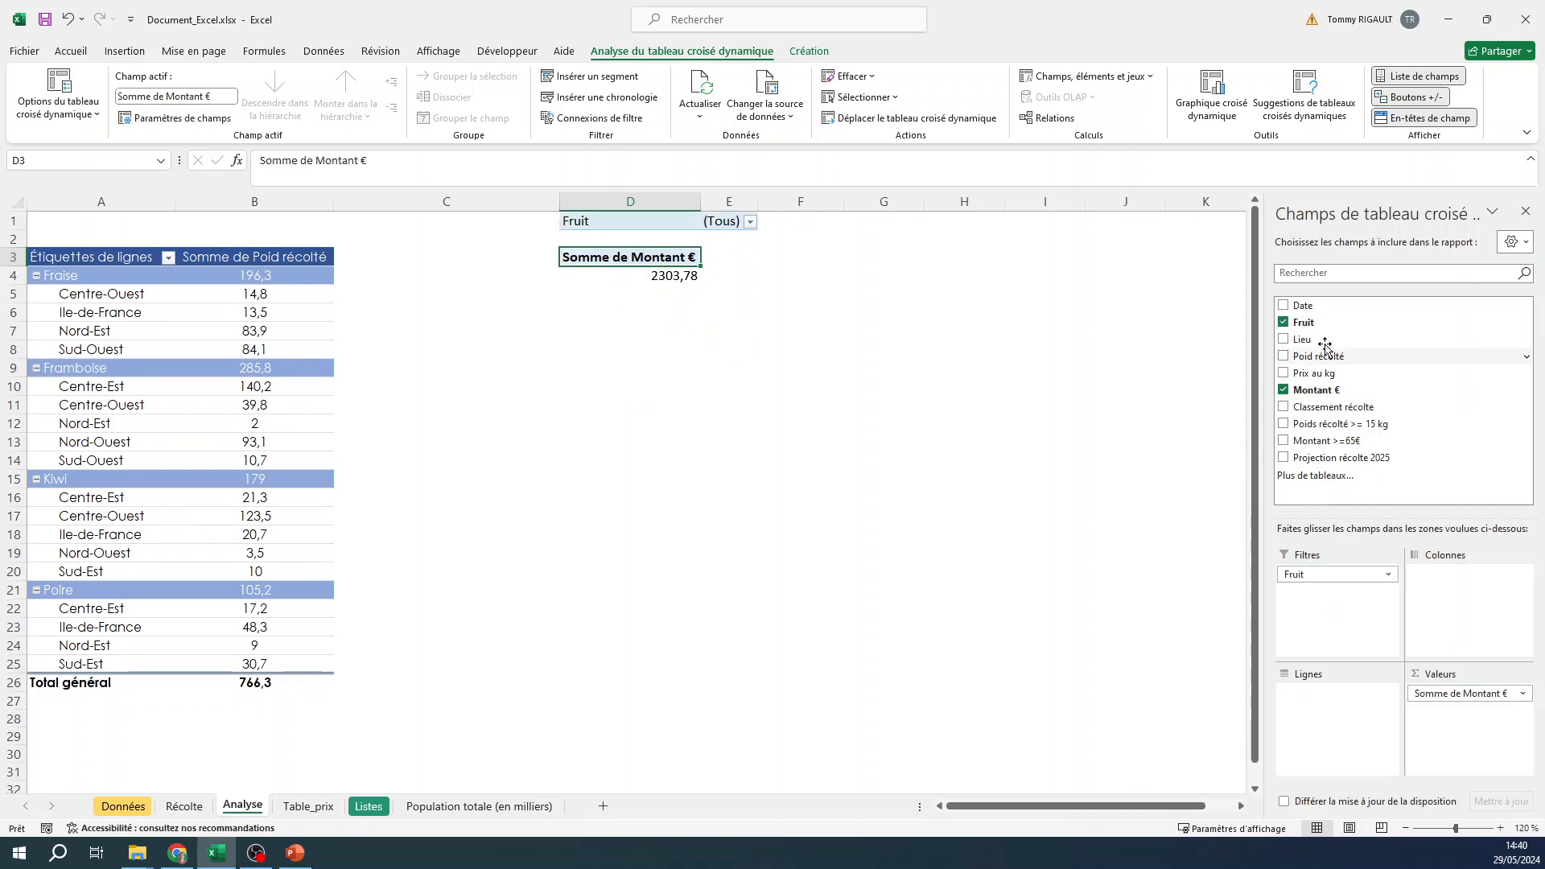
pyautogui.moveTo(1323, 342); pyautogui.dragTo(1348, 740)
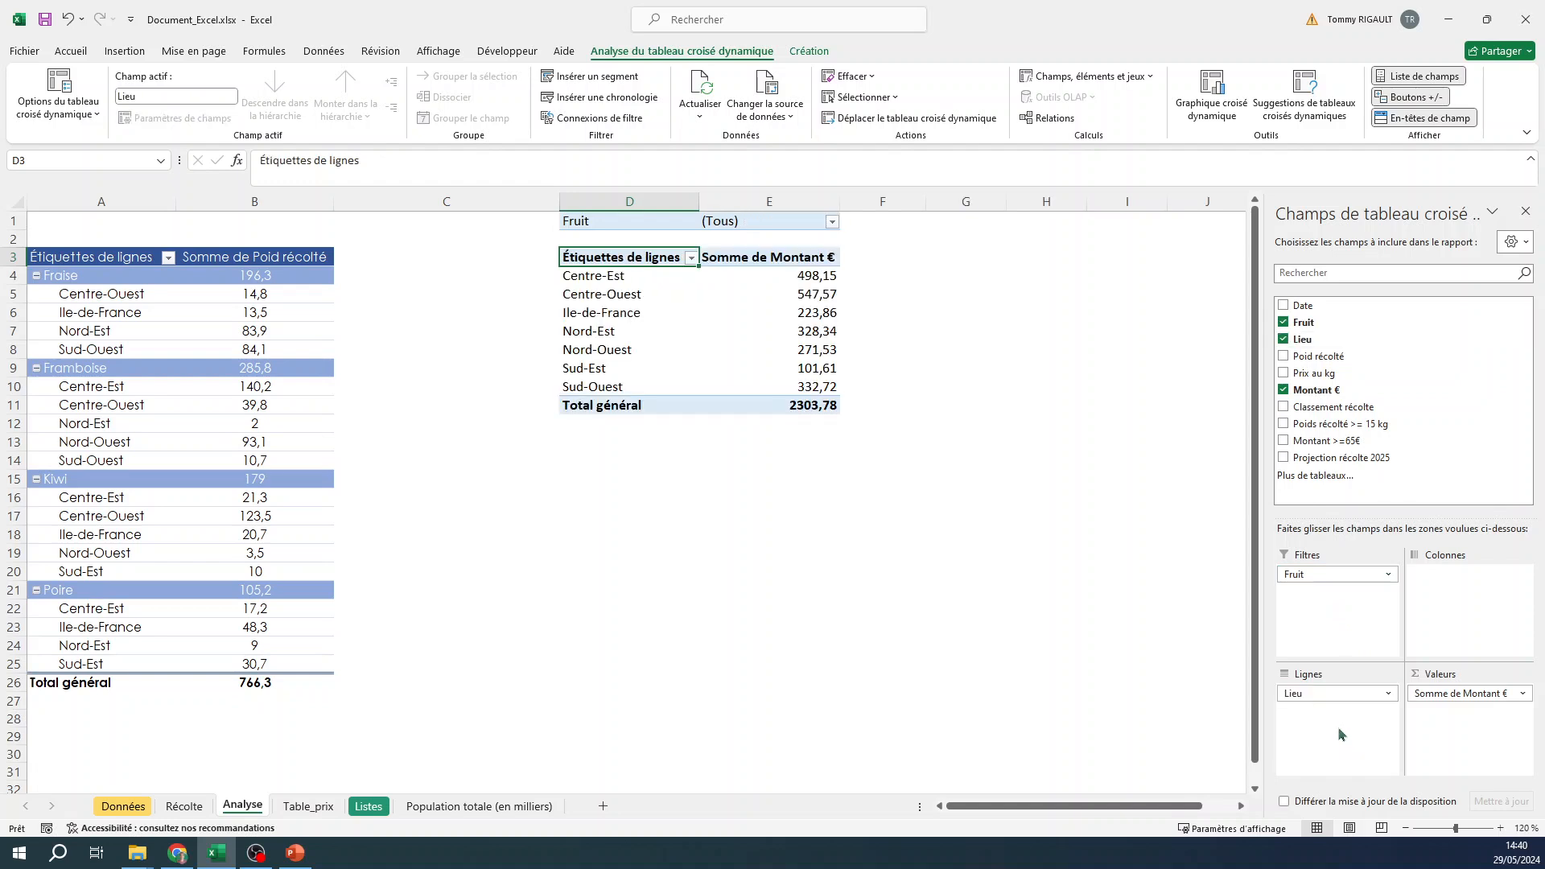
pyautogui.moveTo(1340, 575); pyautogui.dragTo(1339, 687)
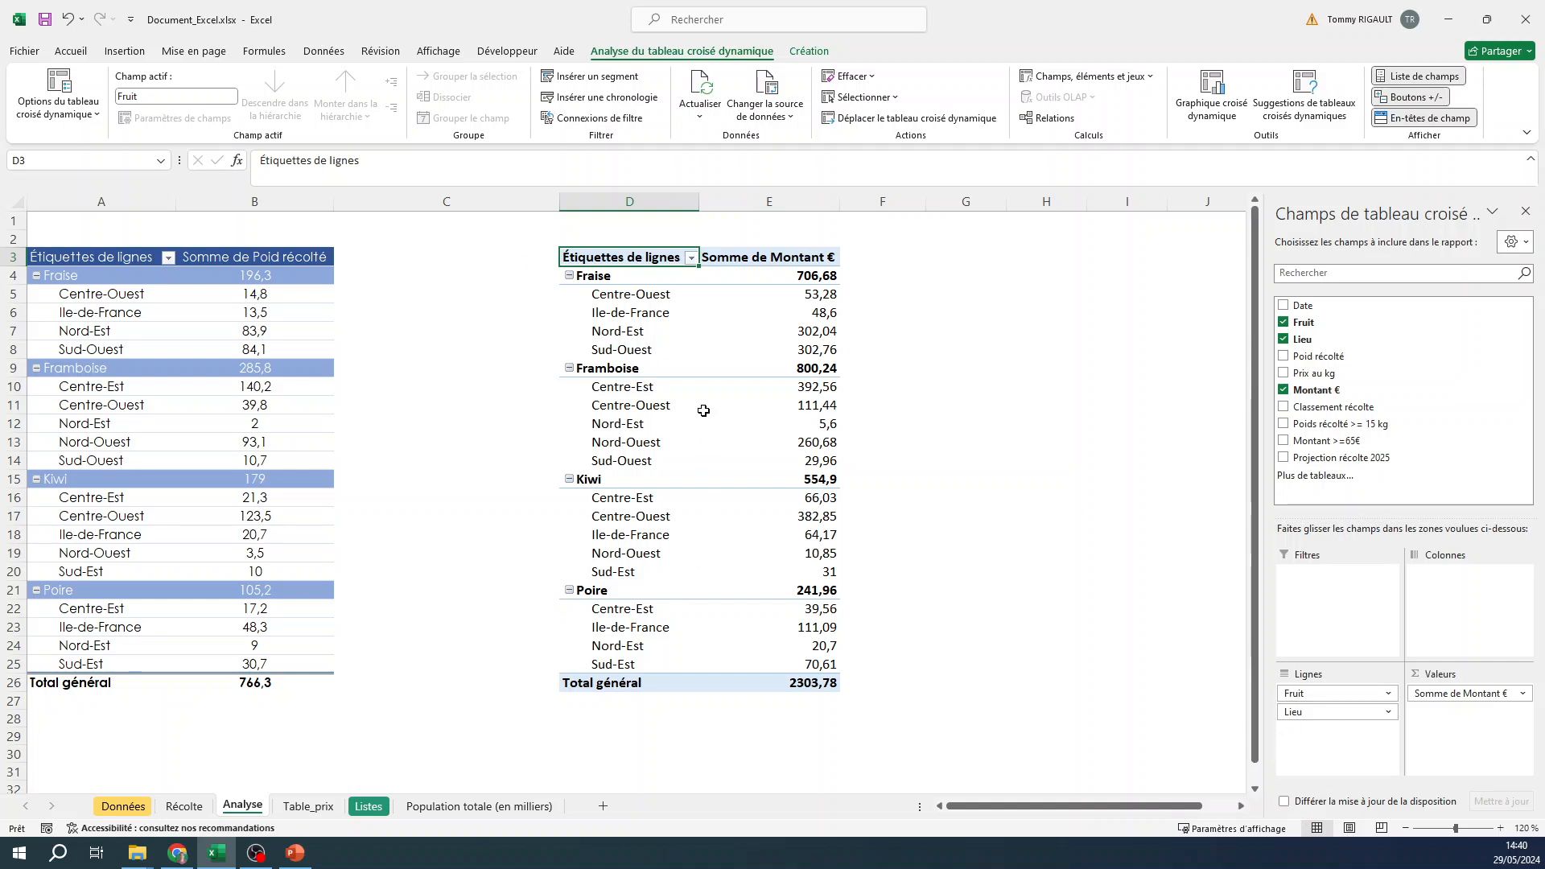
# Step: Apply the green style from the first row of the Moyen styles to the Montant € pivot table
pyautogui.click(256, 258)
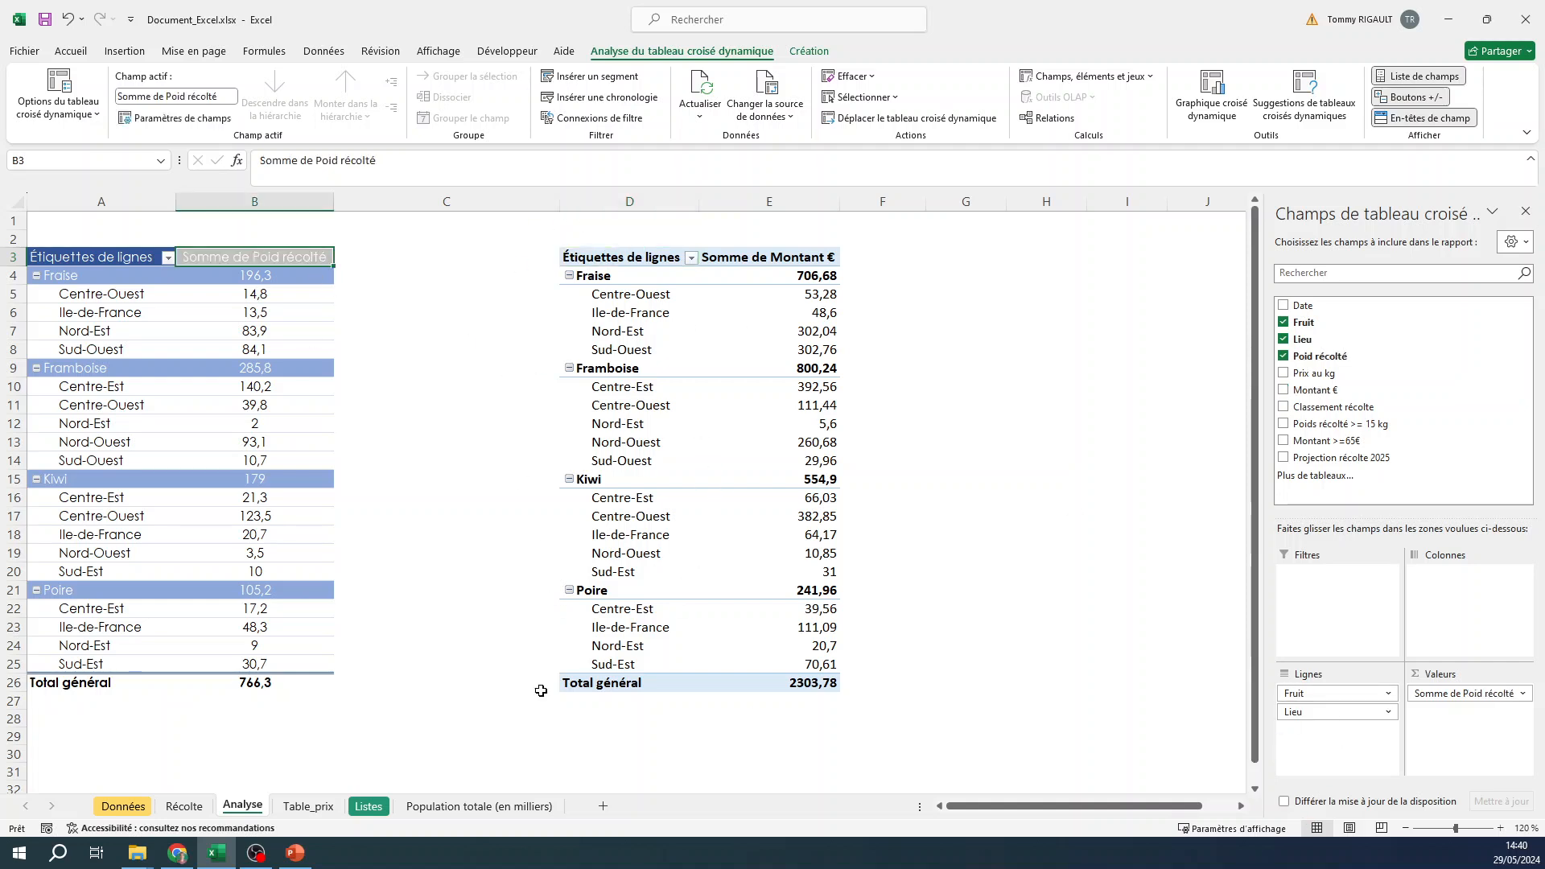
pyautogui.click(771, 258)
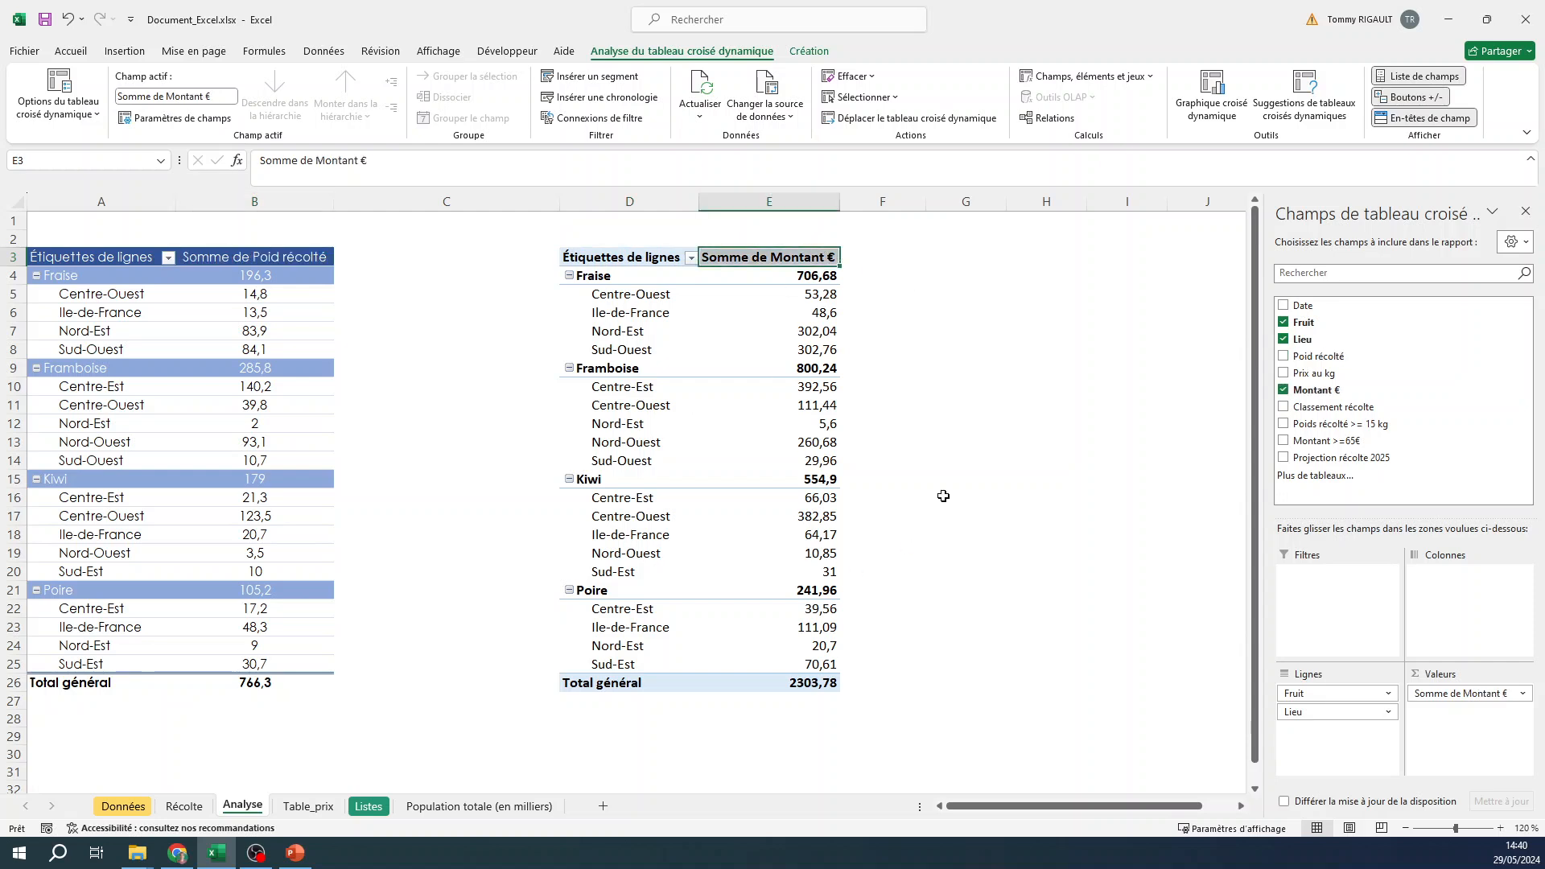
pyautogui.click(811, 390)
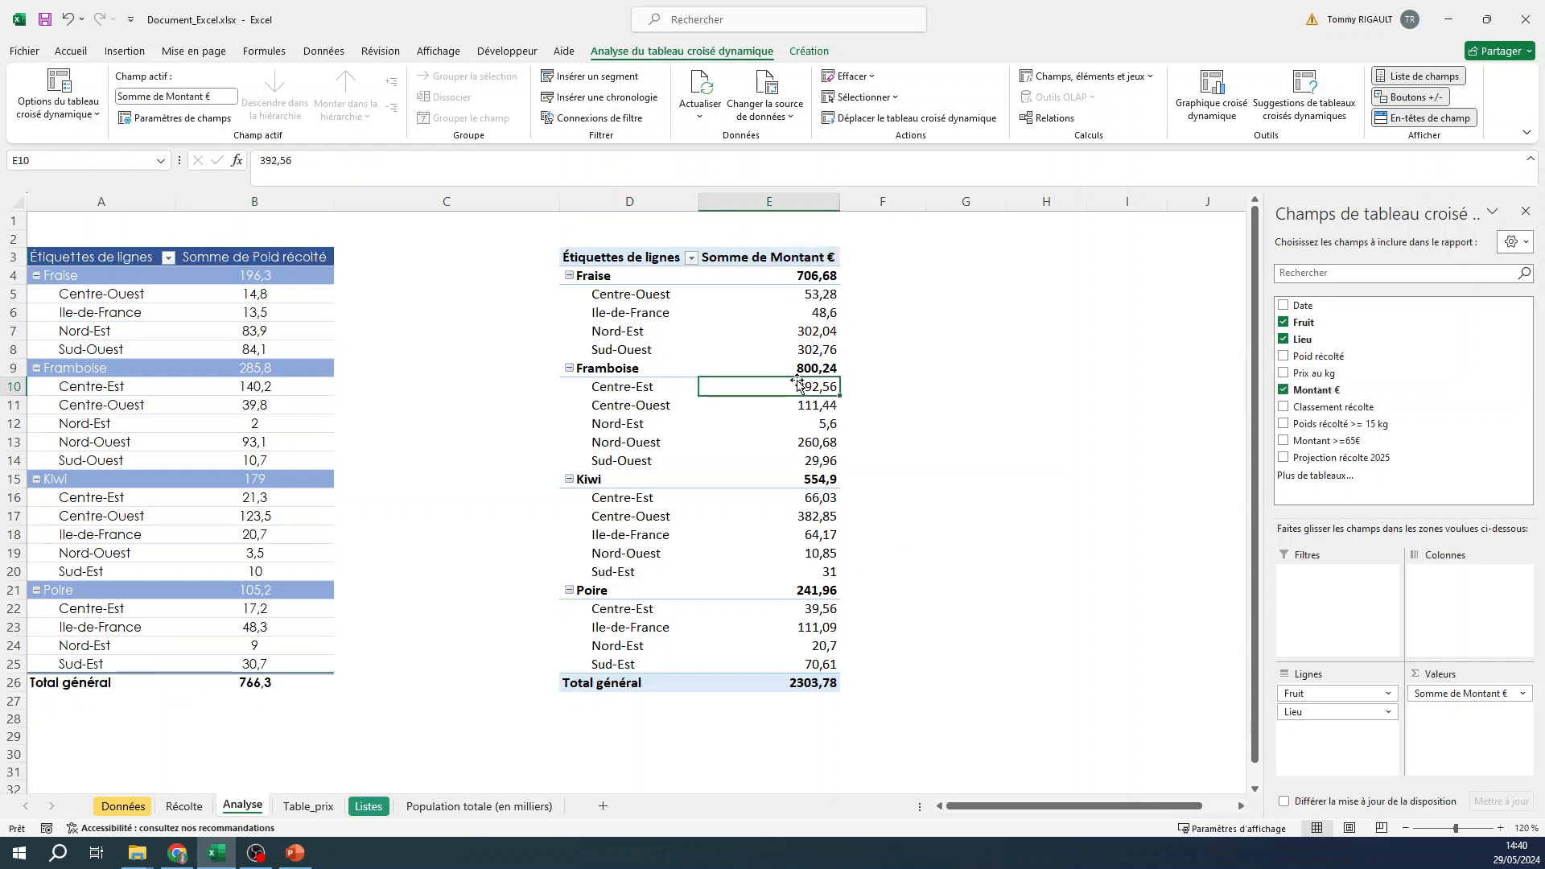
pyautogui.click(808, 51)
pyautogui.click(855, 113)
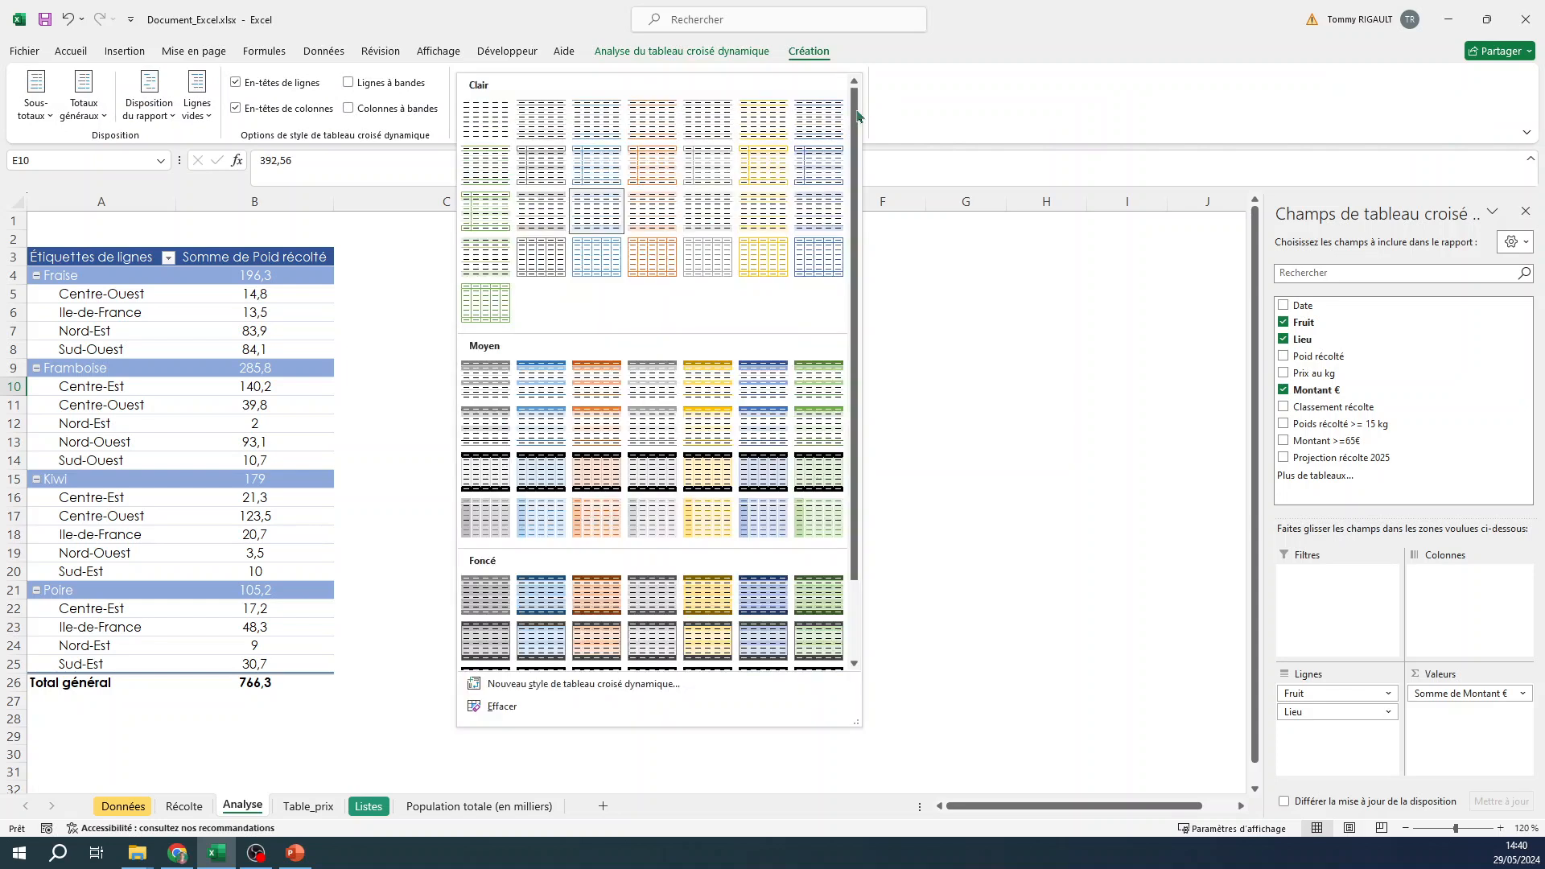
pyautogui.click(817, 376)
# Step: Narrow column C to reduce the gap between the two pivot tables
pyautogui.click(537, 193)
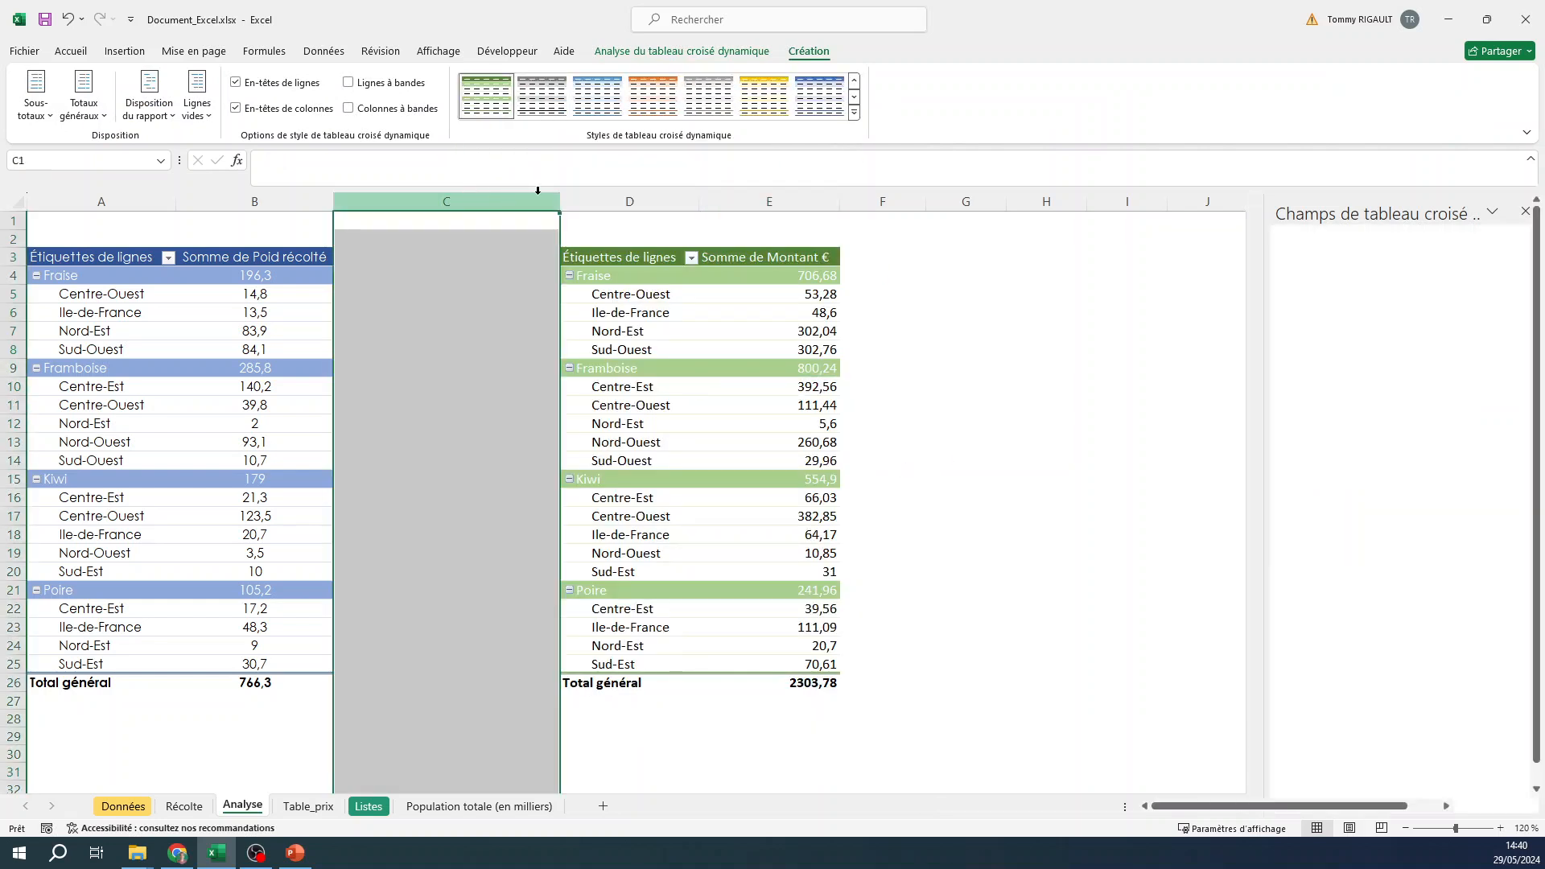
pyautogui.moveTo(537, 193); pyautogui.dragTo(393, 197)
pyautogui.click(882, 409)
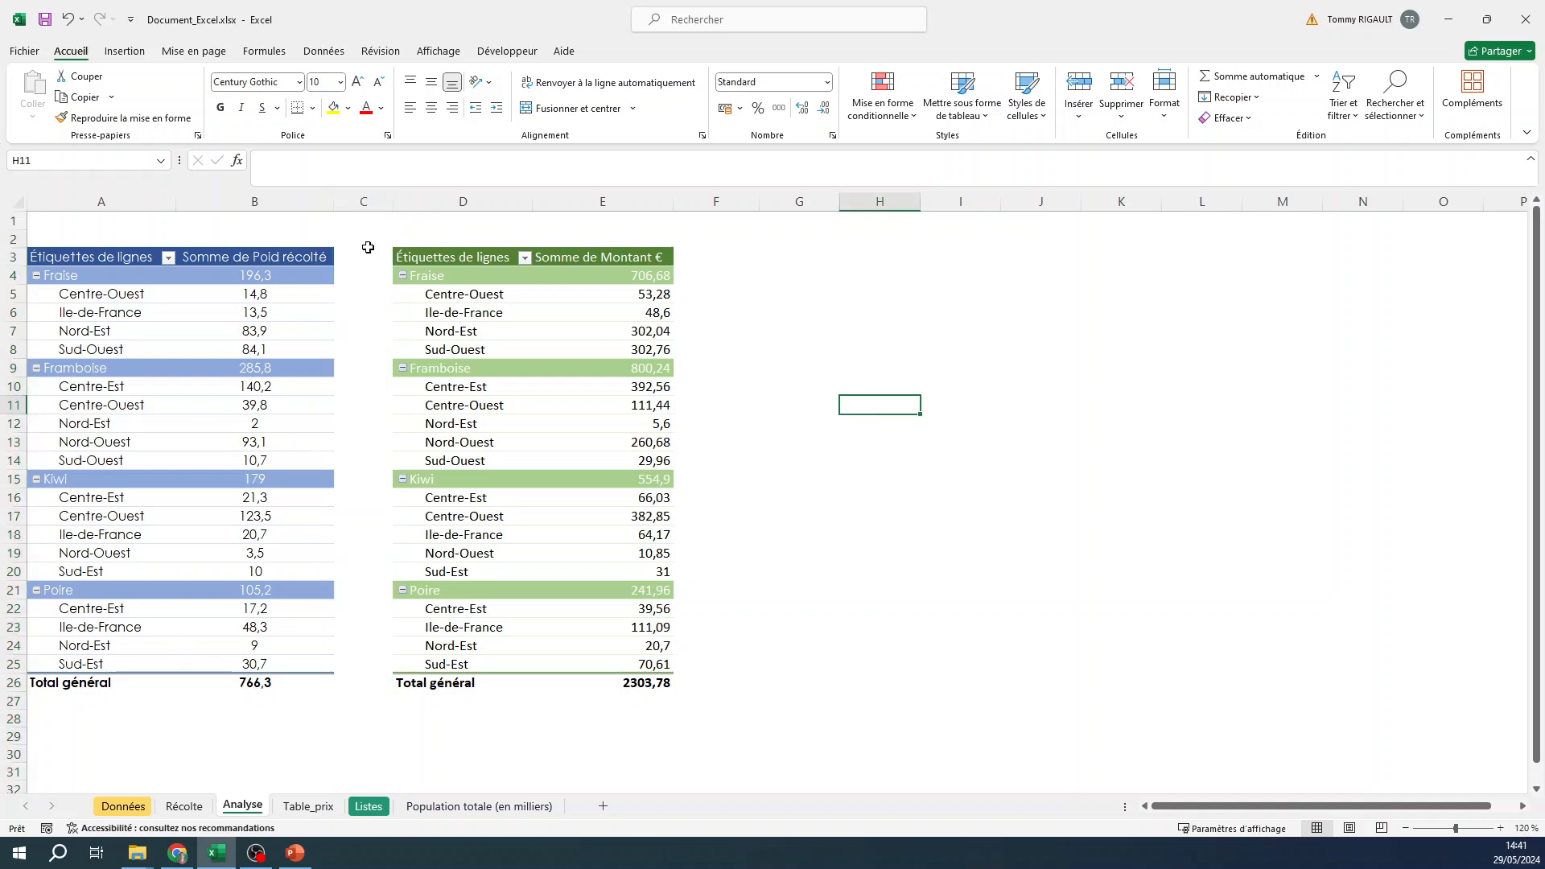
# Step: Set the font of the whole Analyse sheet to Century Gothic and reduce it to size 9
pyautogui.click(16, 201)
pyautogui.click(252, 80)
pyautogui.write('Century')
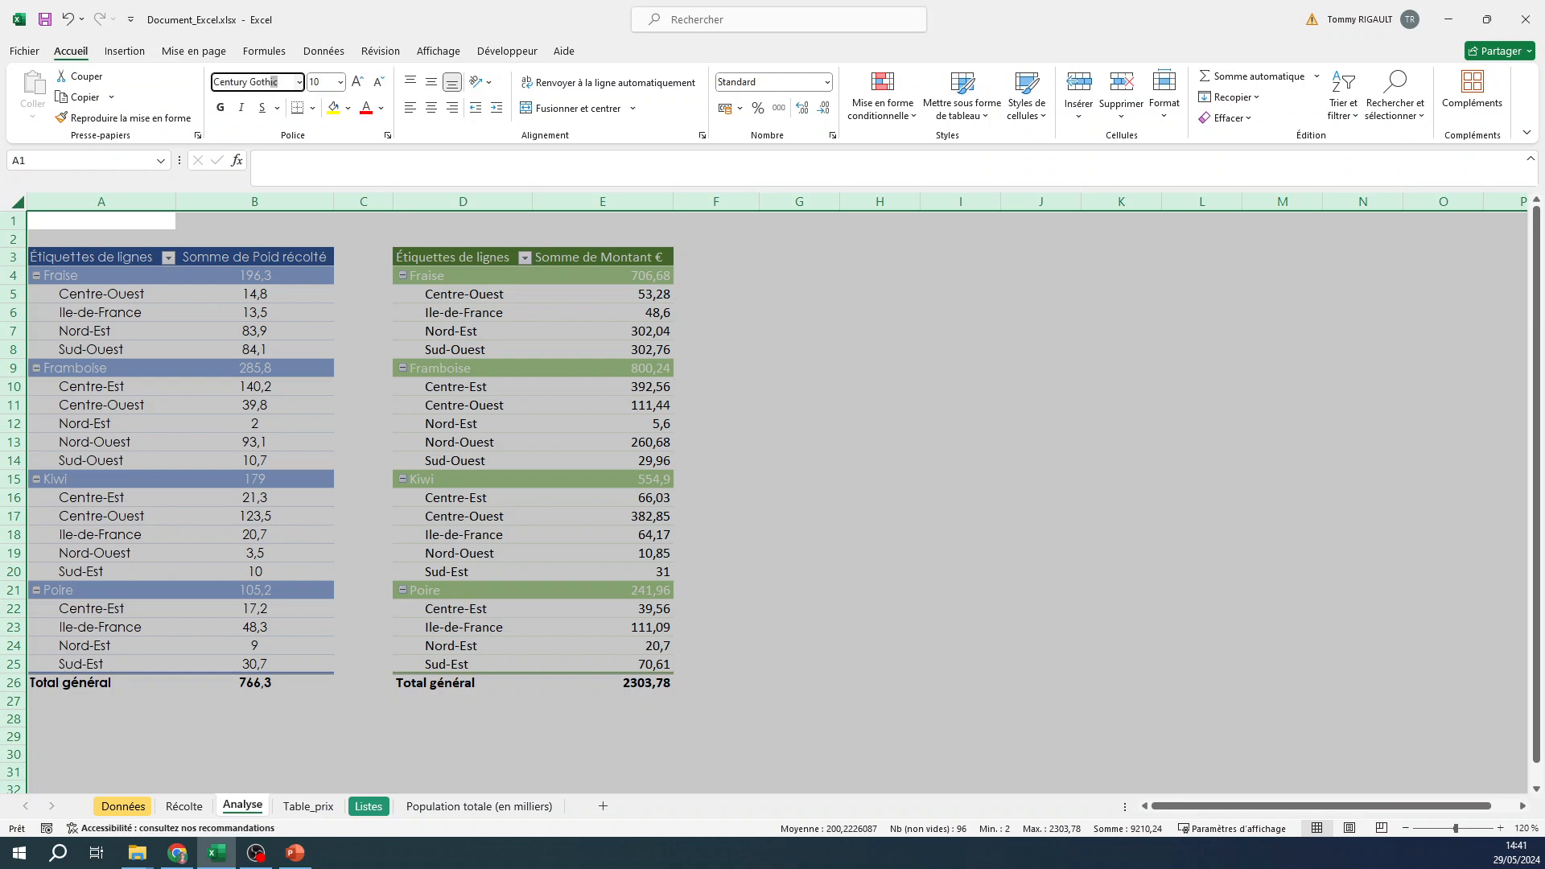
pyautogui.press('Return')
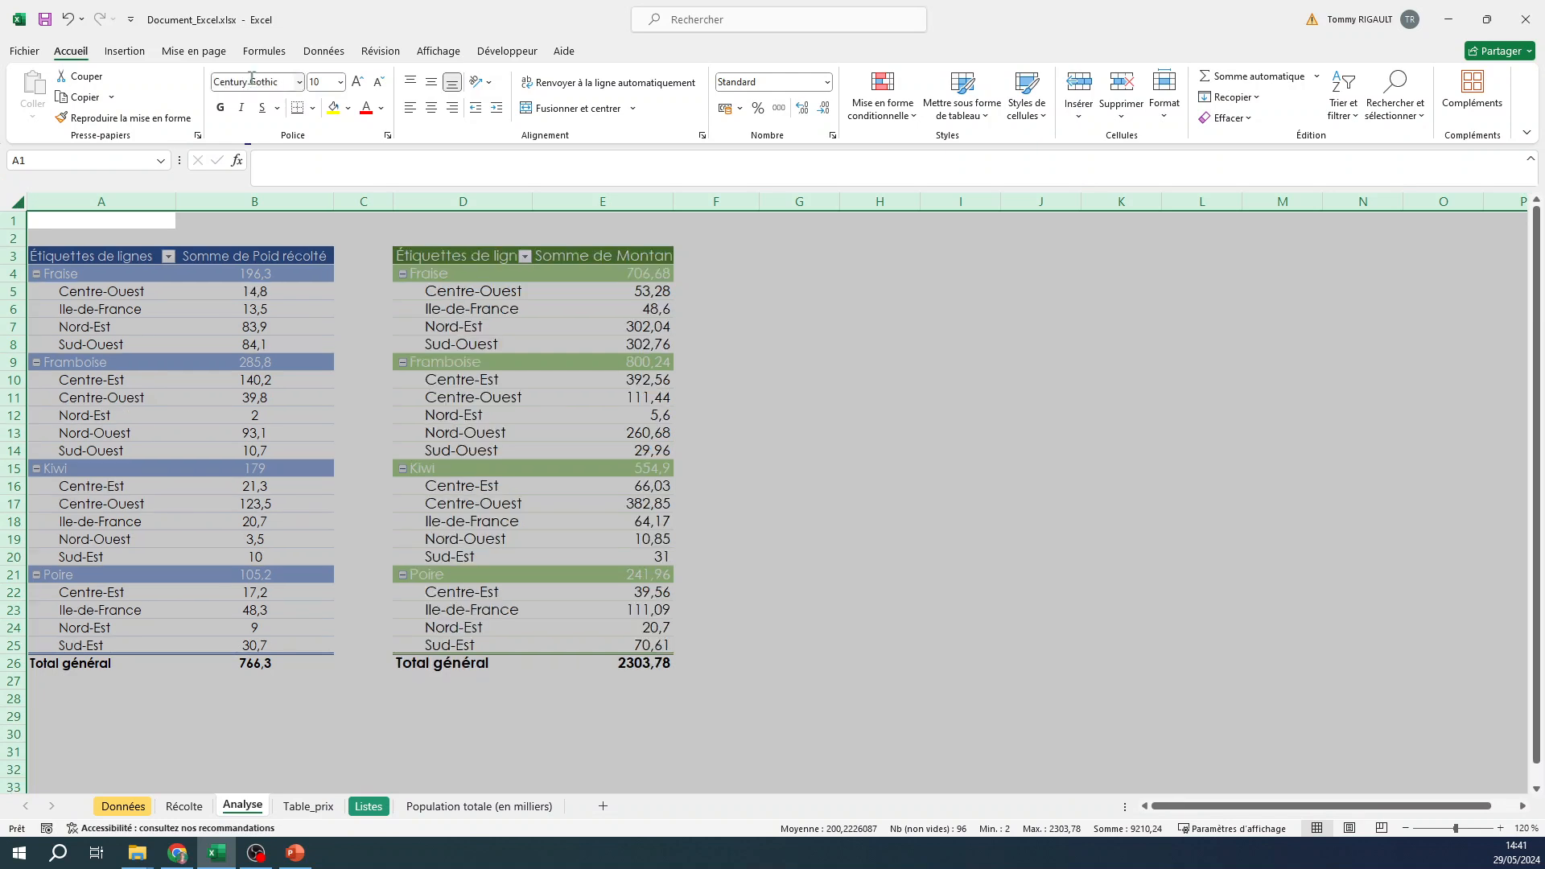
pyautogui.click(376, 82)
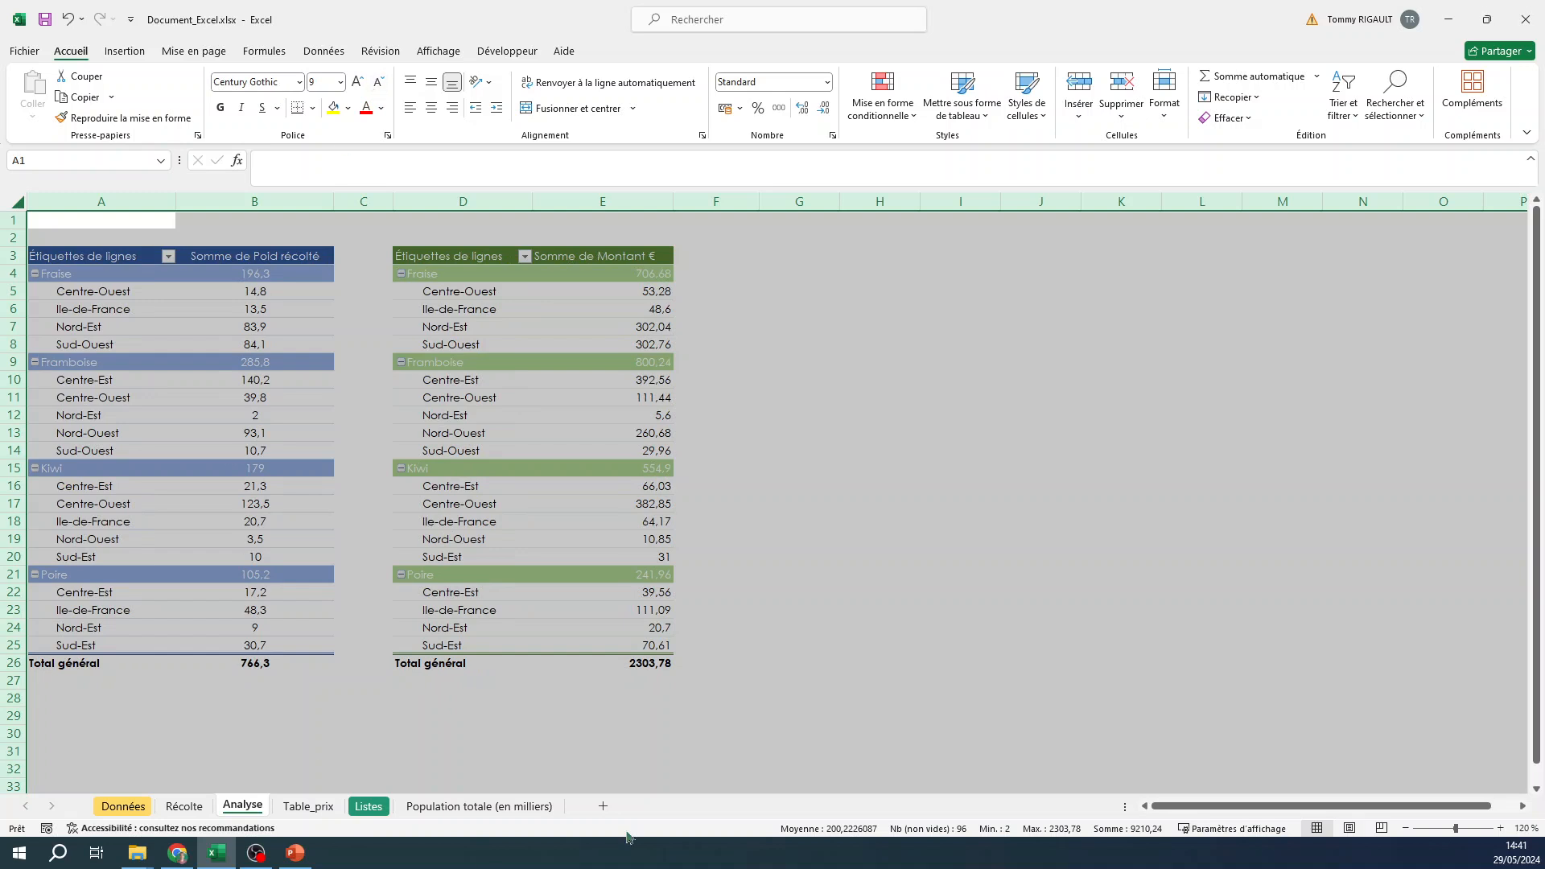
pyautogui.click(791, 503)
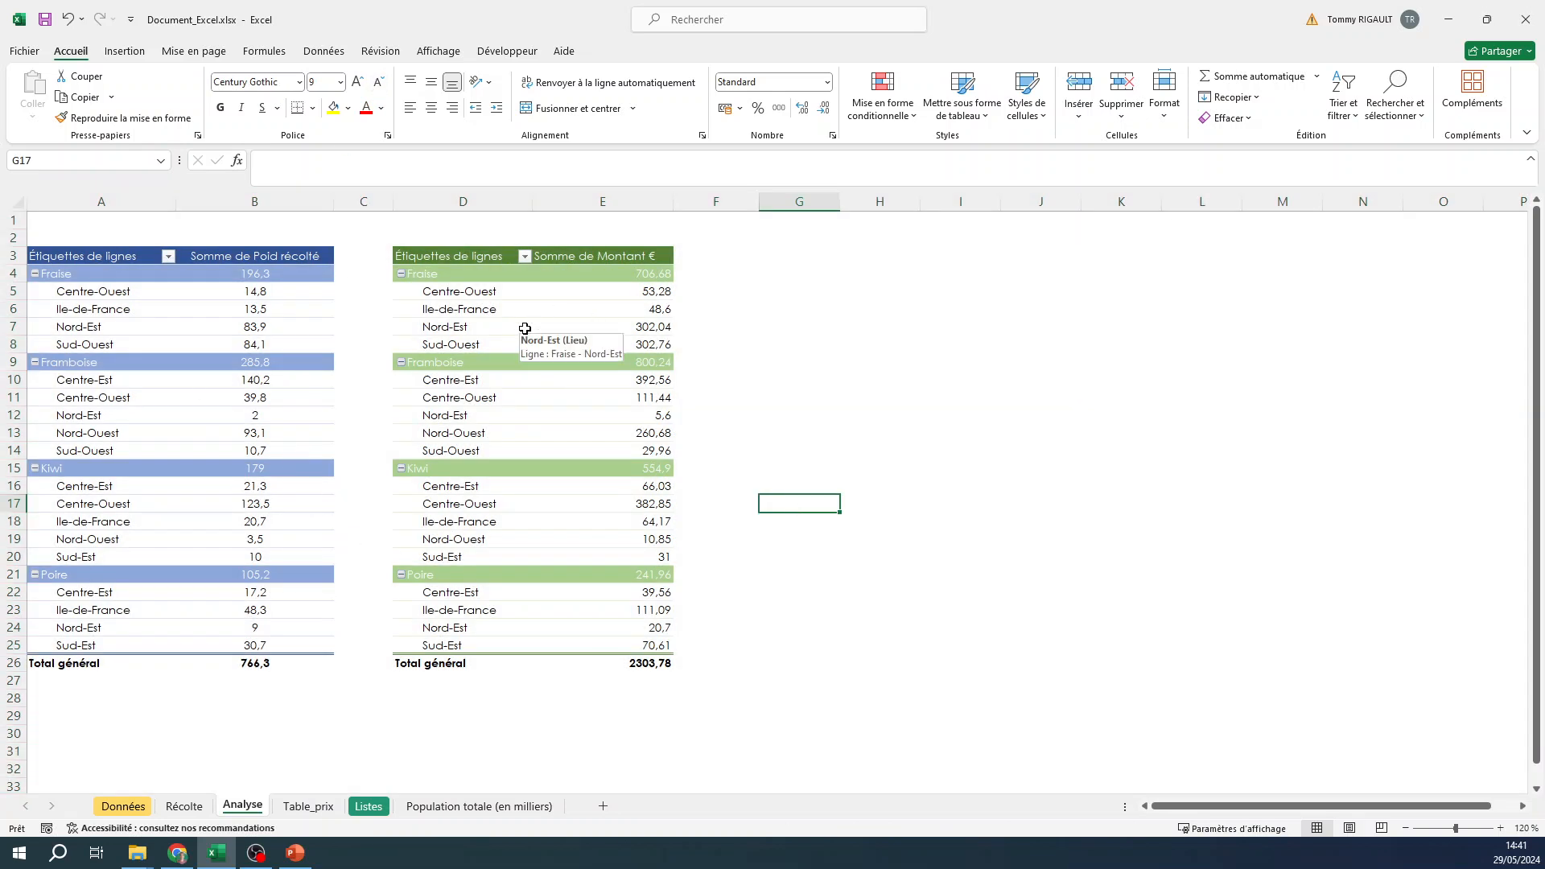
# Step: Centre the contents of column E, which holds the Montant € values
pyautogui.click(256, 272)
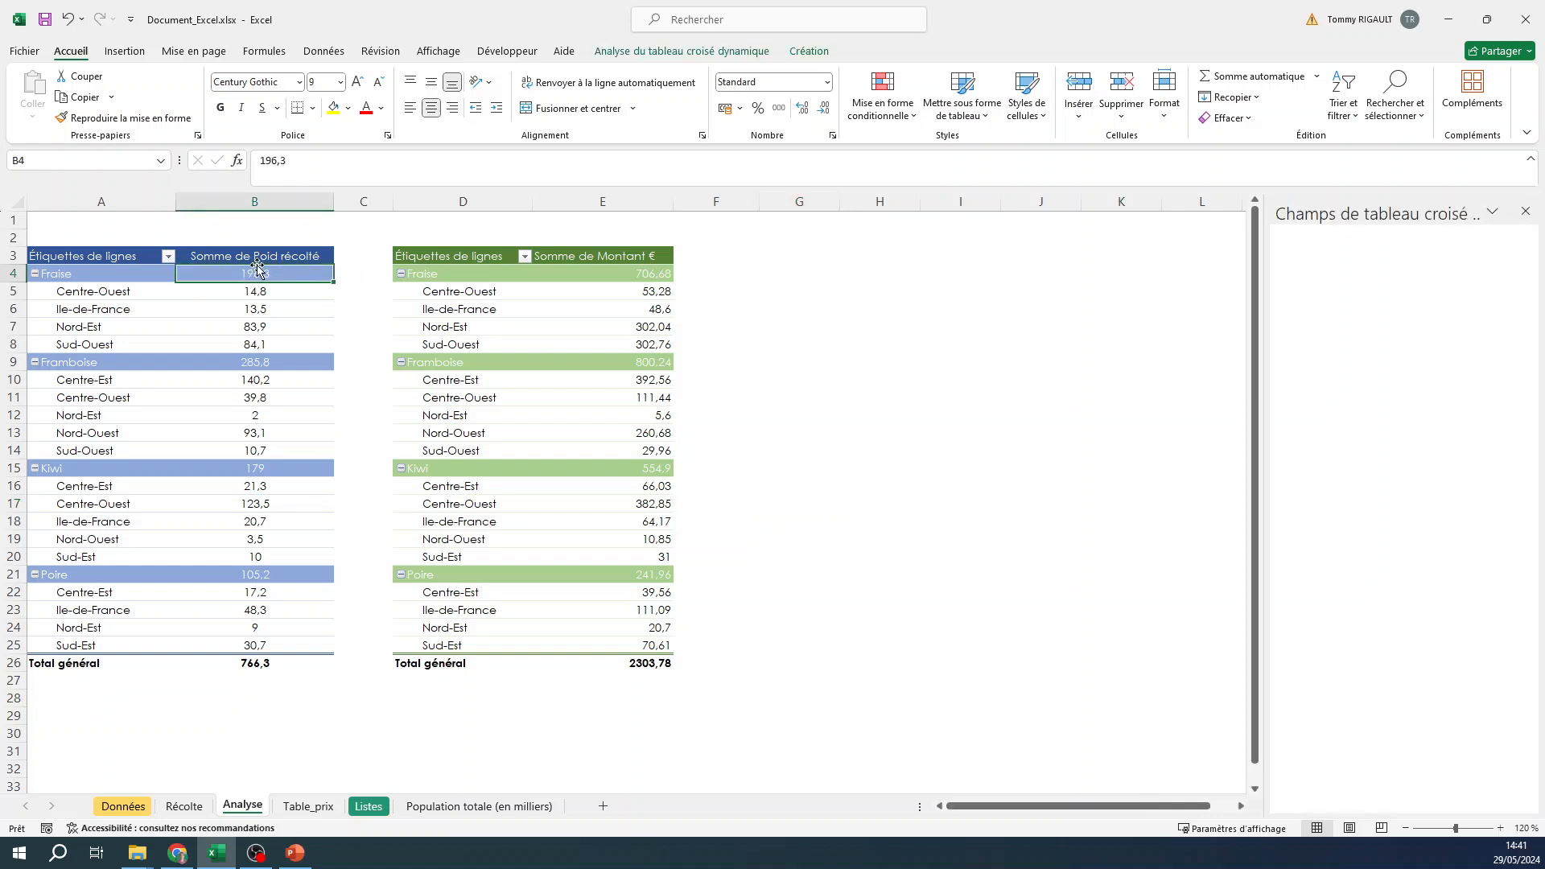
pyautogui.click(614, 273)
pyautogui.click(624, 201)
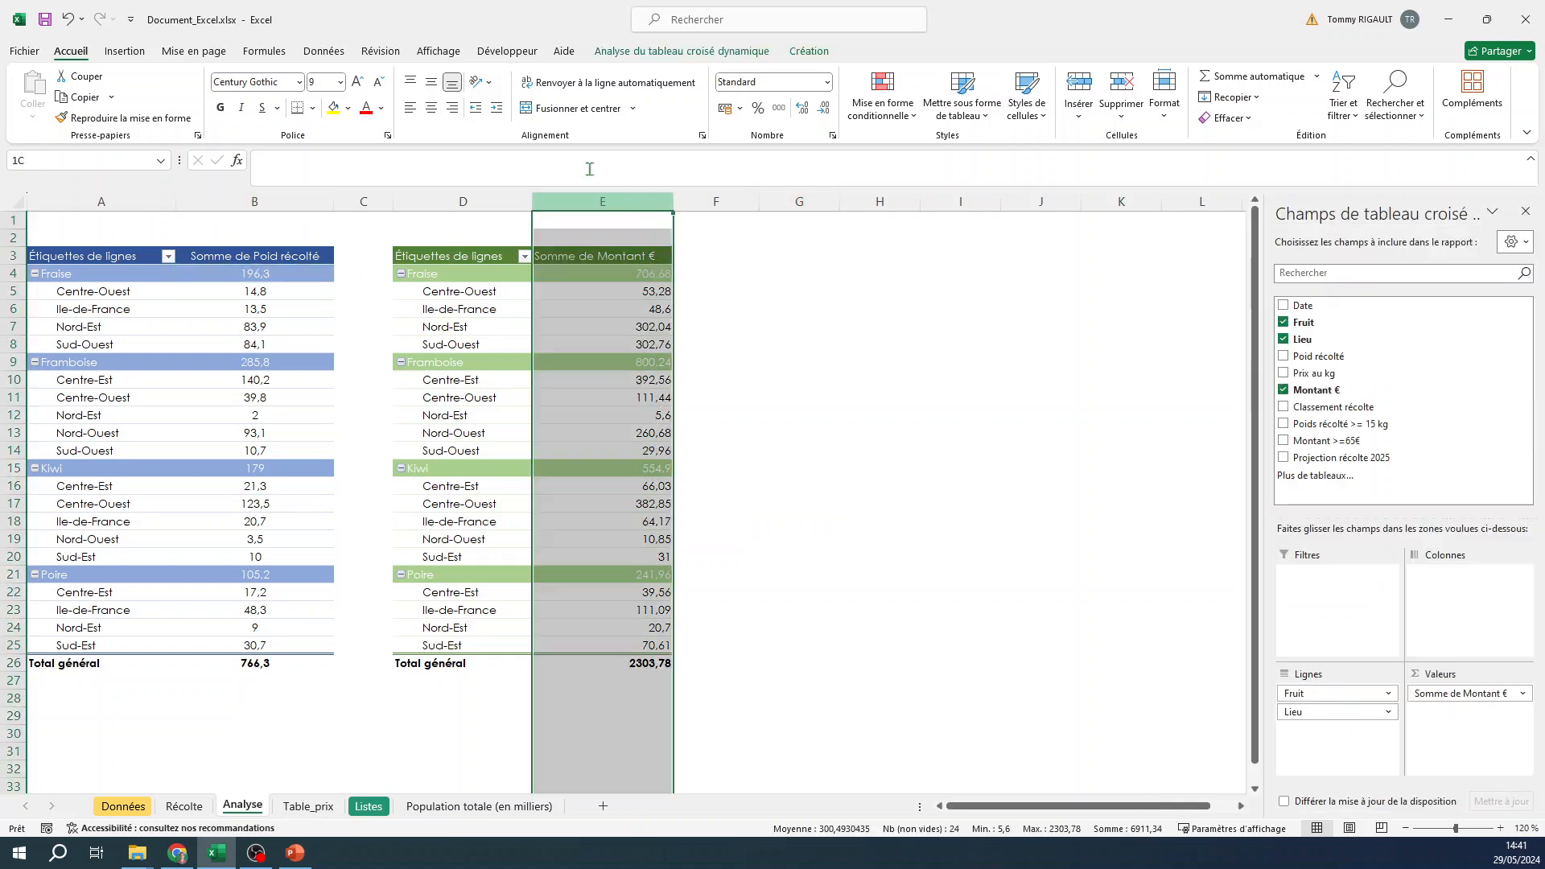
pyautogui.click(431, 112)
# Step: Rename the blue pivot table's value header in B3, trying "Poid récolté" first and shortening it to "Poid"
pyautogui.click(273, 251)
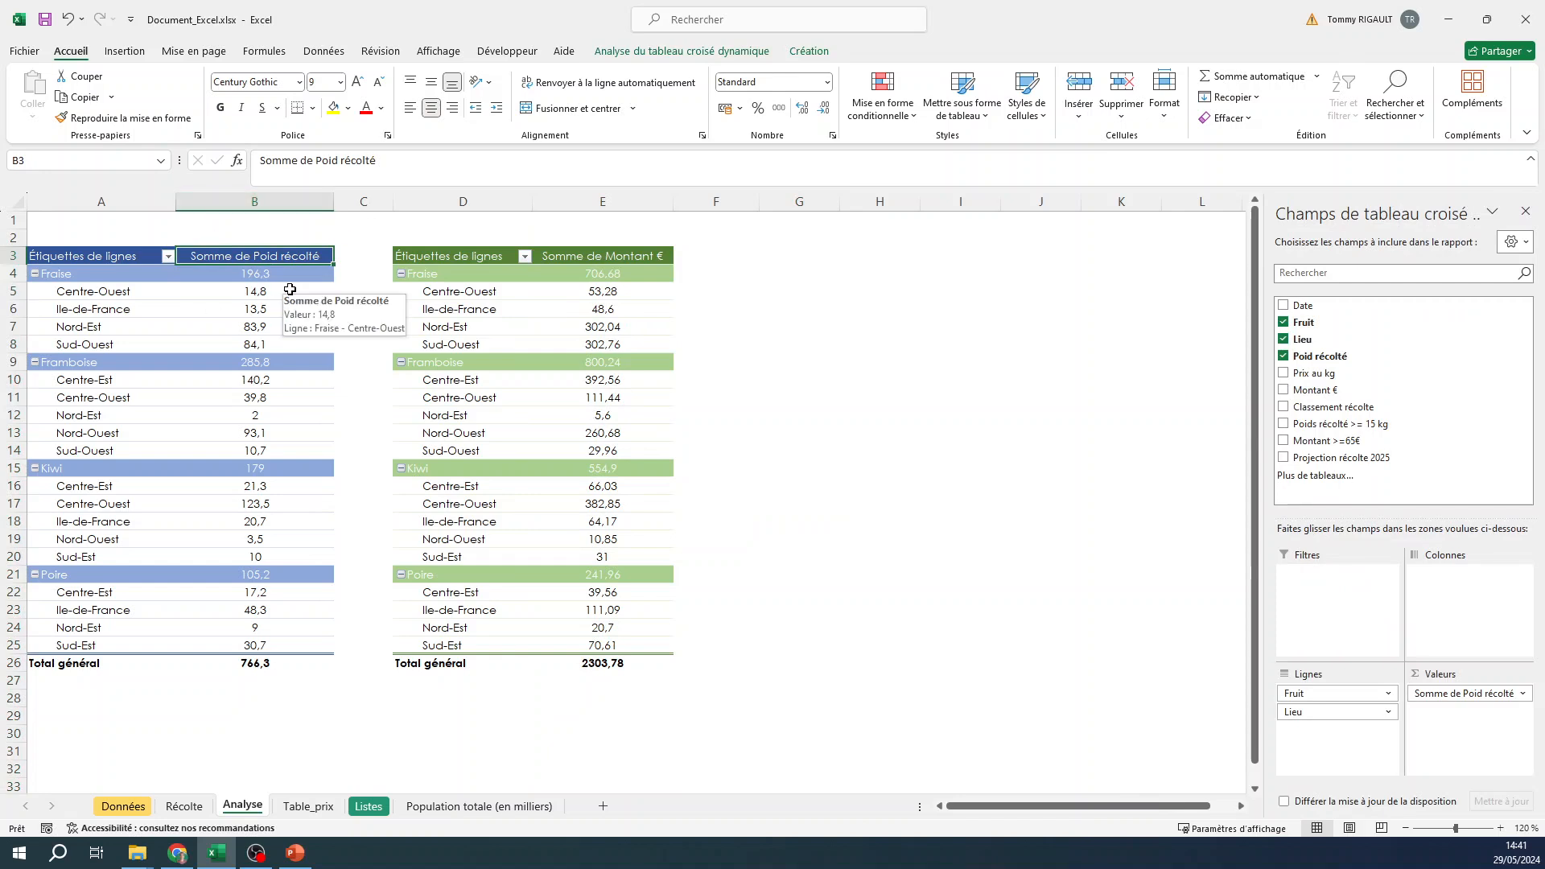
pyautogui.write('Poid récolté')
pyautogui.press('Return')
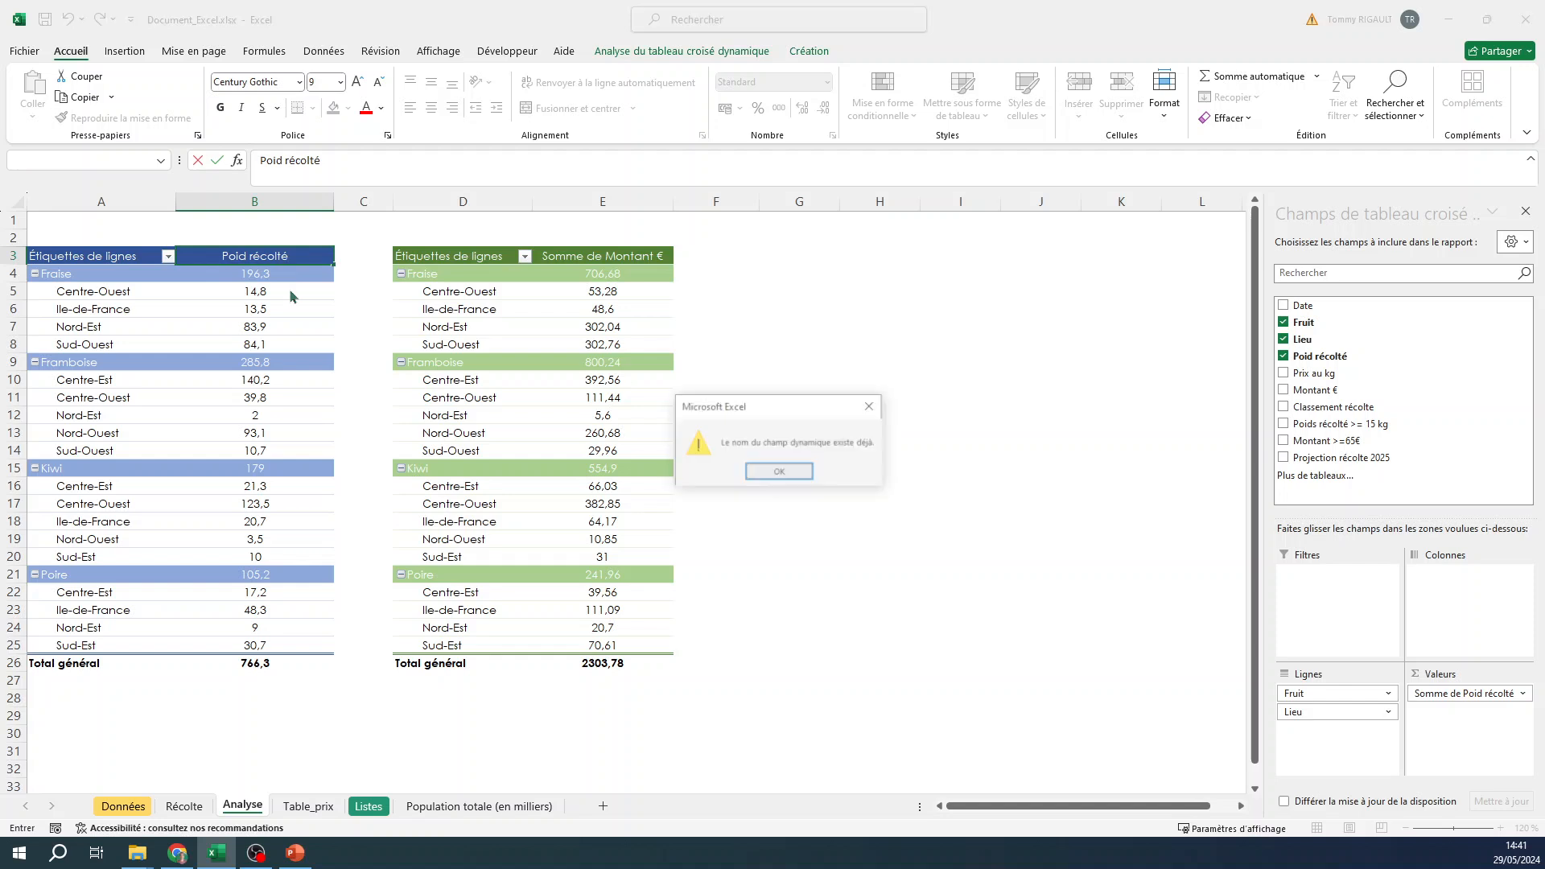
pyautogui.click(799, 469)
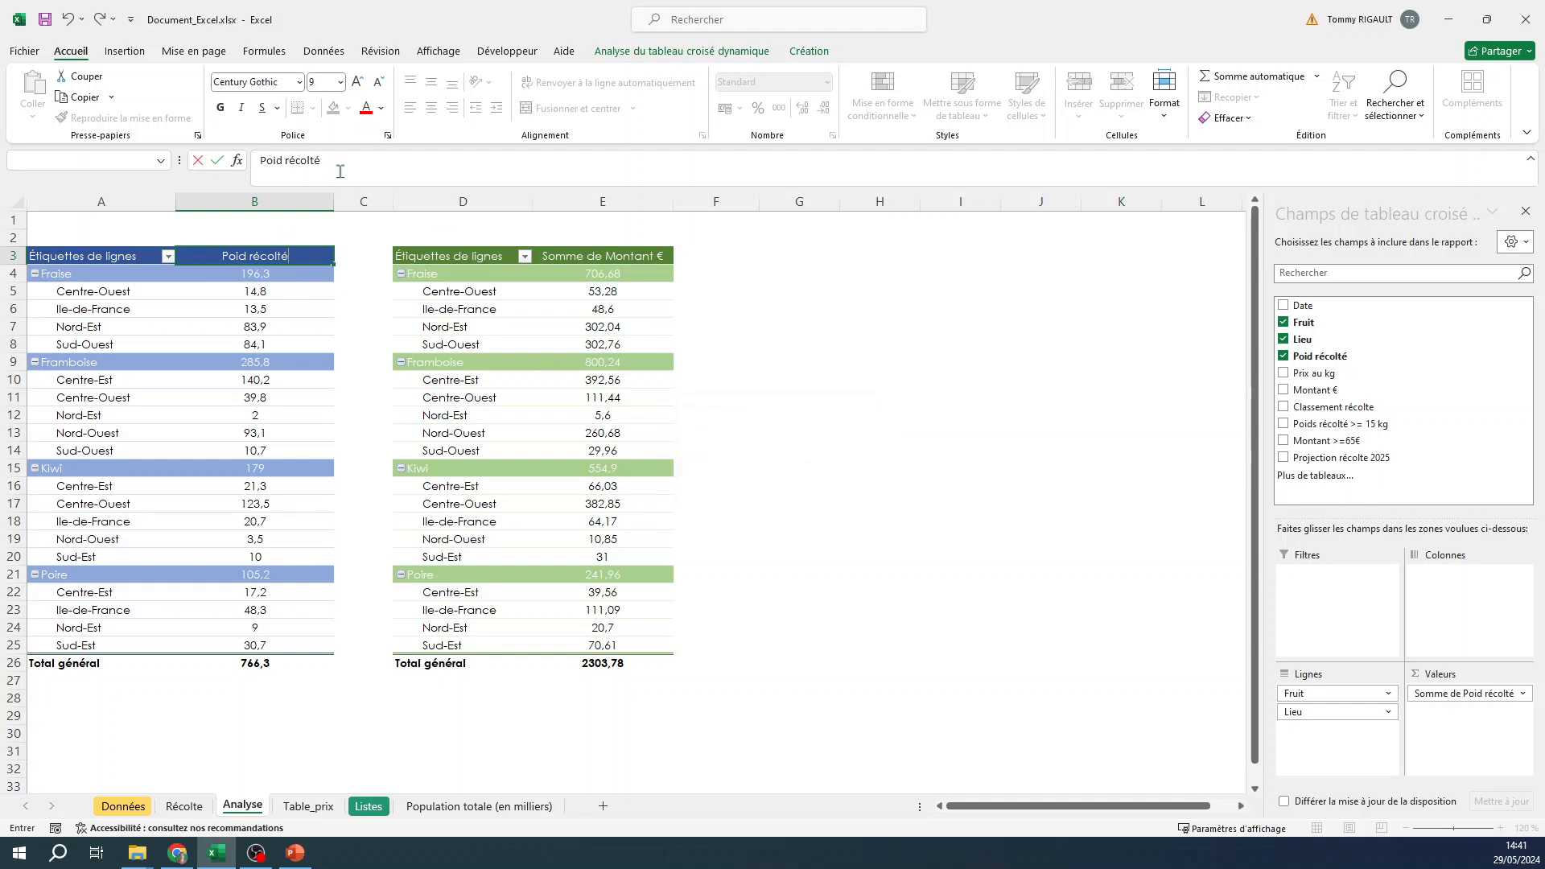
pyautogui.click(262, 159)
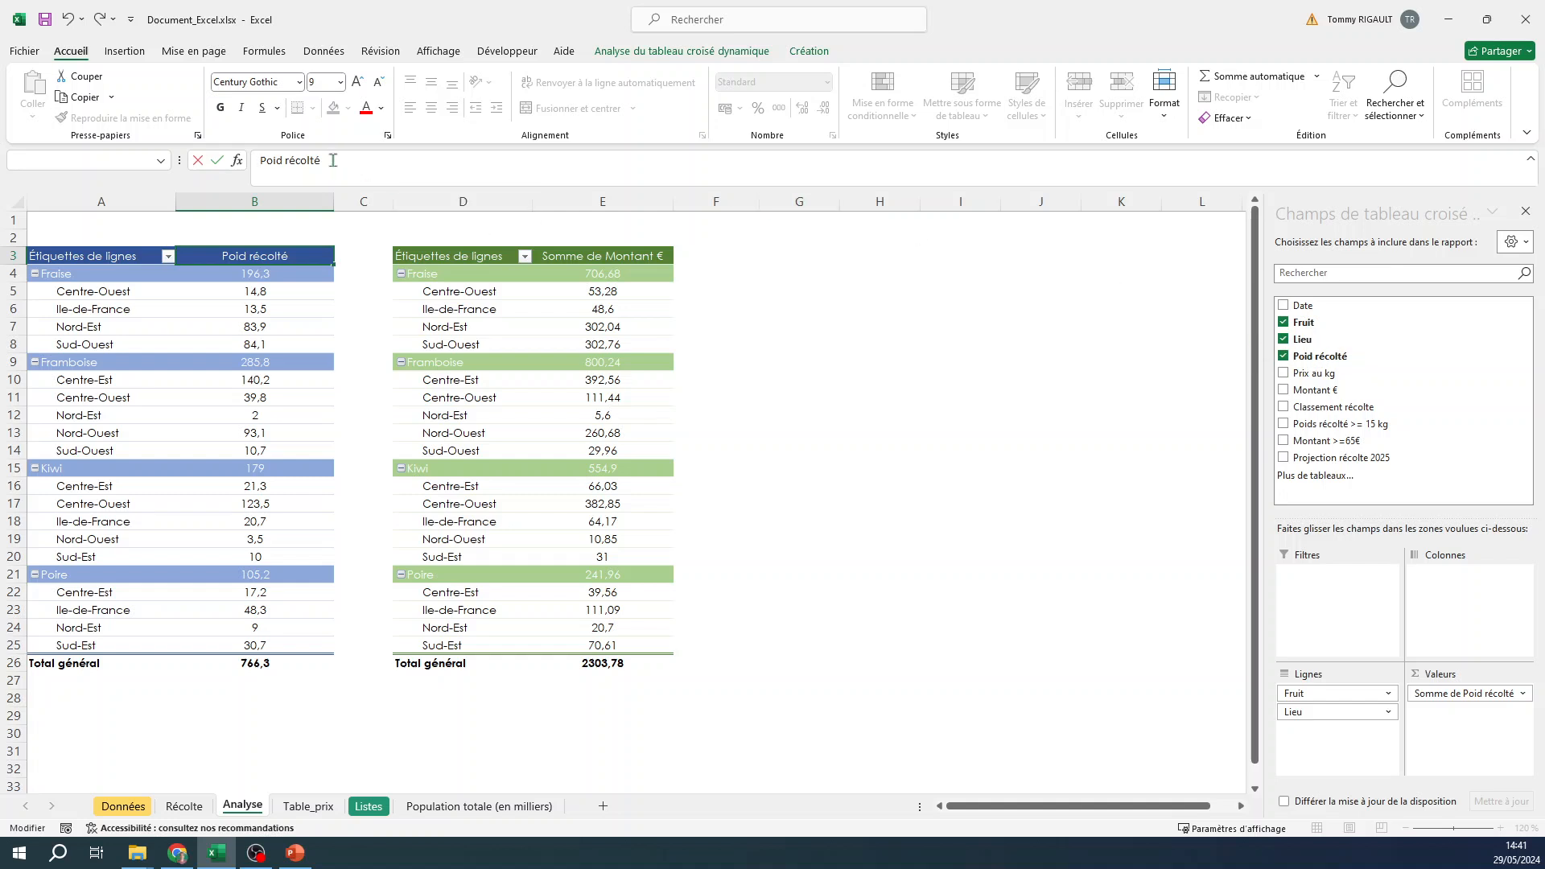
pyautogui.moveTo(332, 164); pyautogui.dragTo(290, 160)
pyautogui.press('BackSpace')
pyautogui.press('Return')
# Step: Rename the green pivot table's value header in E3 as "Montant en €"
pyautogui.click(633, 260)
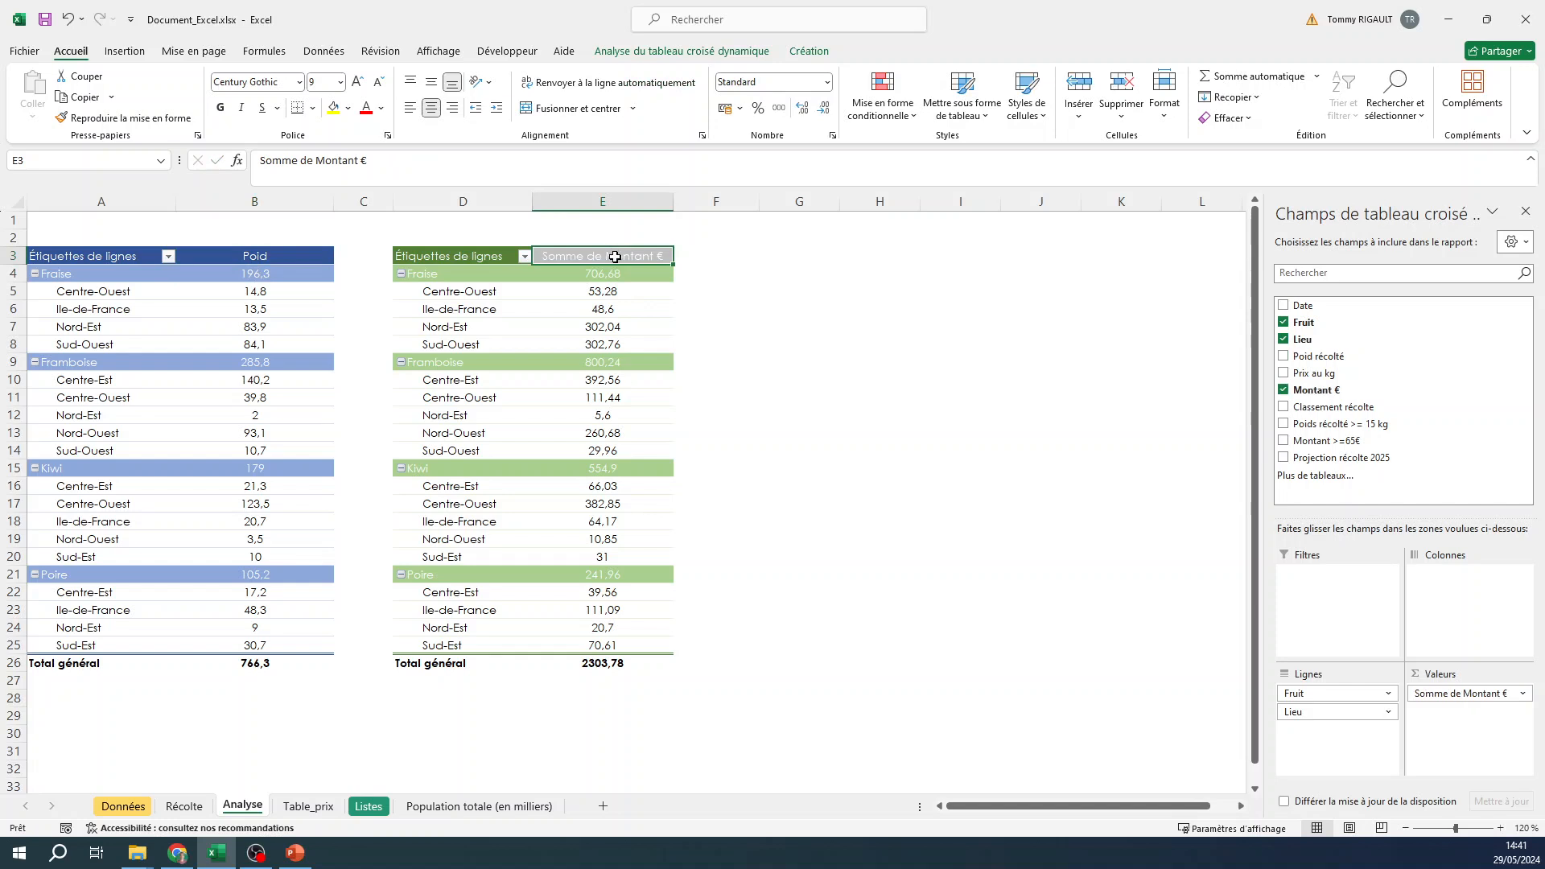
pyautogui.write('Montan')
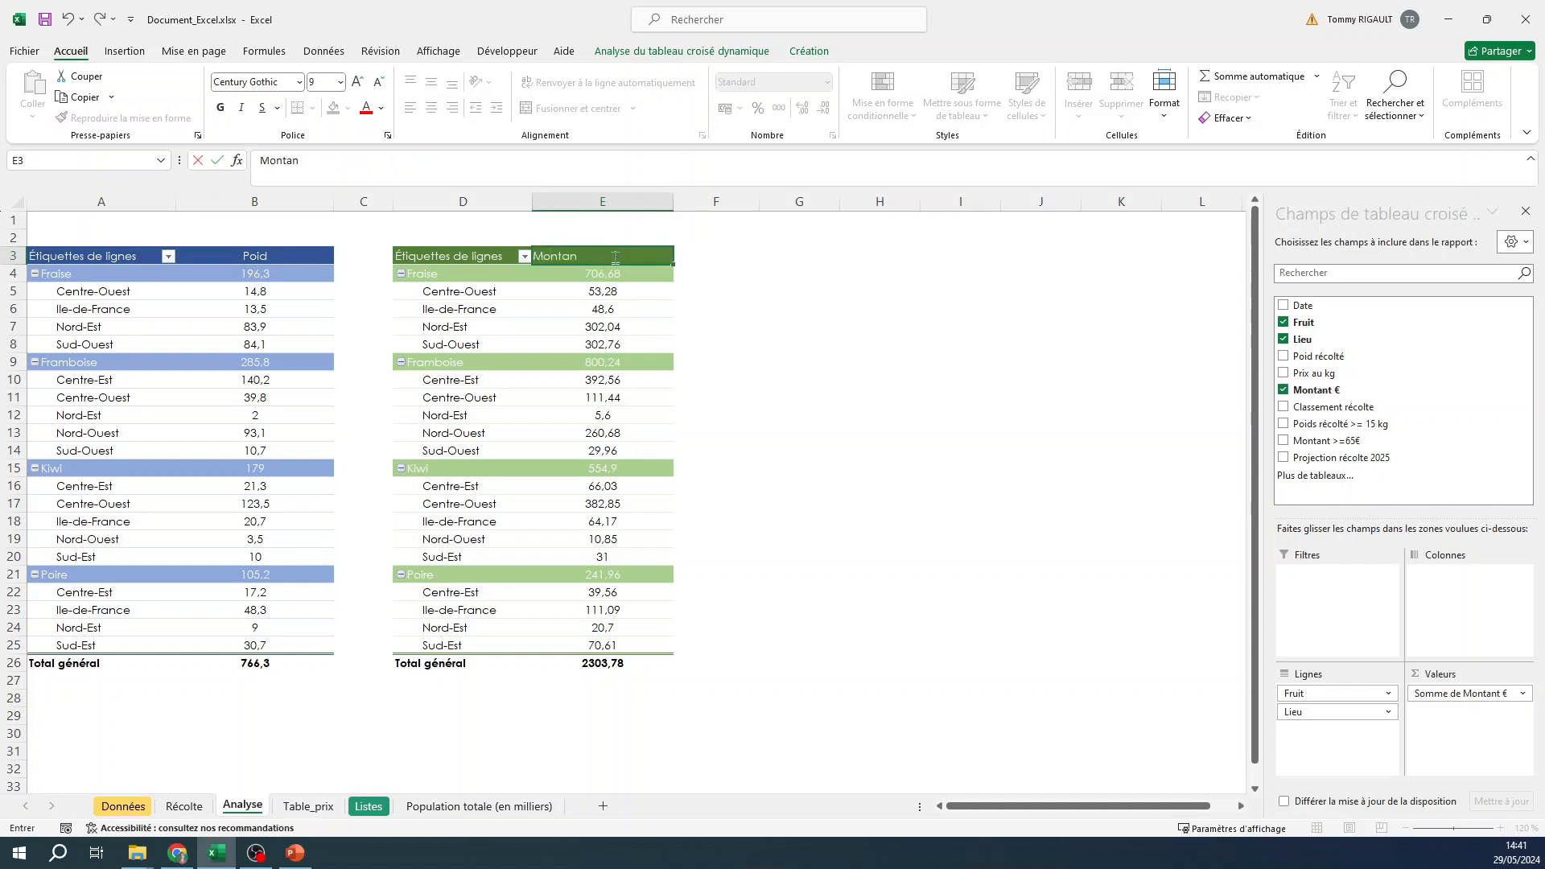
pyautogui.press('Return')
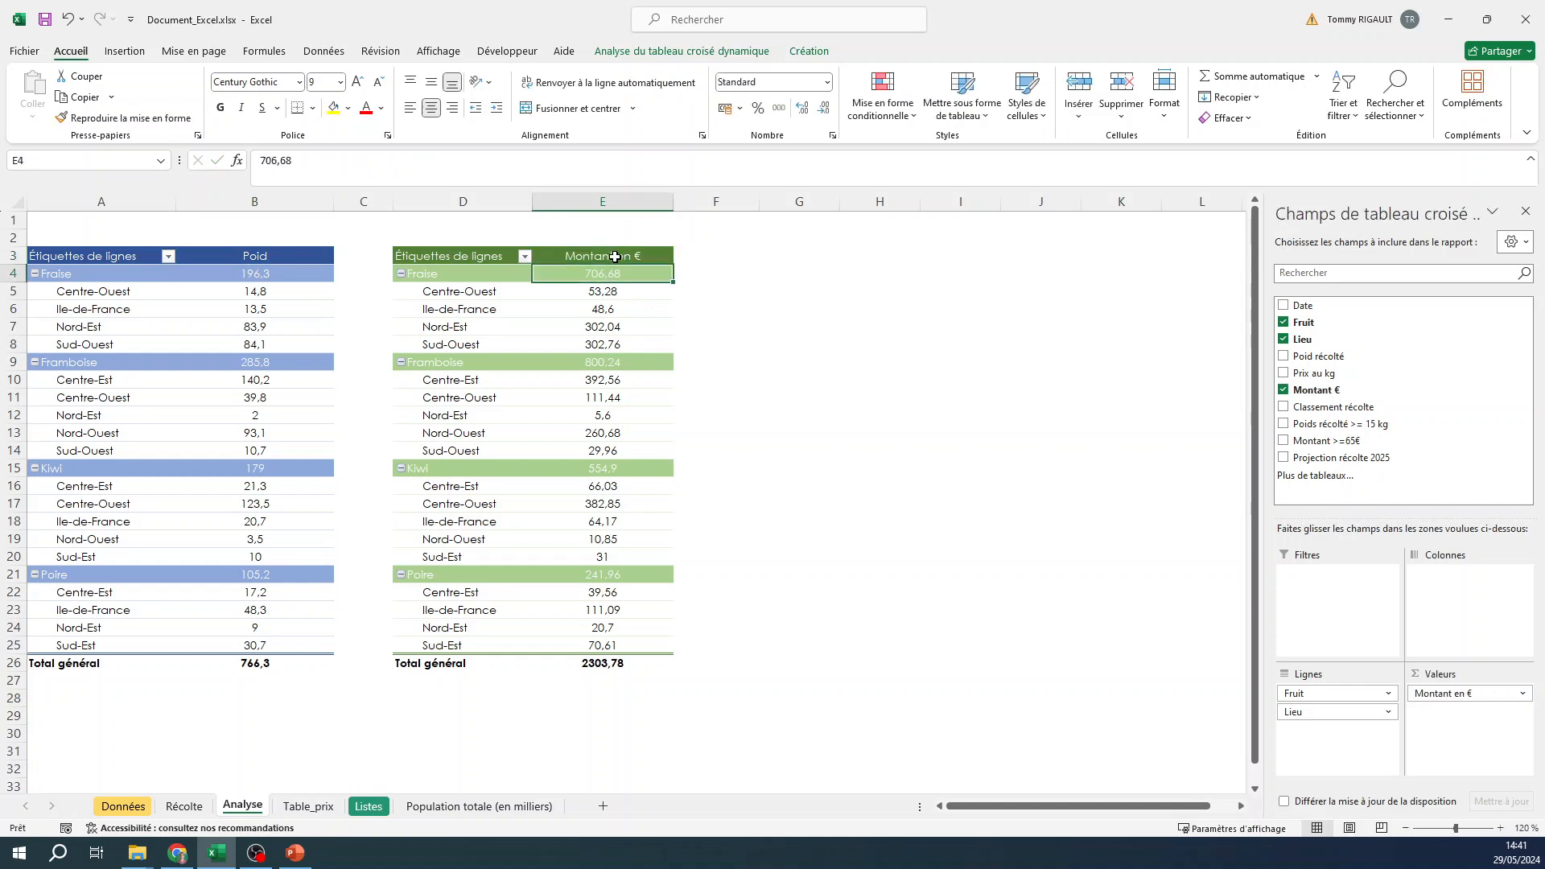
# Step: Blank out the "Étiquettes de lignes" header text in both pivot tables, cells D3 and A3
pyautogui.click(469, 254)
pyautogui.press('Delete')
pyautogui.click(777, 472)
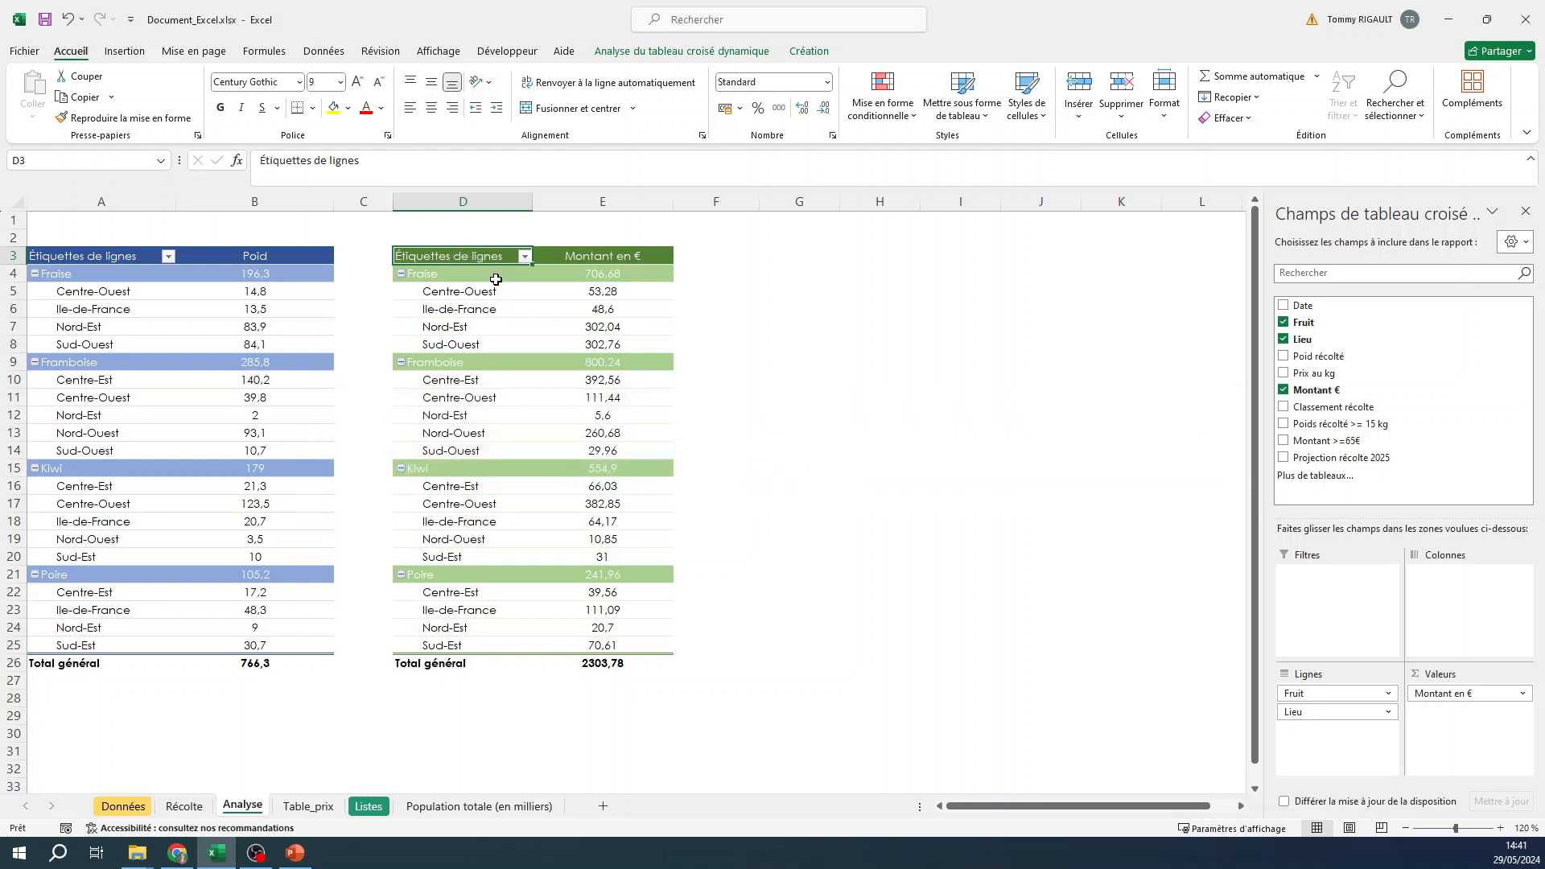
pyautogui.press('BackSpace')
pyautogui.press('Return')
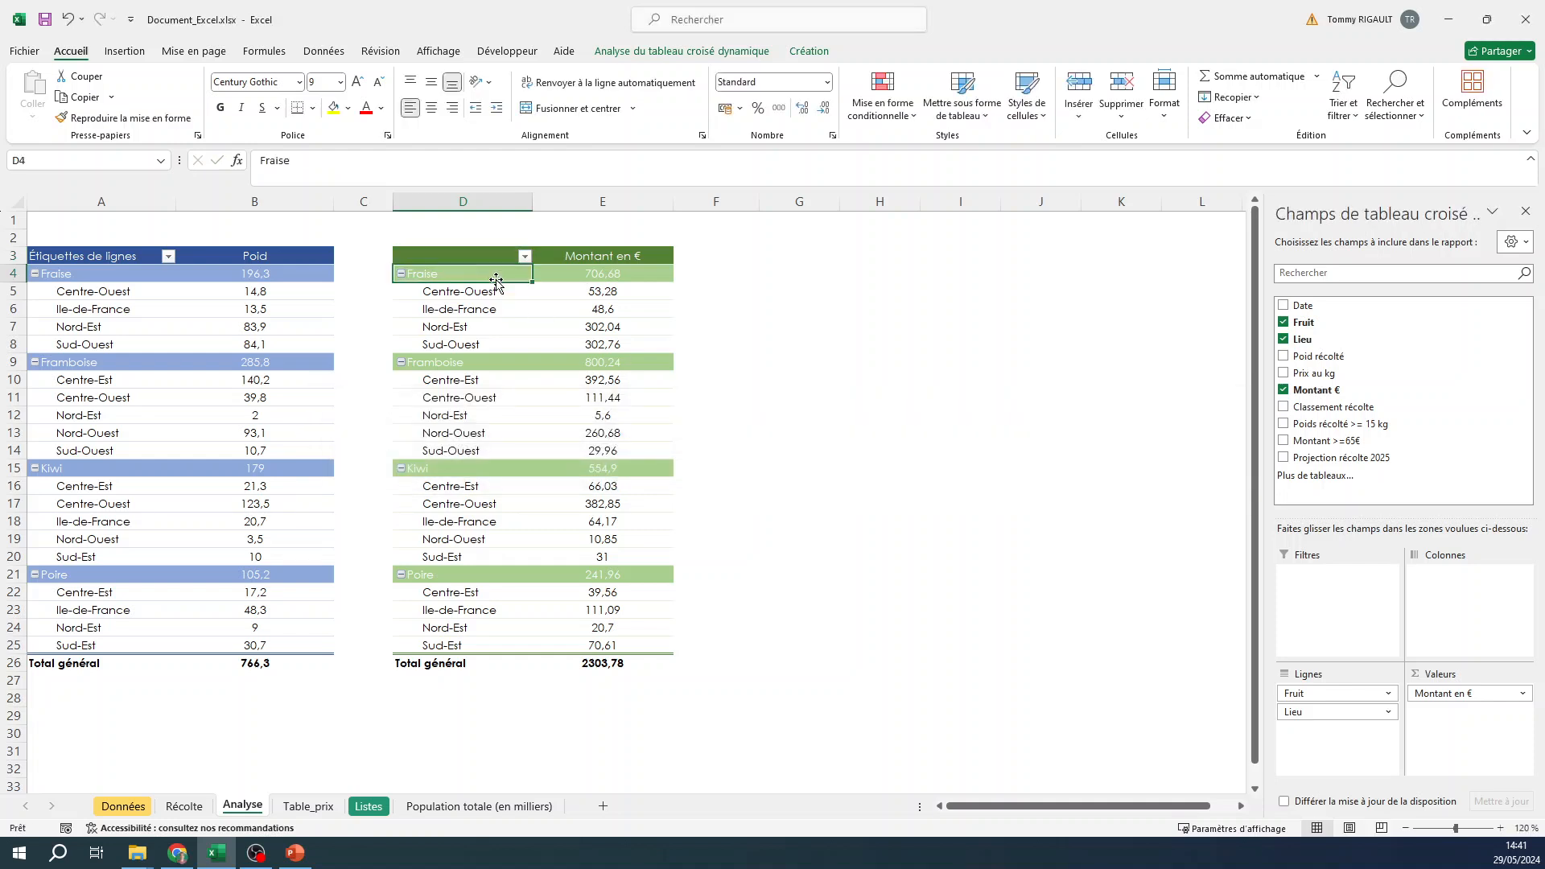
pyautogui.click(77, 260)
pyautogui.press('BackSpace')
pyautogui.press('Return')
pyautogui.click(934, 412)
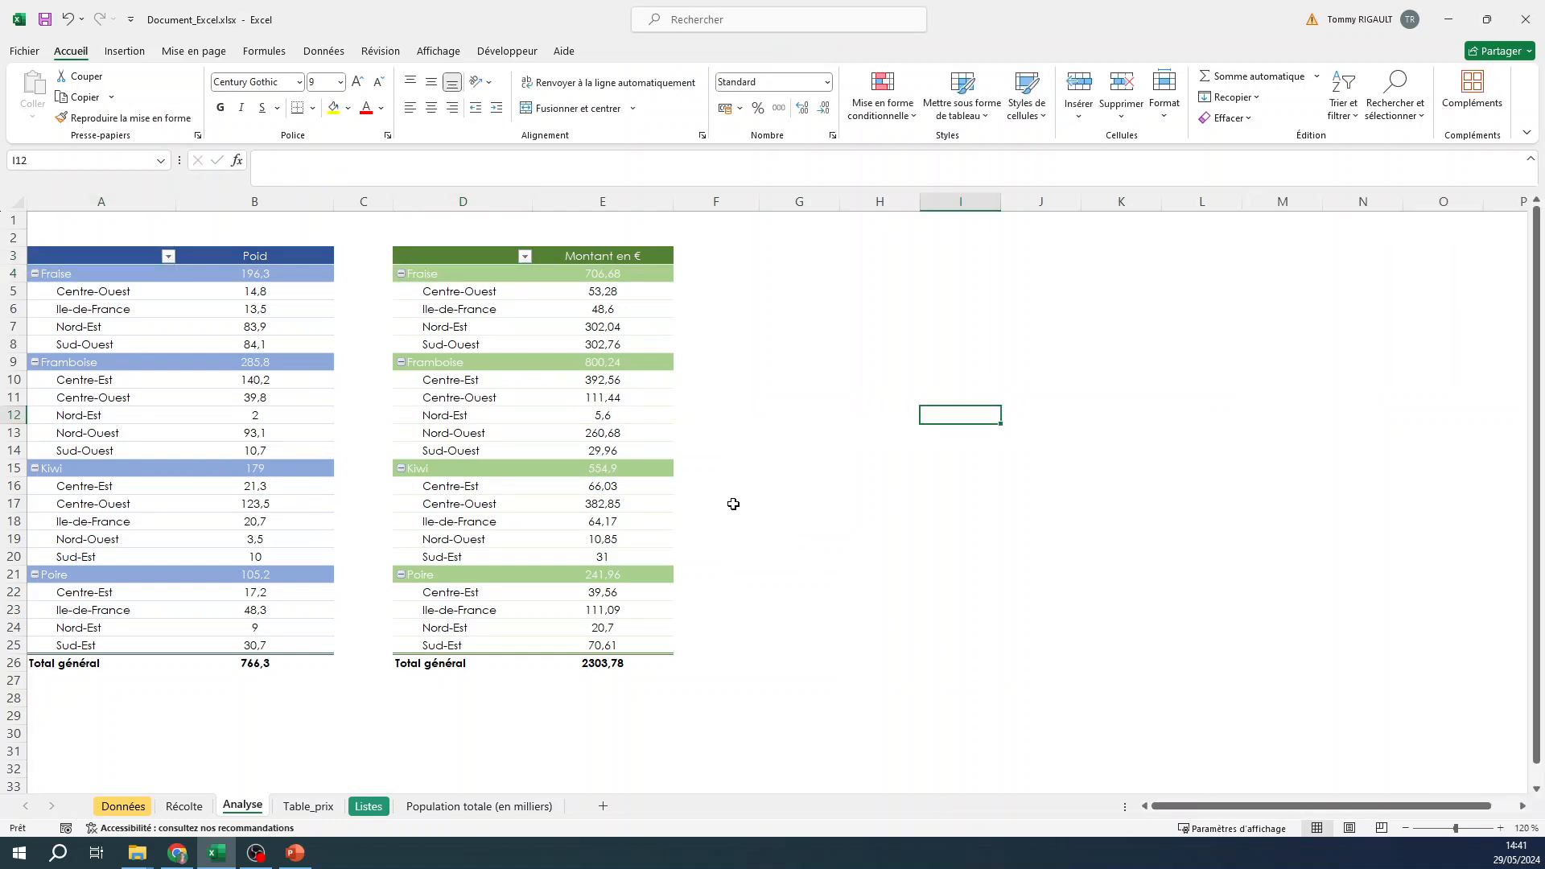
pyautogui.moveTo(572, 614)
pyautogui.moveTo(545, 328)
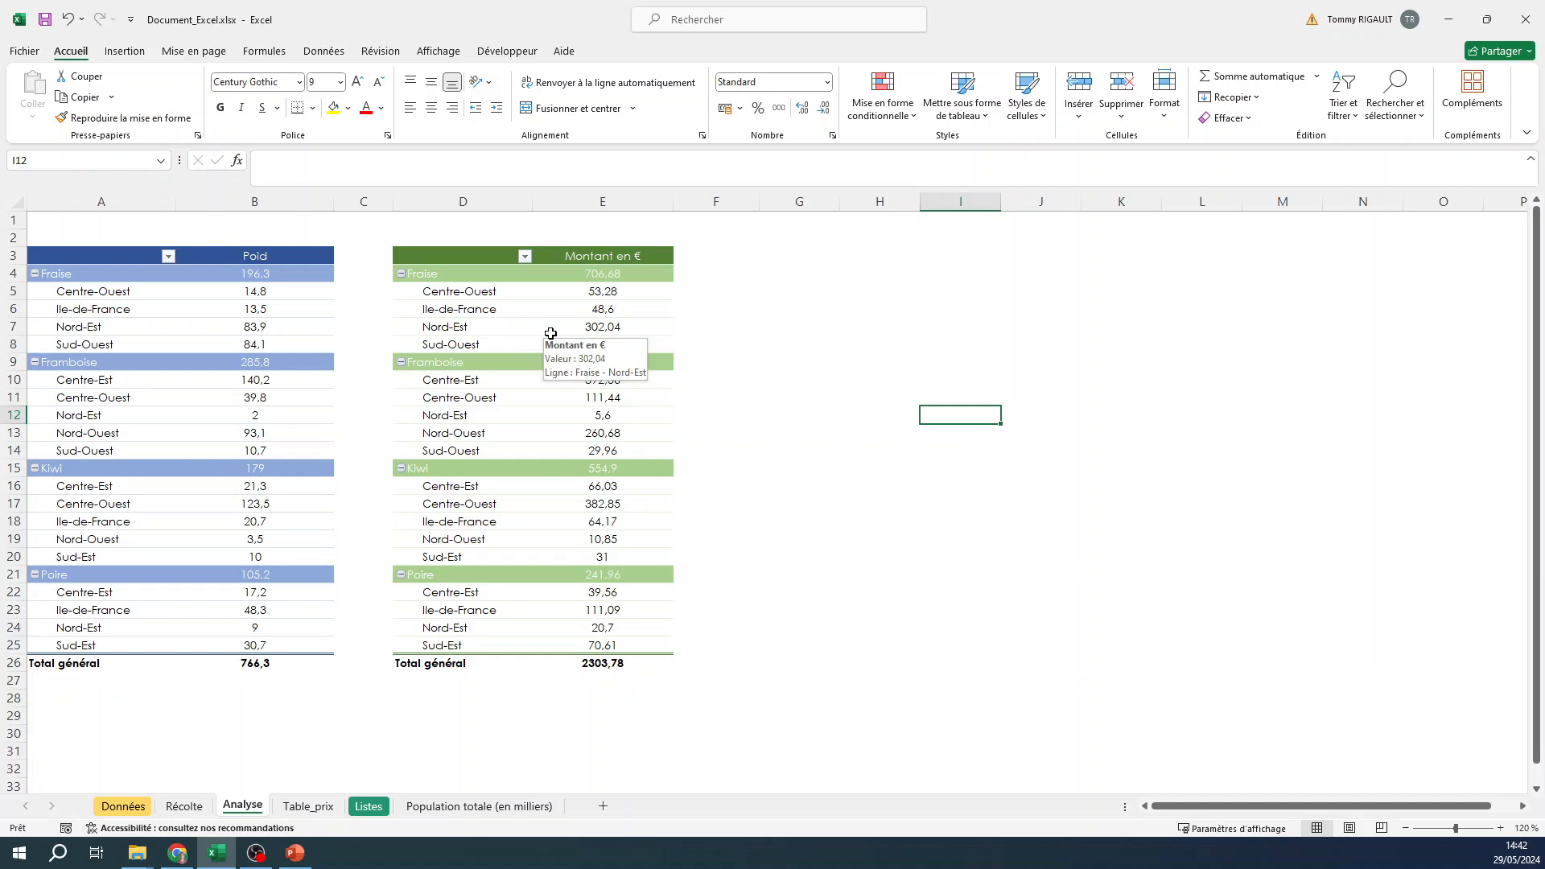
# Step: Insert slicers for the Fruit and Lieu fields from the blue pivot table
pyautogui.click(195, 308)
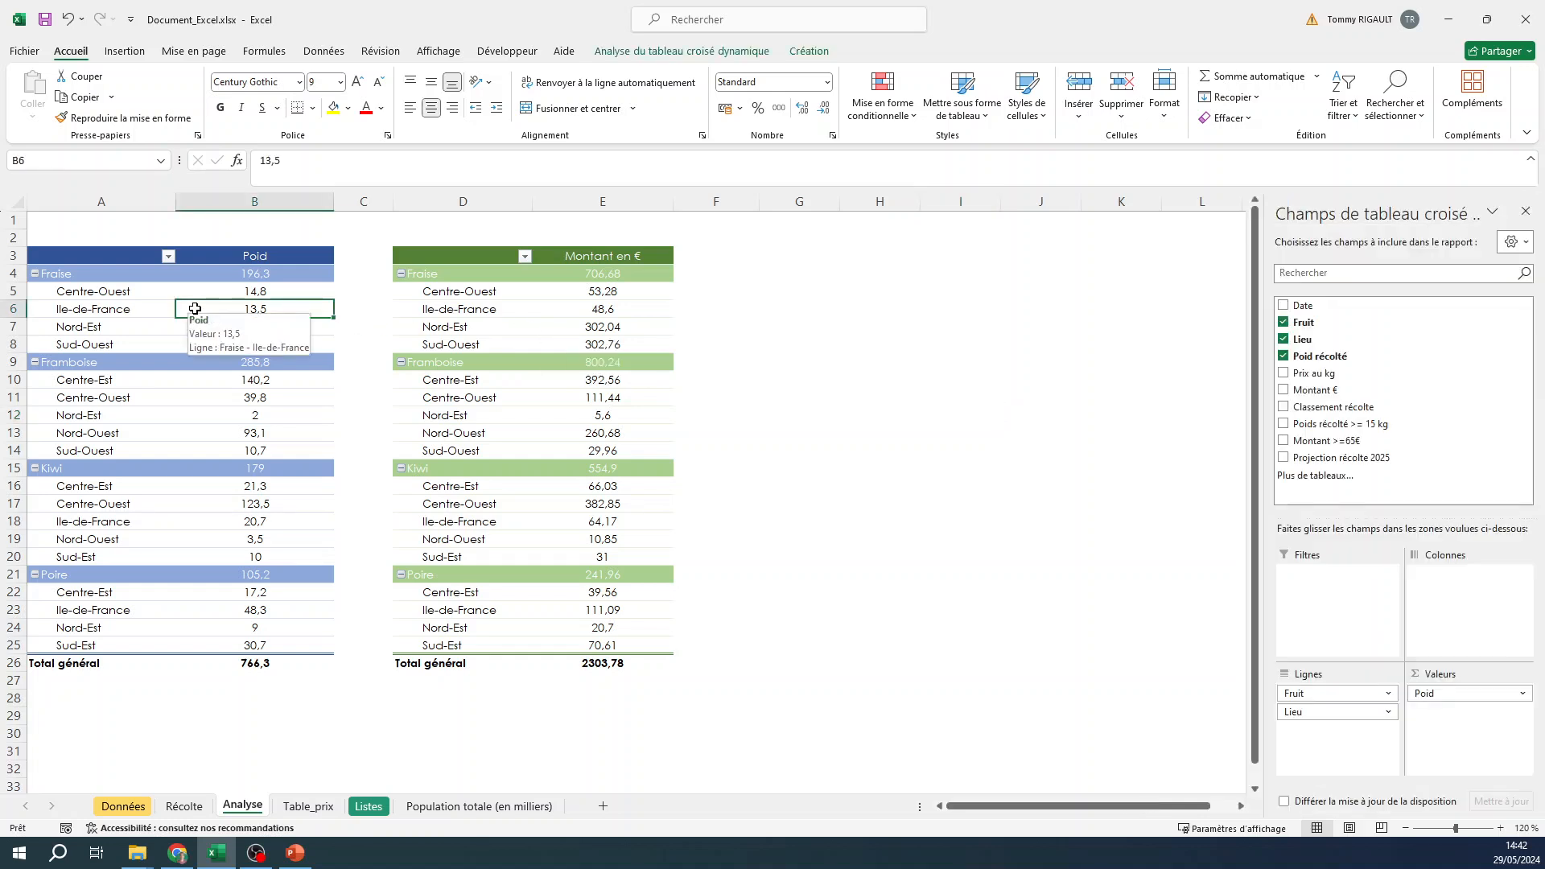
pyautogui.click(749, 59)
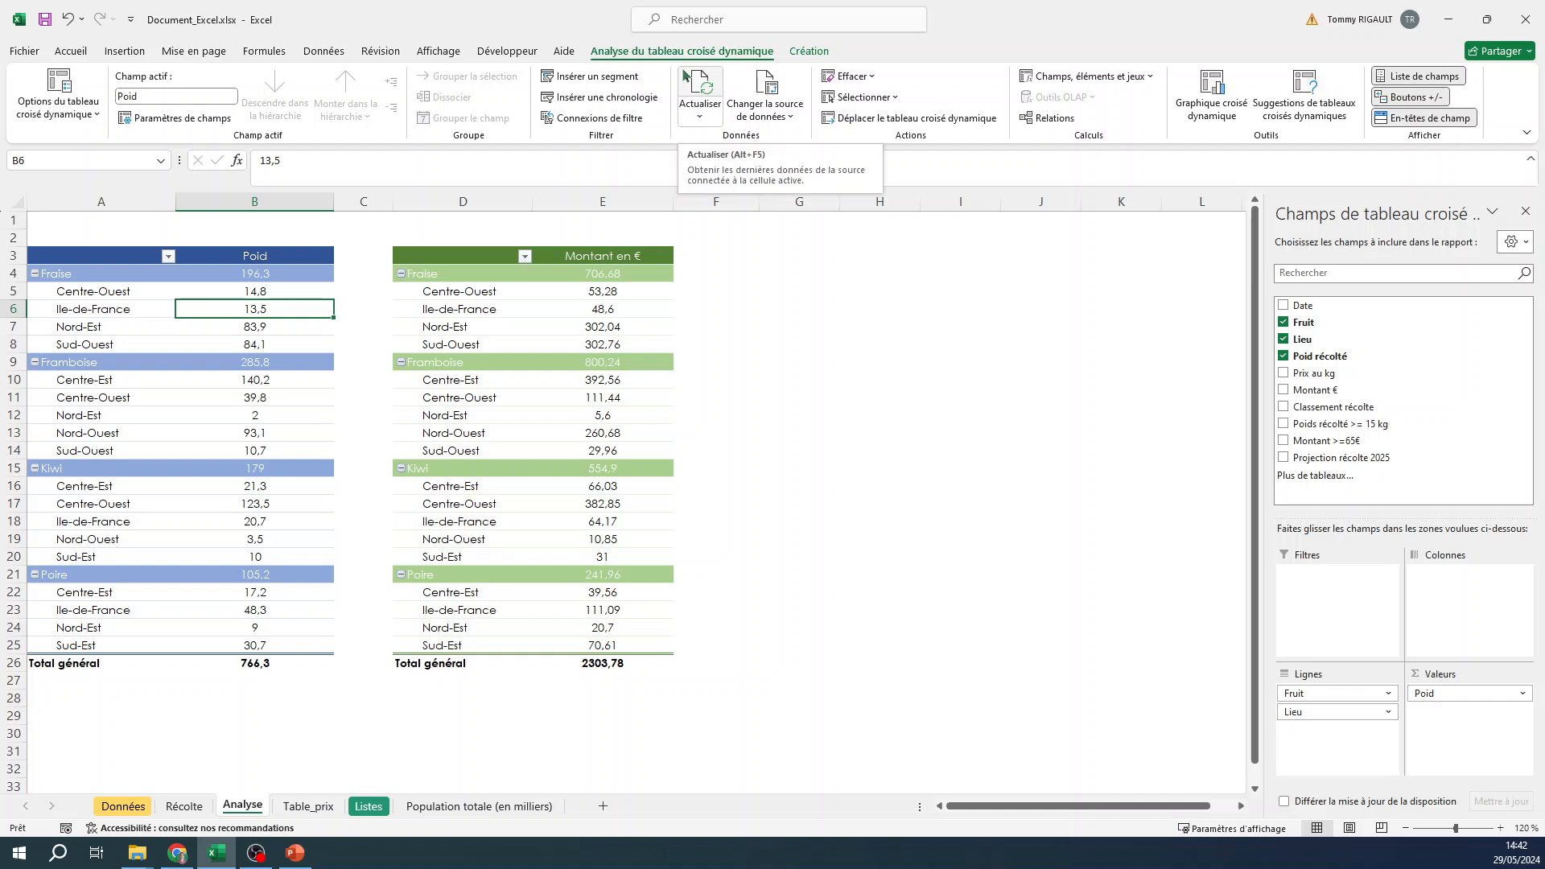
pyautogui.click(581, 84)
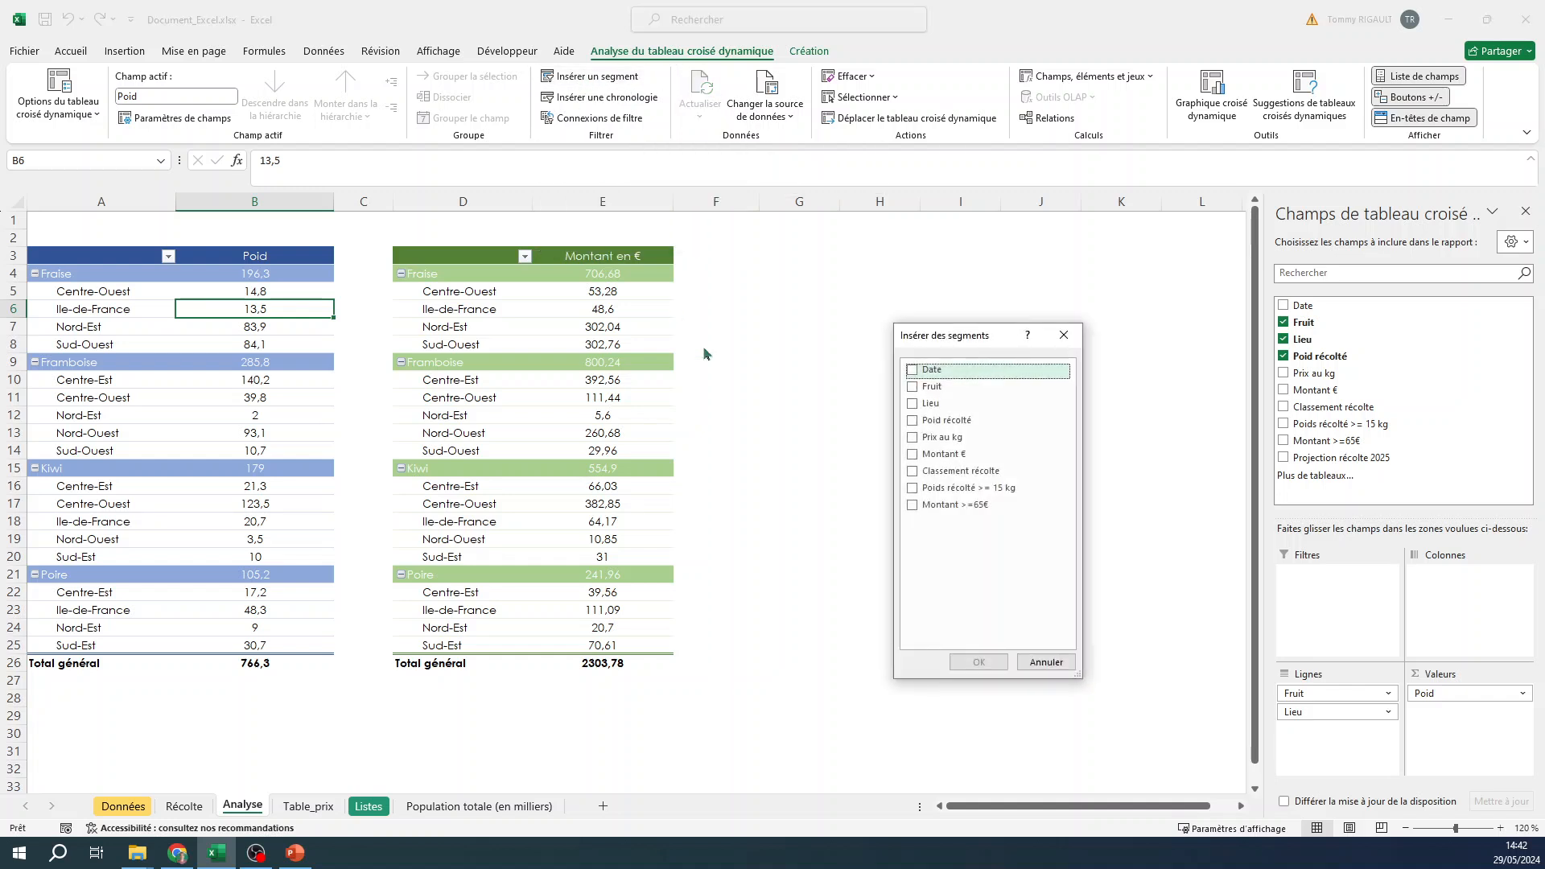
pyautogui.click(913, 391)
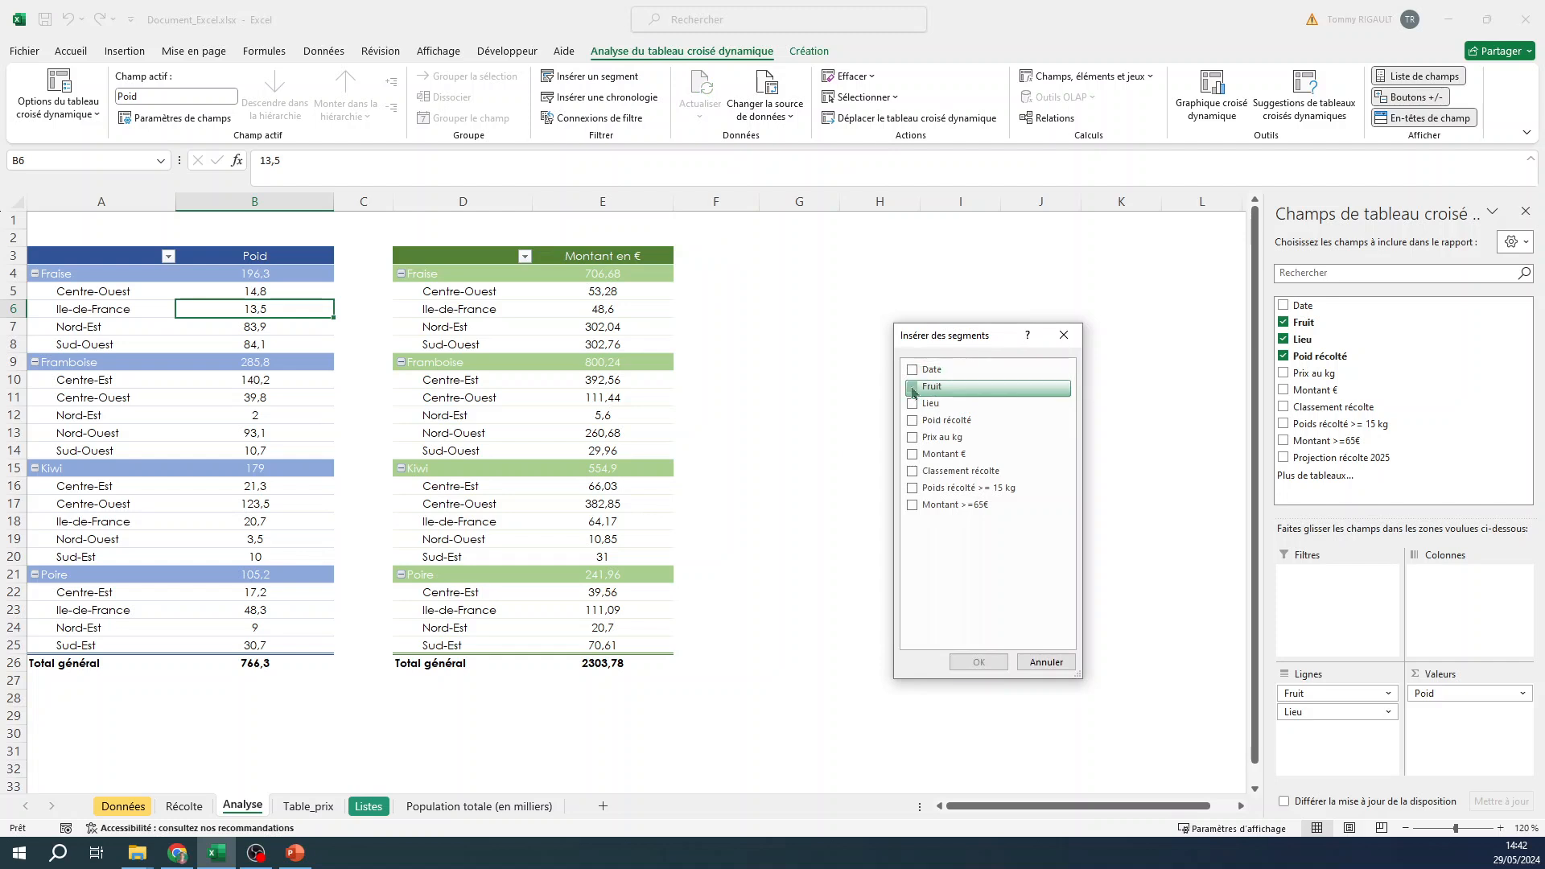
pyautogui.click(913, 407)
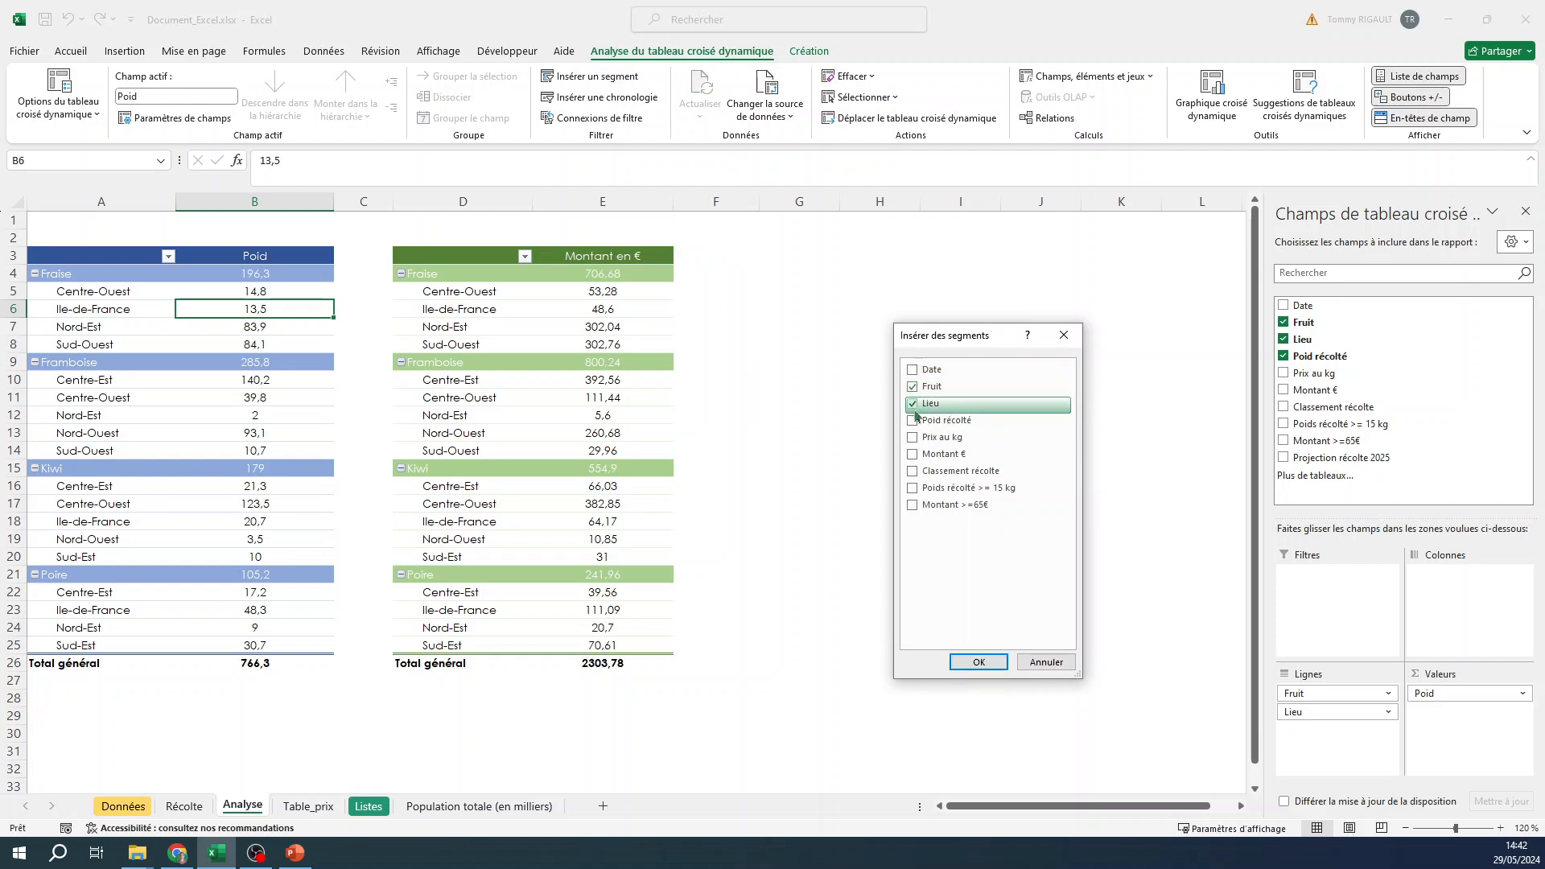
pyautogui.click(978, 662)
# Step: Place the Fruit slicer beside the green pivot table from column G, shorten it to about 4 cm, and apply the dark blue slicer style
pyautogui.click(424, 361)
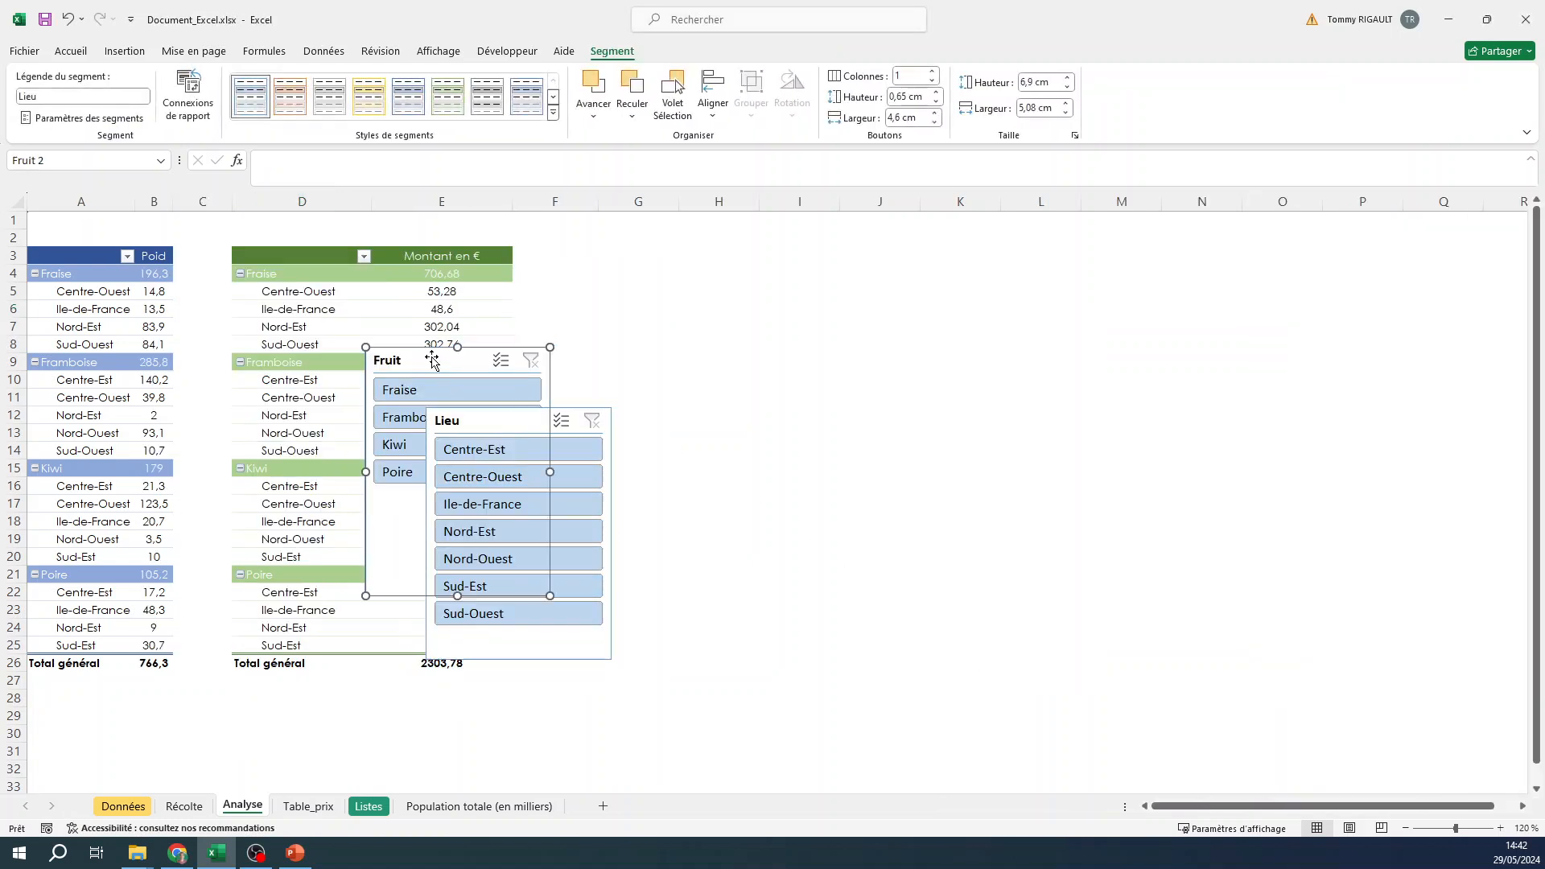
pyautogui.moveTo(422, 360); pyautogui.dragTo(715, 256)
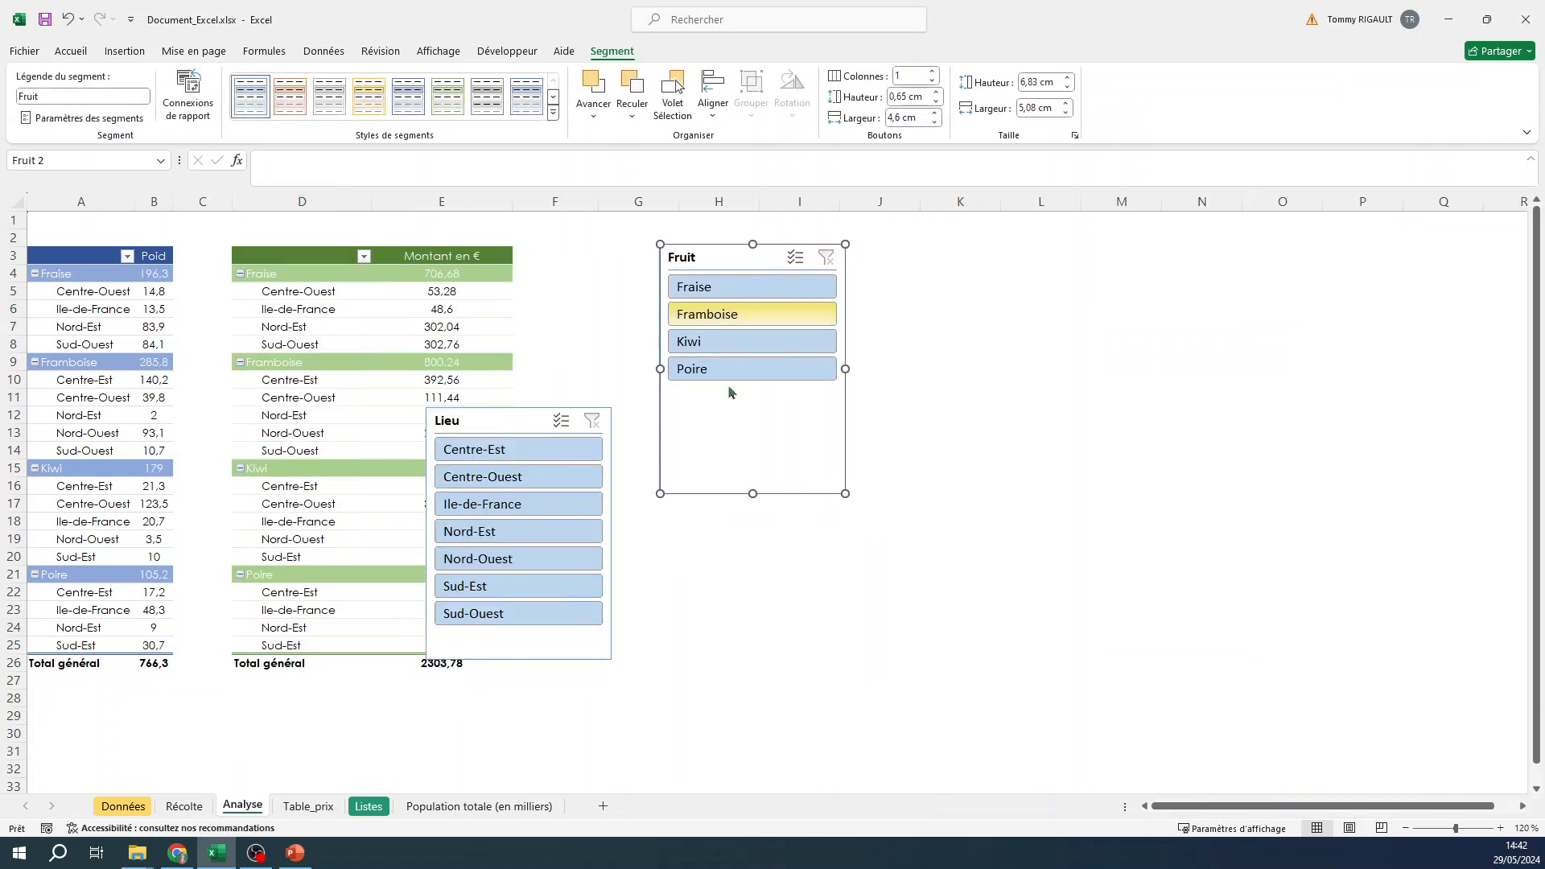
pyautogui.moveTo(751, 493); pyautogui.dragTo(752, 390)
pyautogui.click(554, 114)
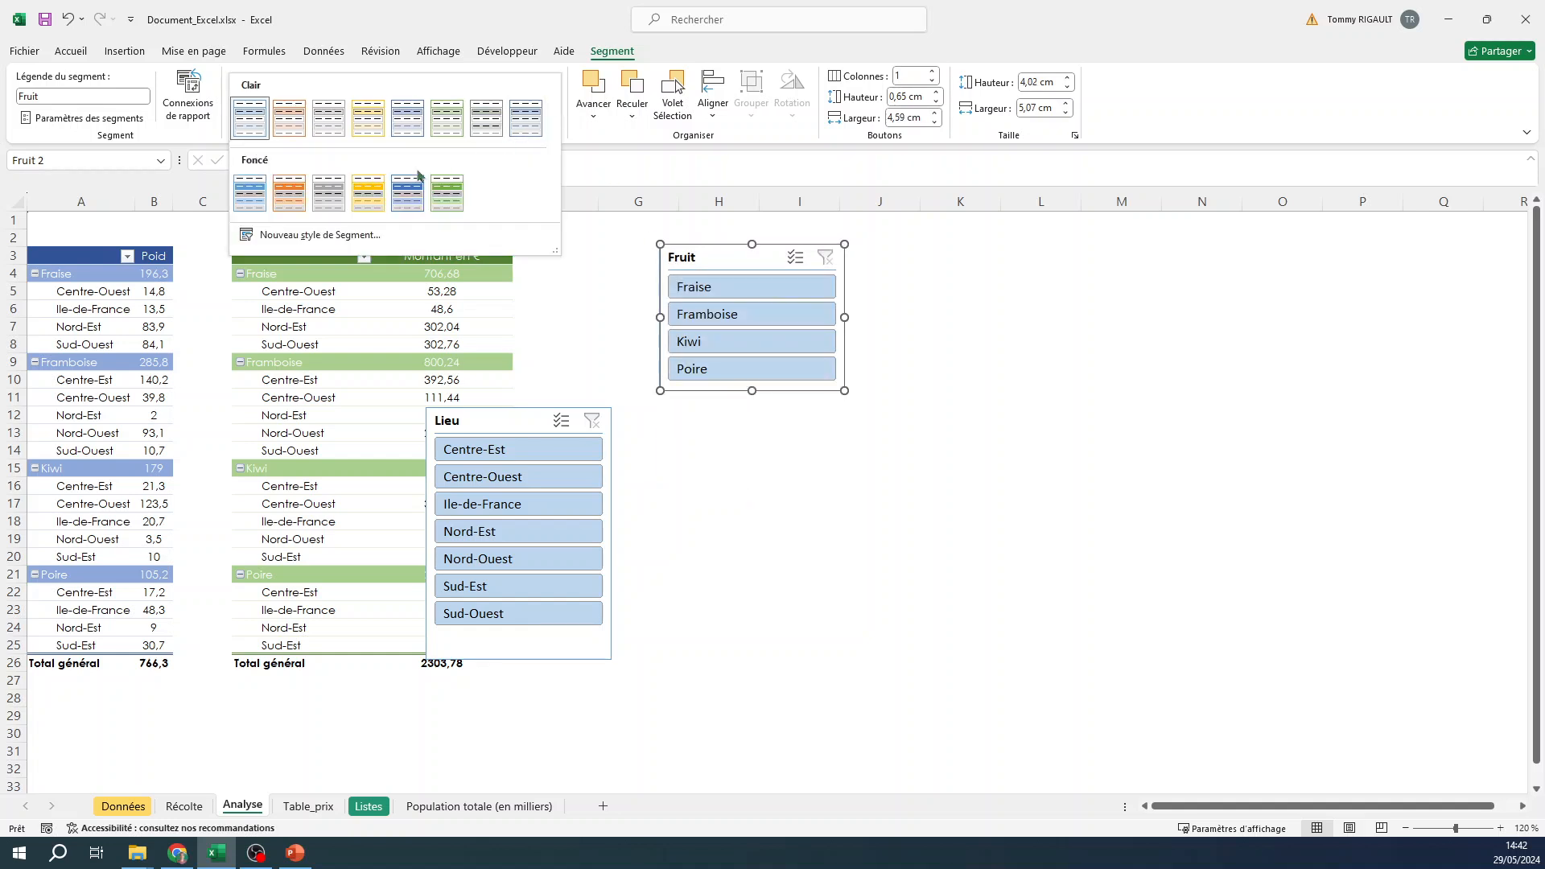
pyautogui.click(405, 192)
# Step: Place the Lieu slicer directly beside the Fruit slicer, shorten it to about 6.3 cm, and apply the dark yellow slicer style
pyautogui.click(494, 423)
pyautogui.moveTo(494, 422); pyautogui.dragTo(907, 263)
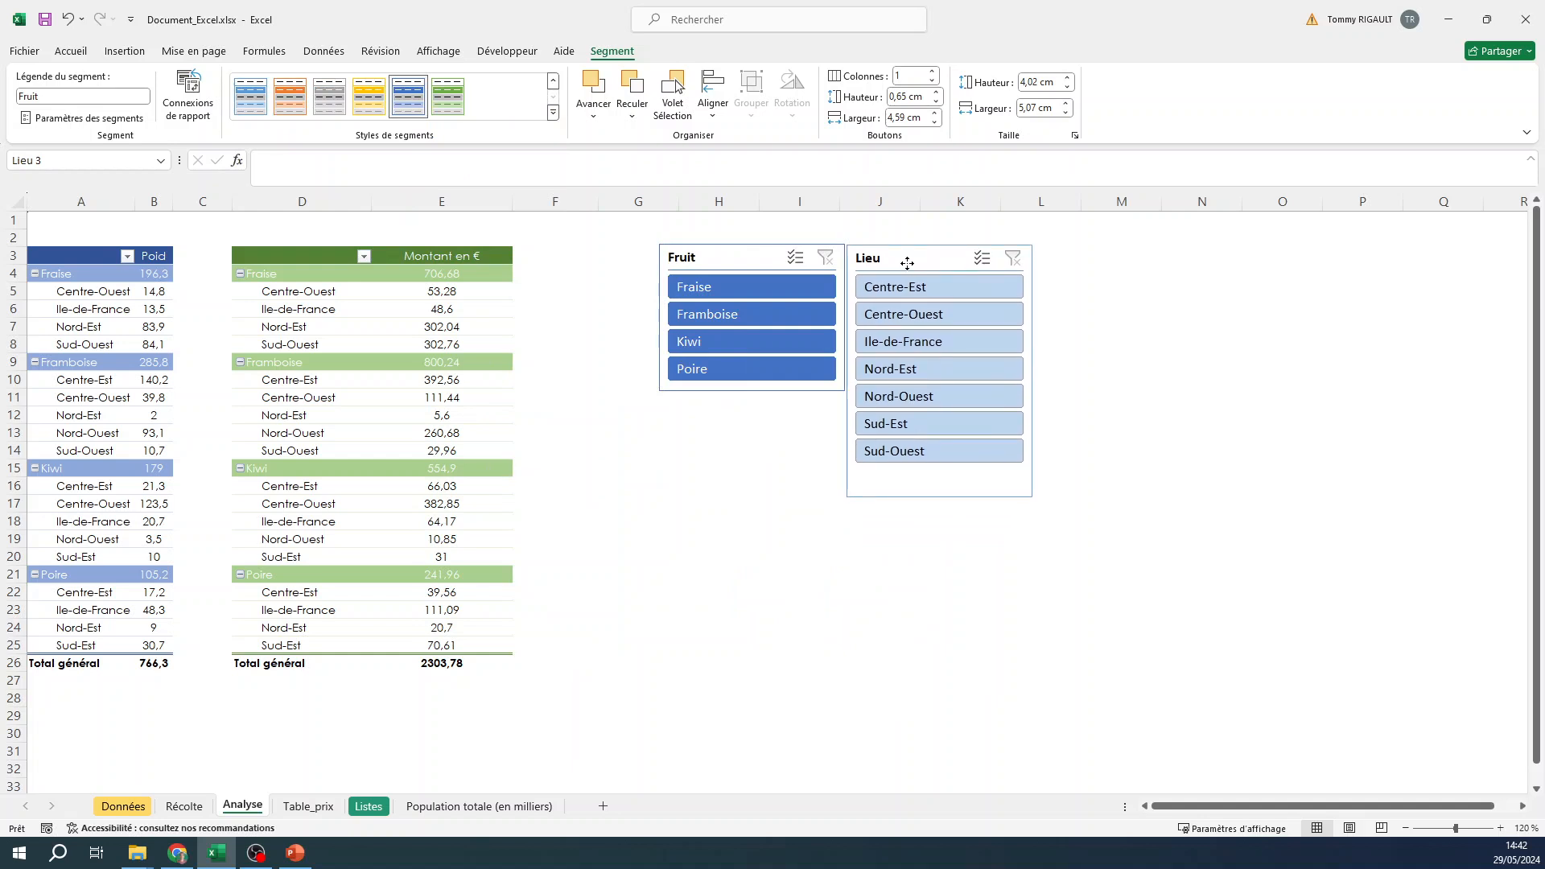
pyautogui.moveTo(936, 496); pyautogui.dragTo(931, 476)
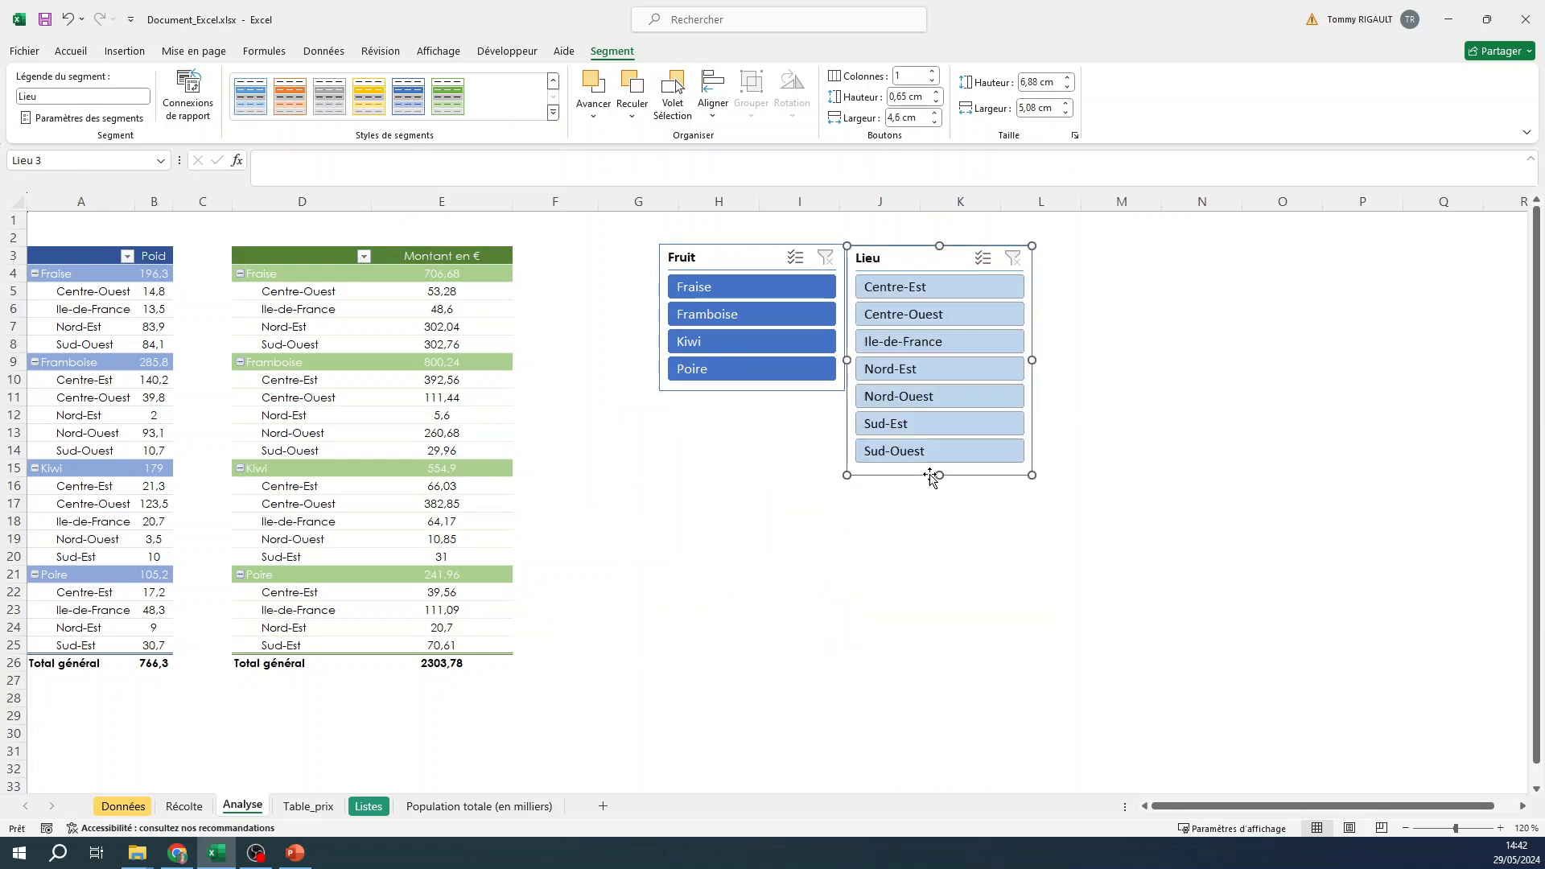
pyautogui.click(369, 96)
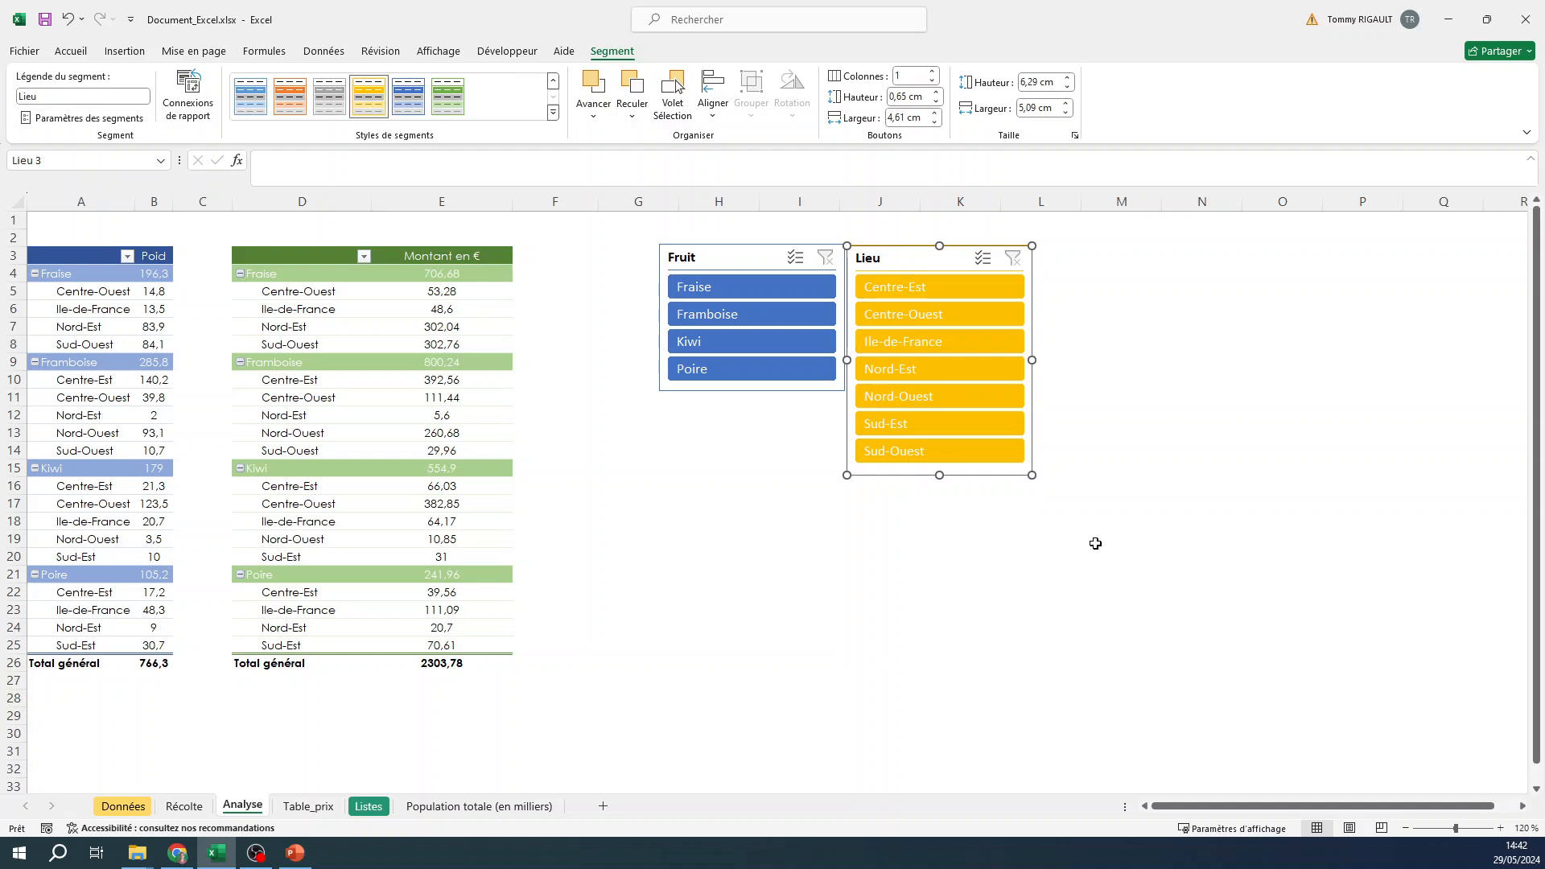
pyautogui.click(1168, 308)
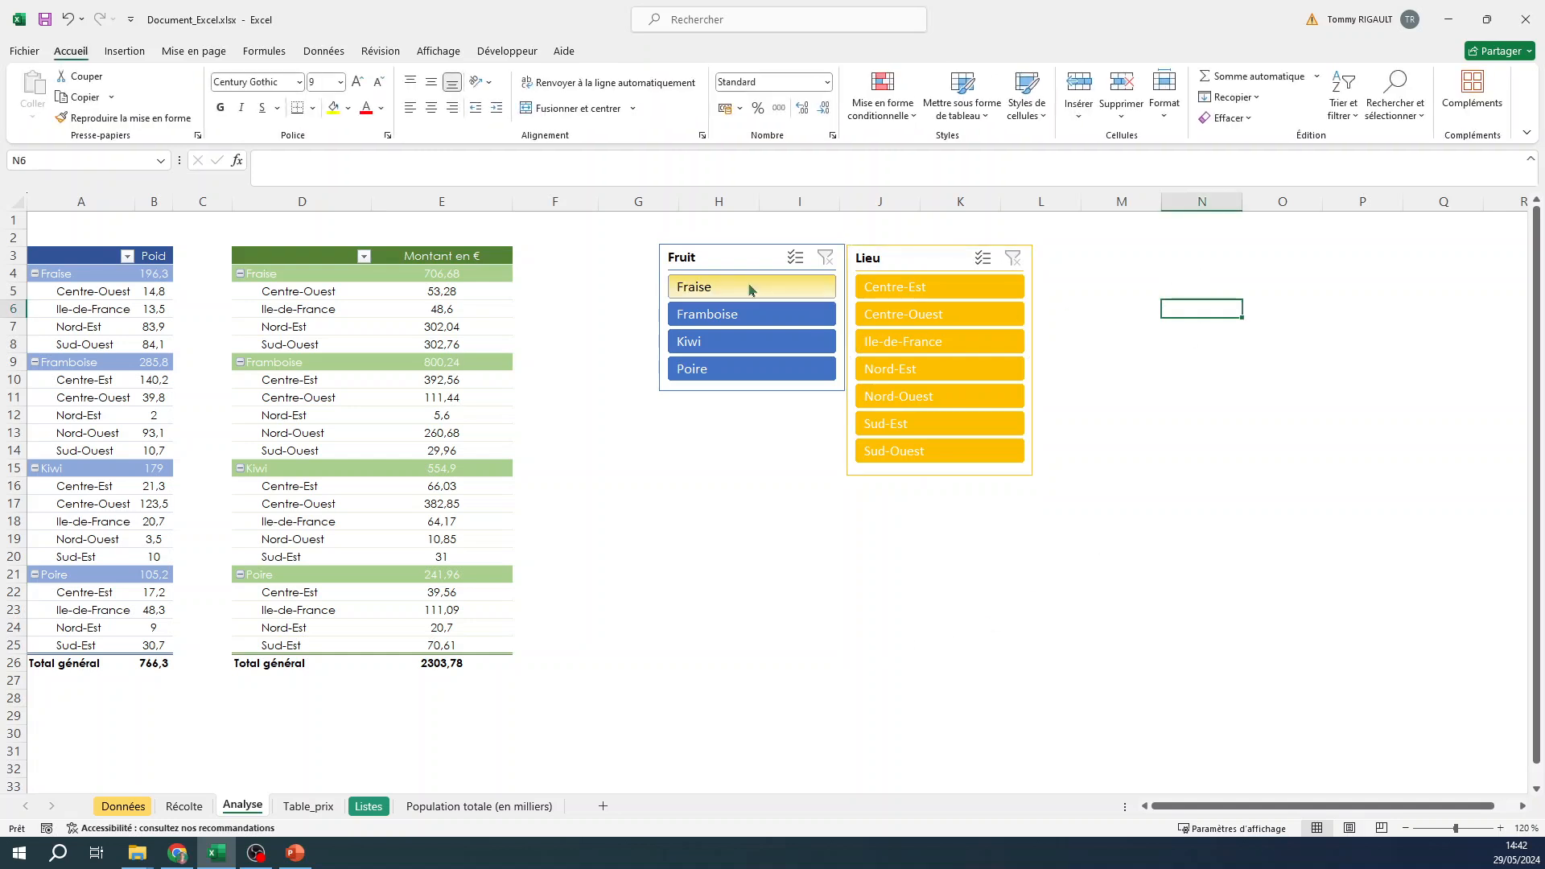
# Step: Test the Fruit slicer on Fraise, Framboise, Kiwi and Poire in turn and clear its filter
pyautogui.click(749, 289)
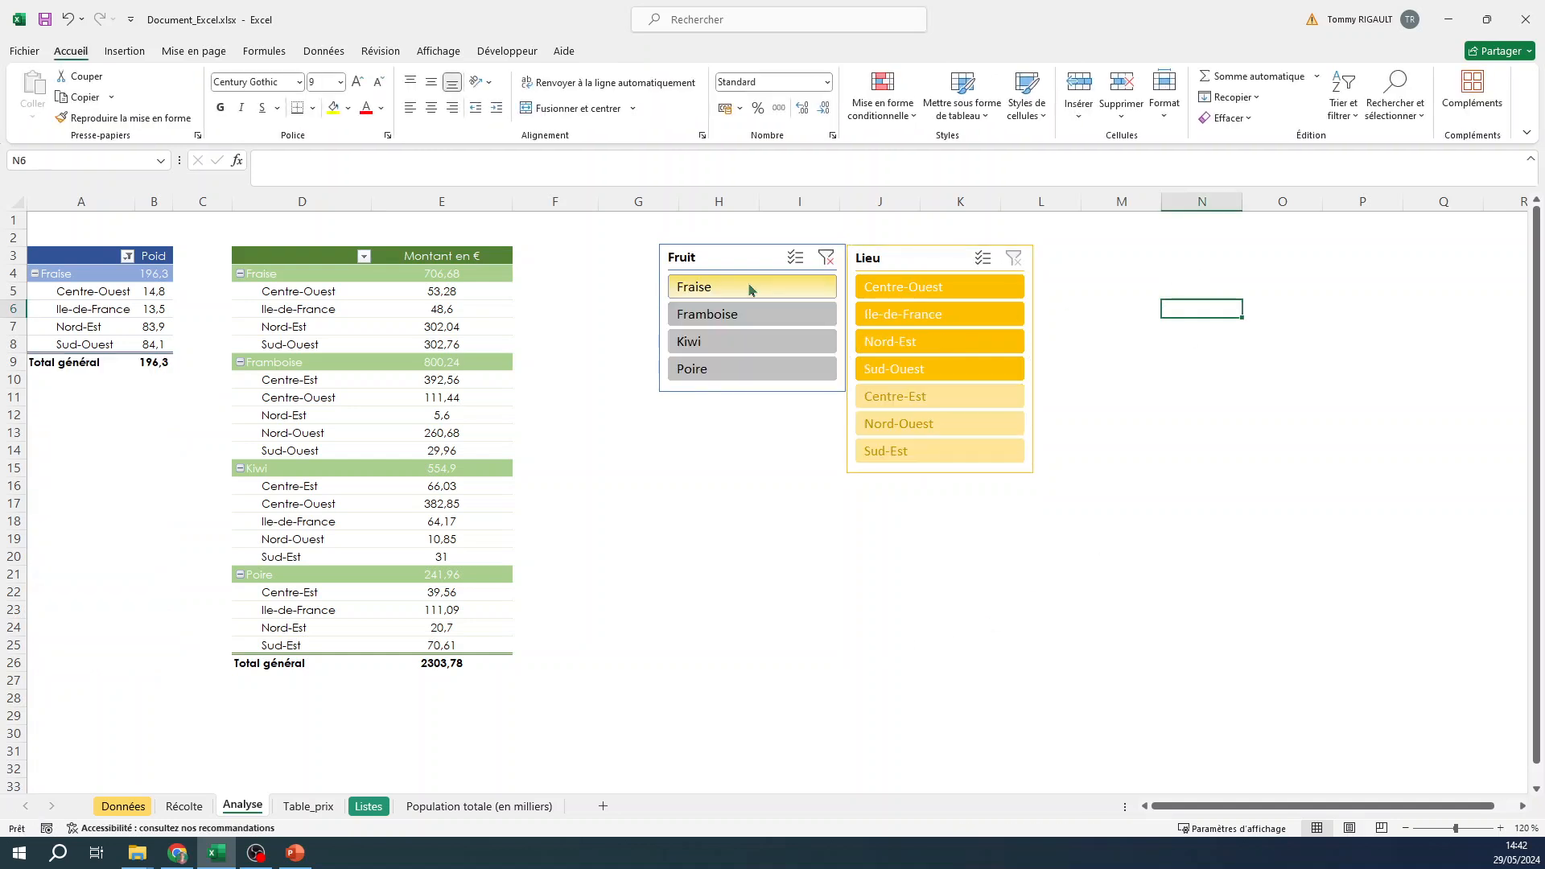
pyautogui.click(757, 319)
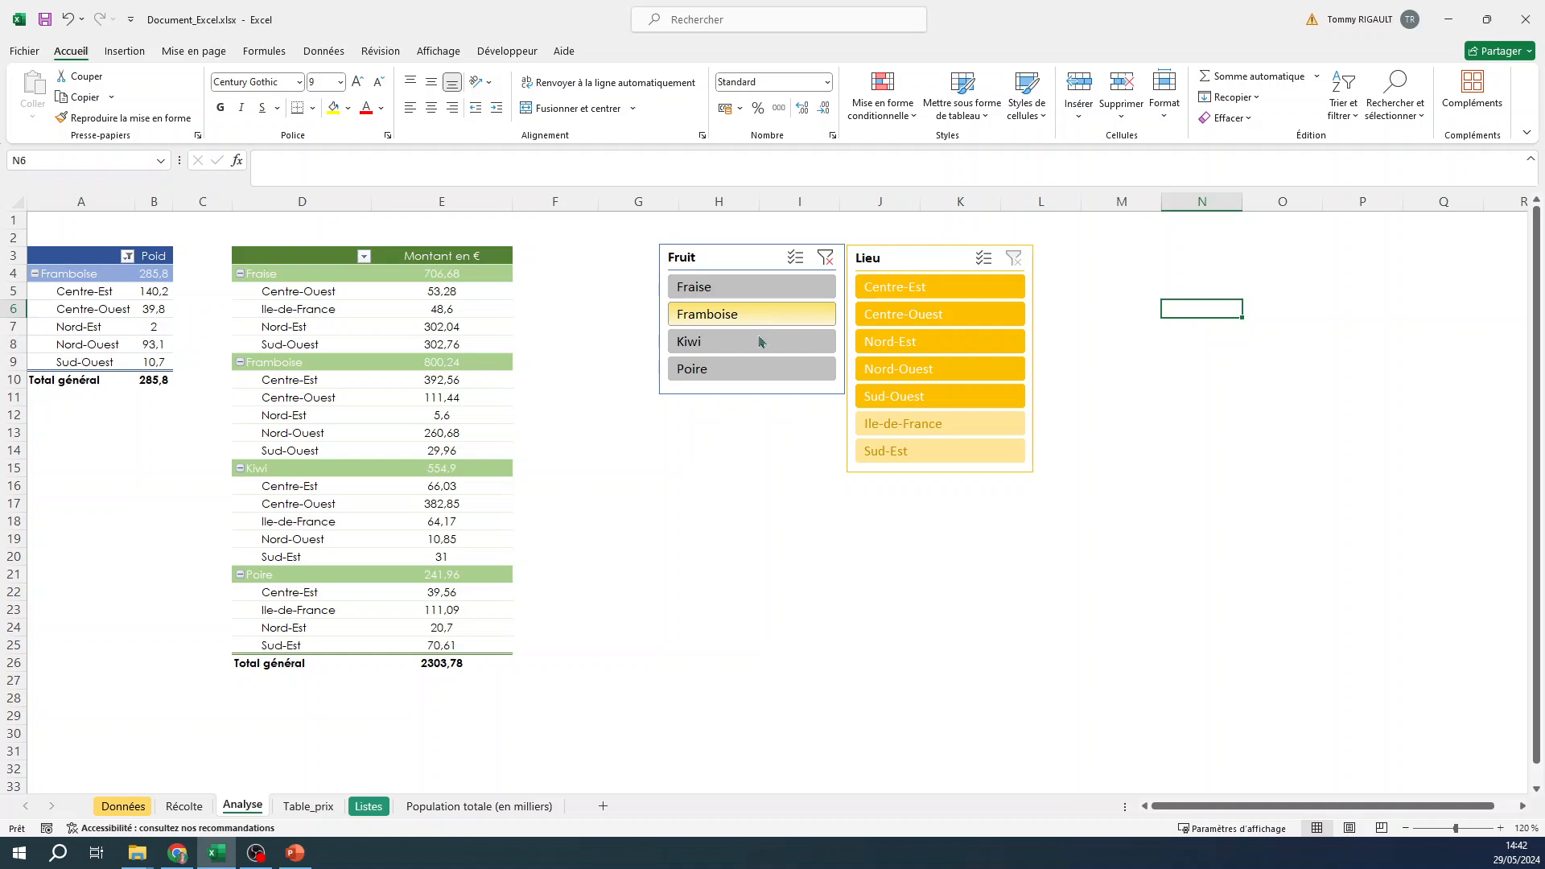
pyautogui.click(759, 339)
pyautogui.click(760, 371)
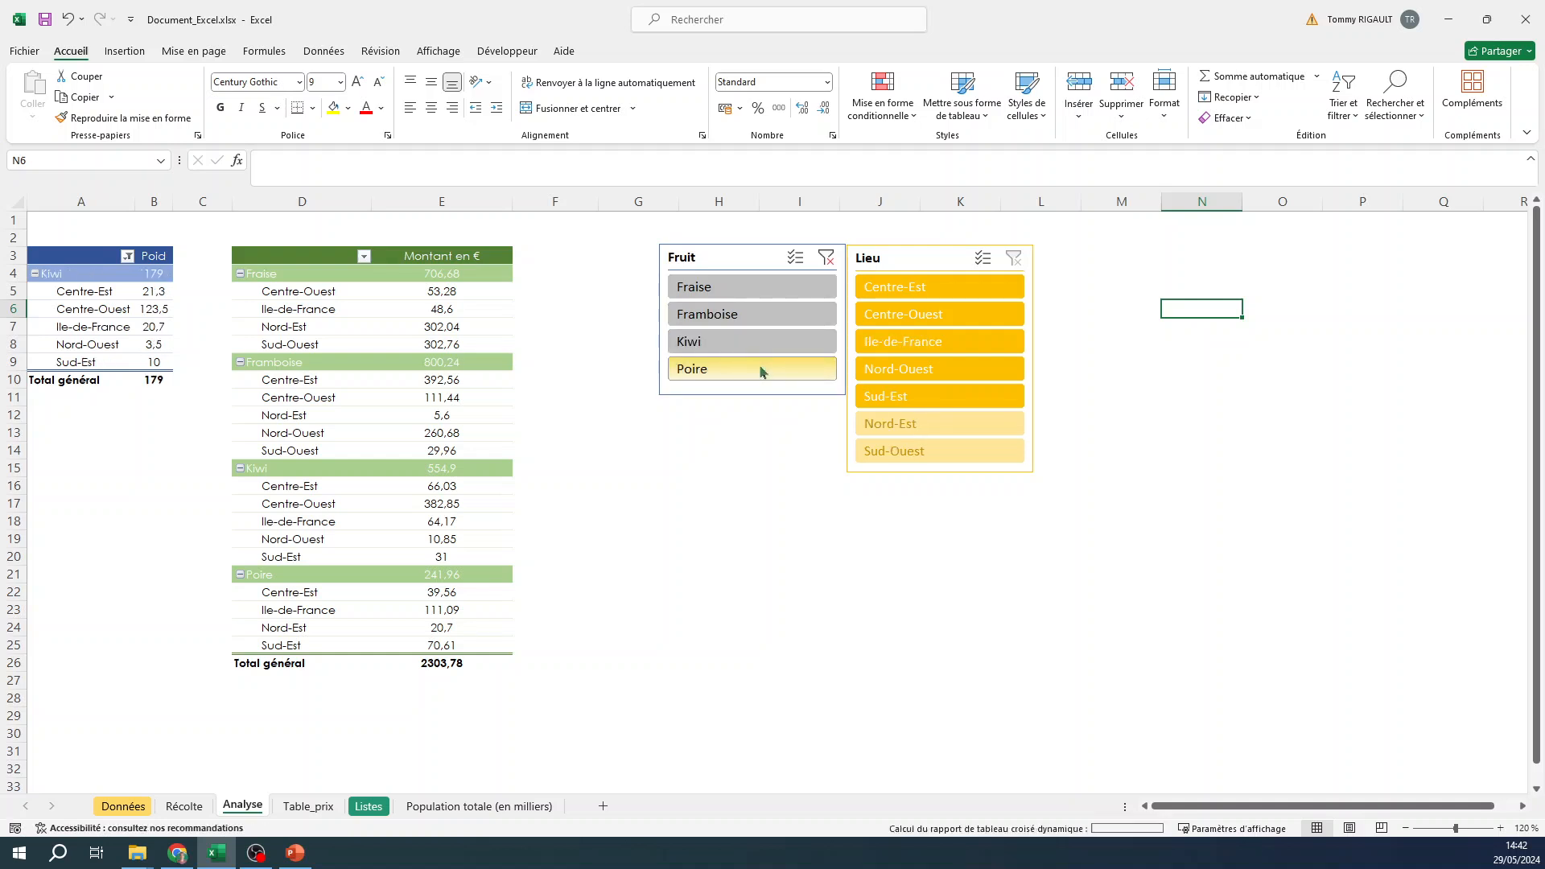
pyautogui.click(826, 257)
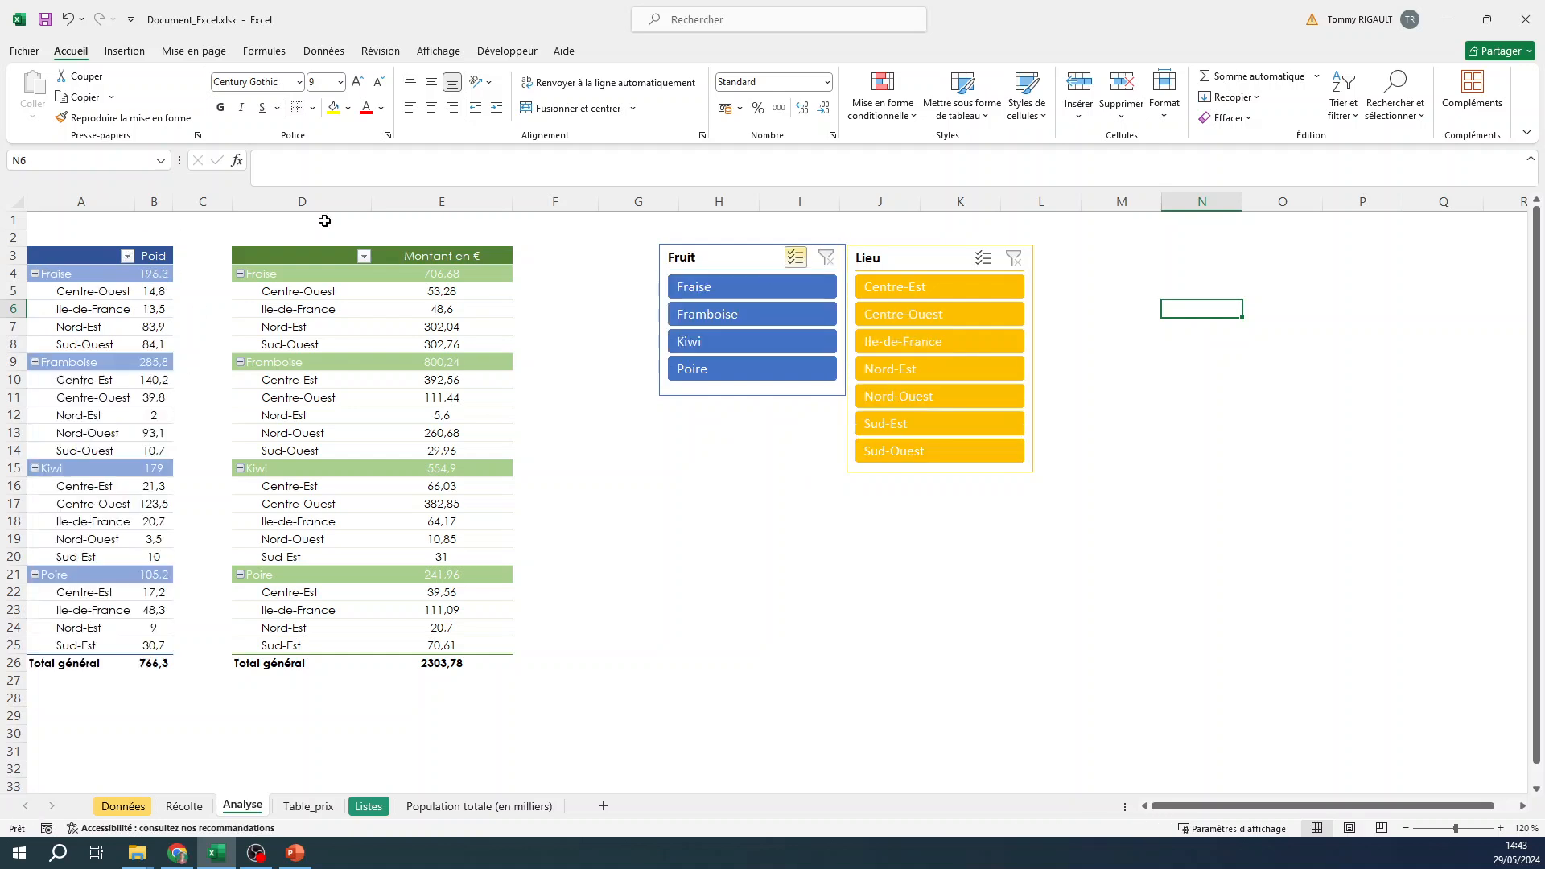
# Step: Rename the blue pivot table's value header in B3 as "Poid récolté 2024"
pyautogui.click(155, 255)
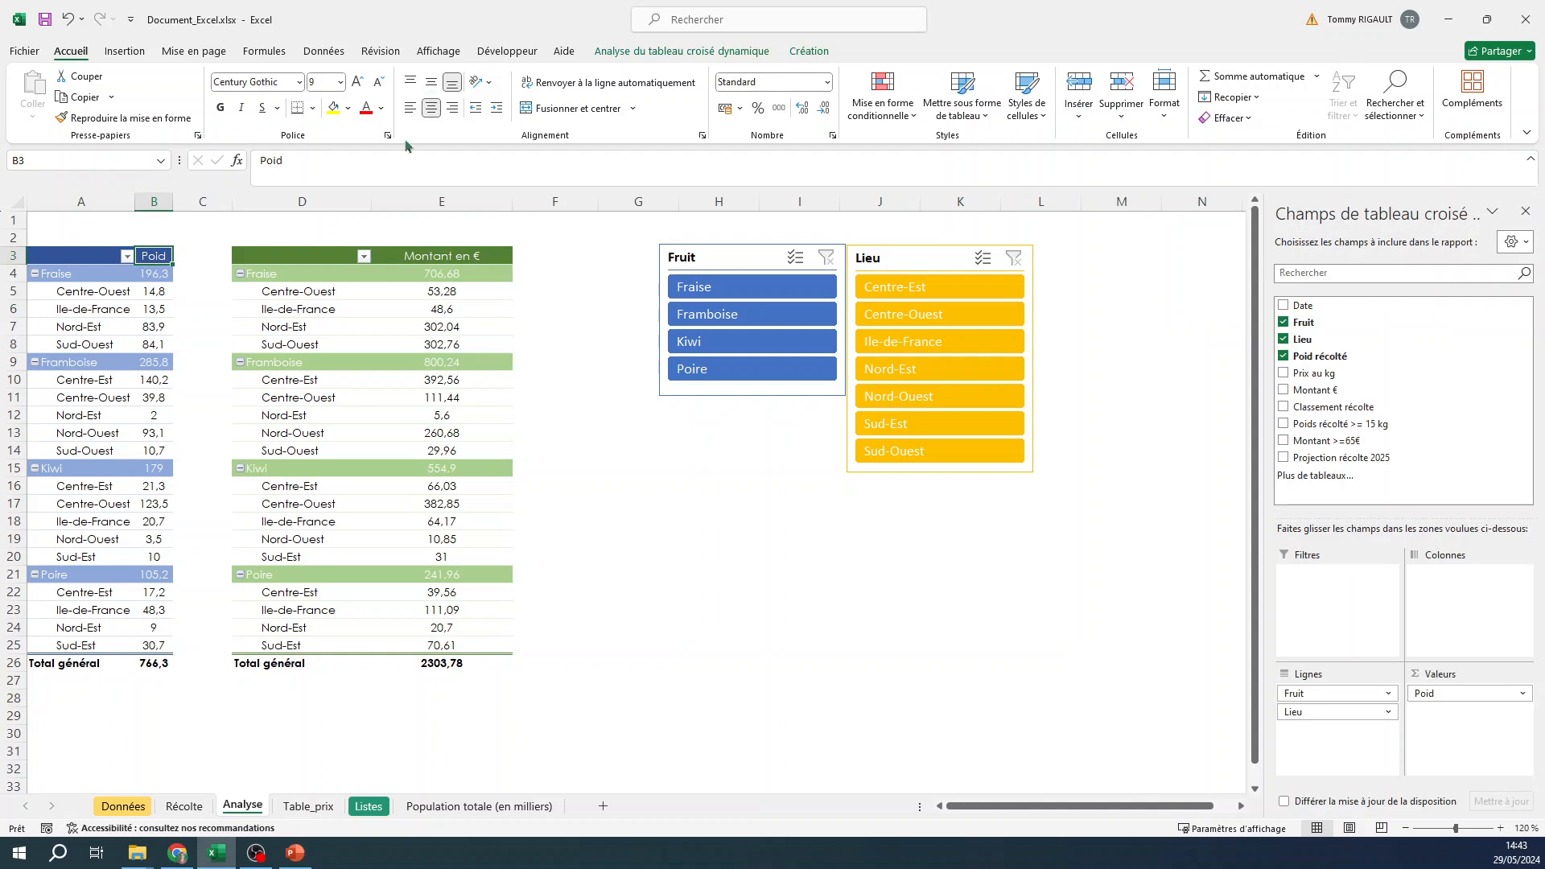
pyautogui.click(380, 171)
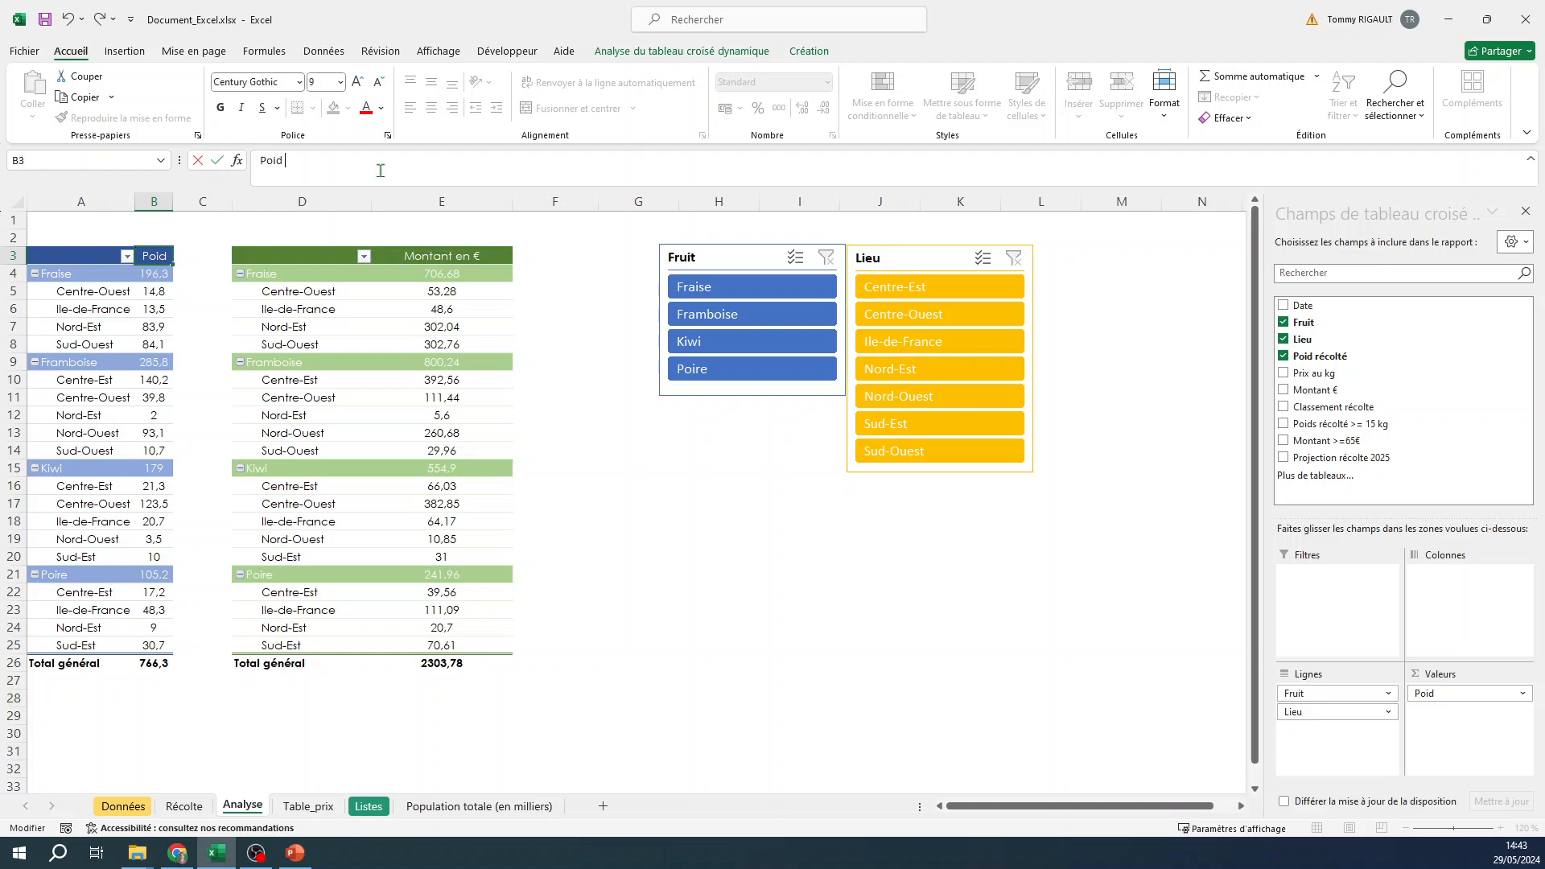
pyautogui.write('récolté 20 24')
pyautogui.press('Return')
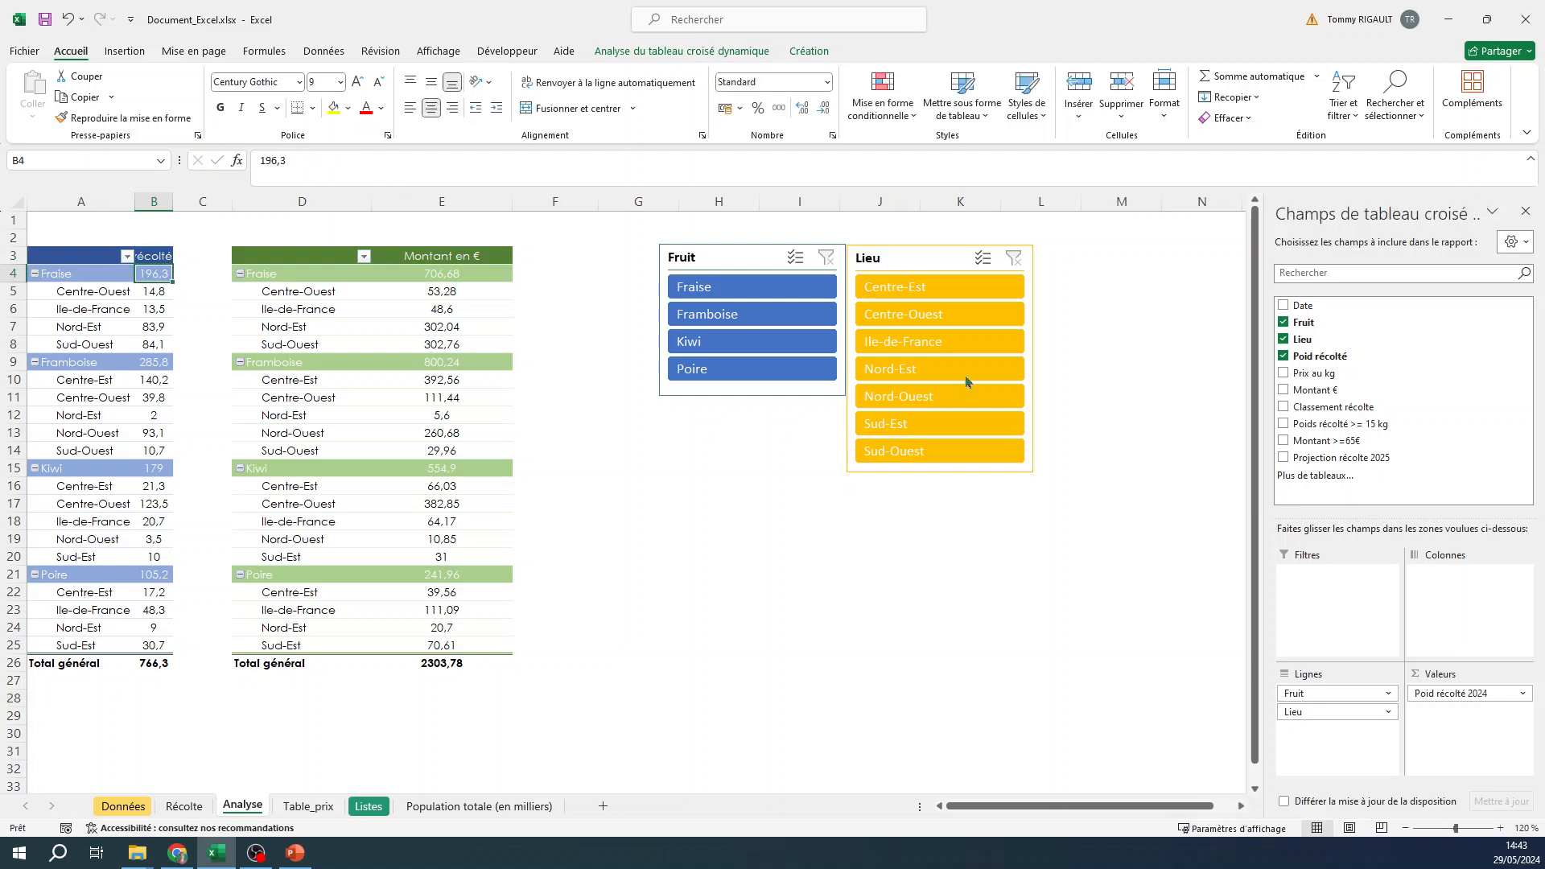
# Step: Filter the blue pivot table by Framboise, Fraise and Poire in turn with the Fruit slicer, and clear the filter
pyautogui.click(784, 317)
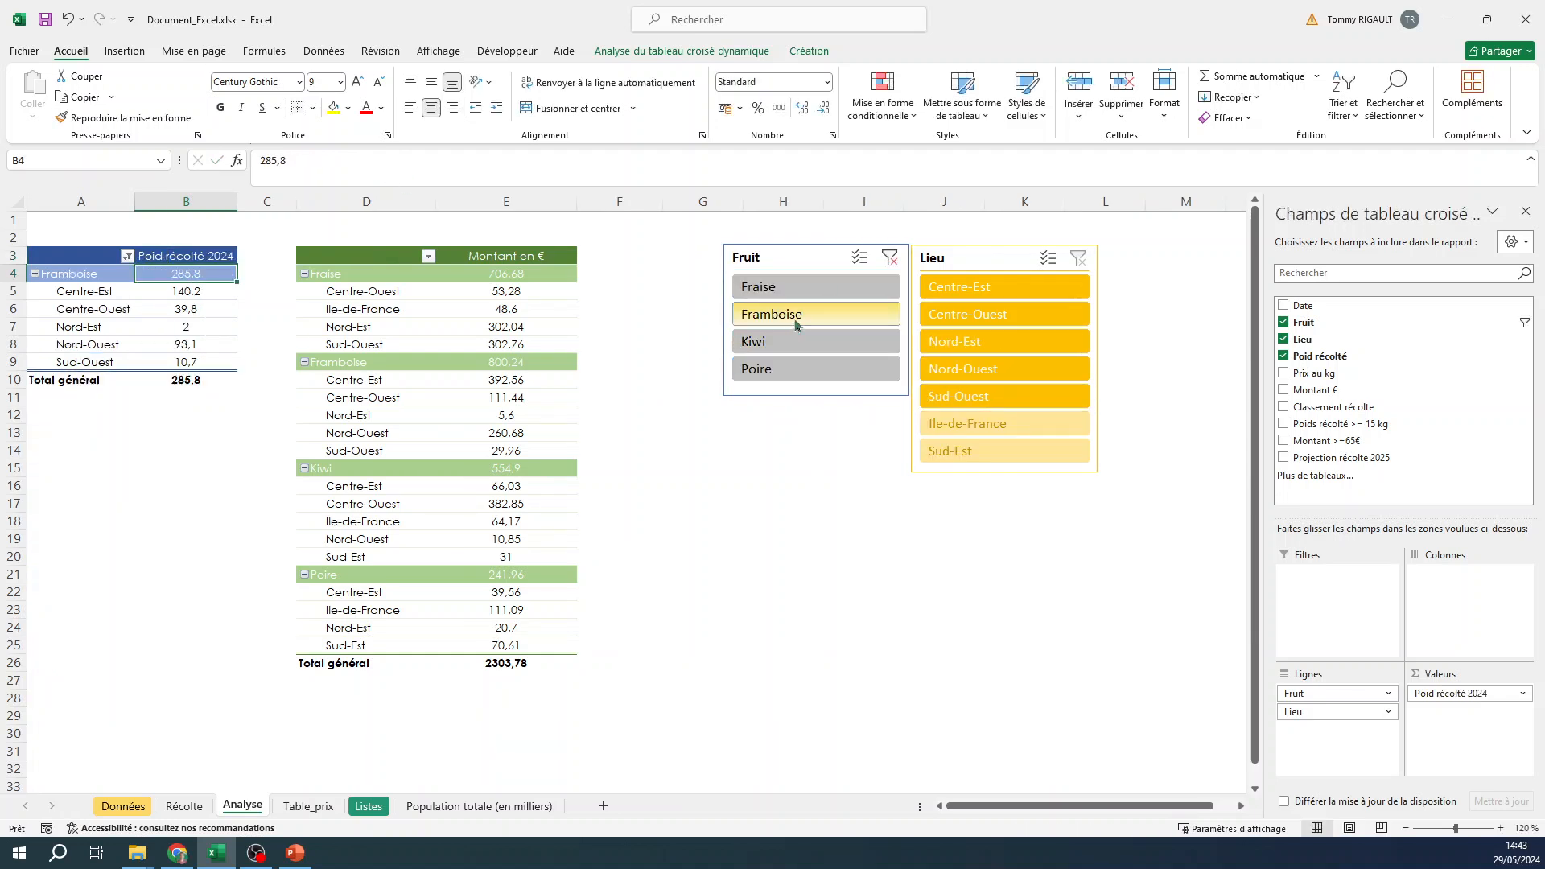
pyautogui.click(837, 288)
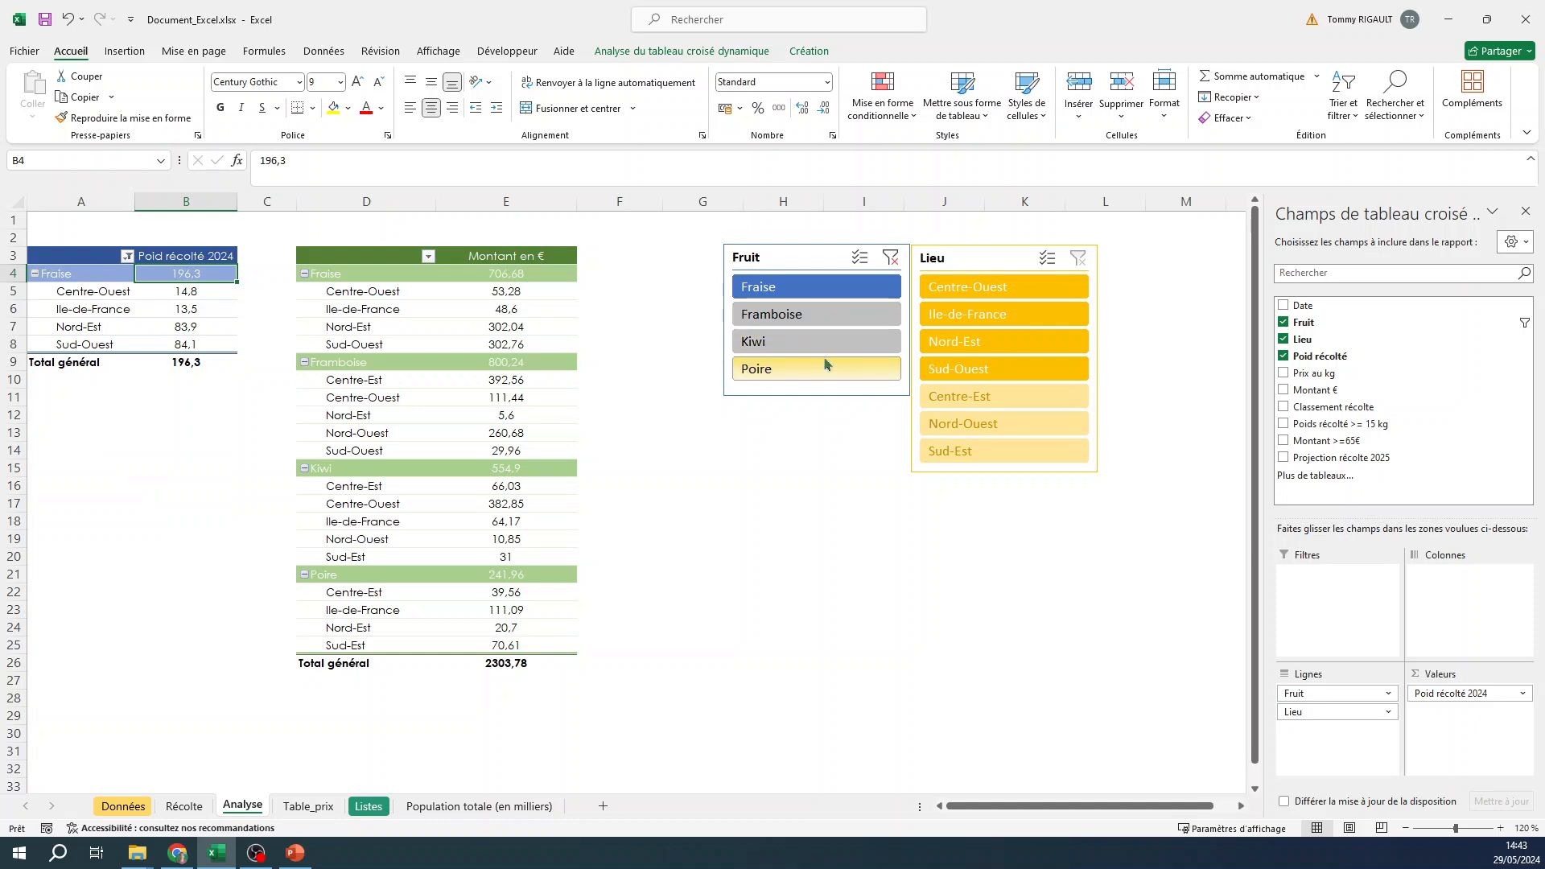
pyautogui.click(825, 364)
pyautogui.click(890, 257)
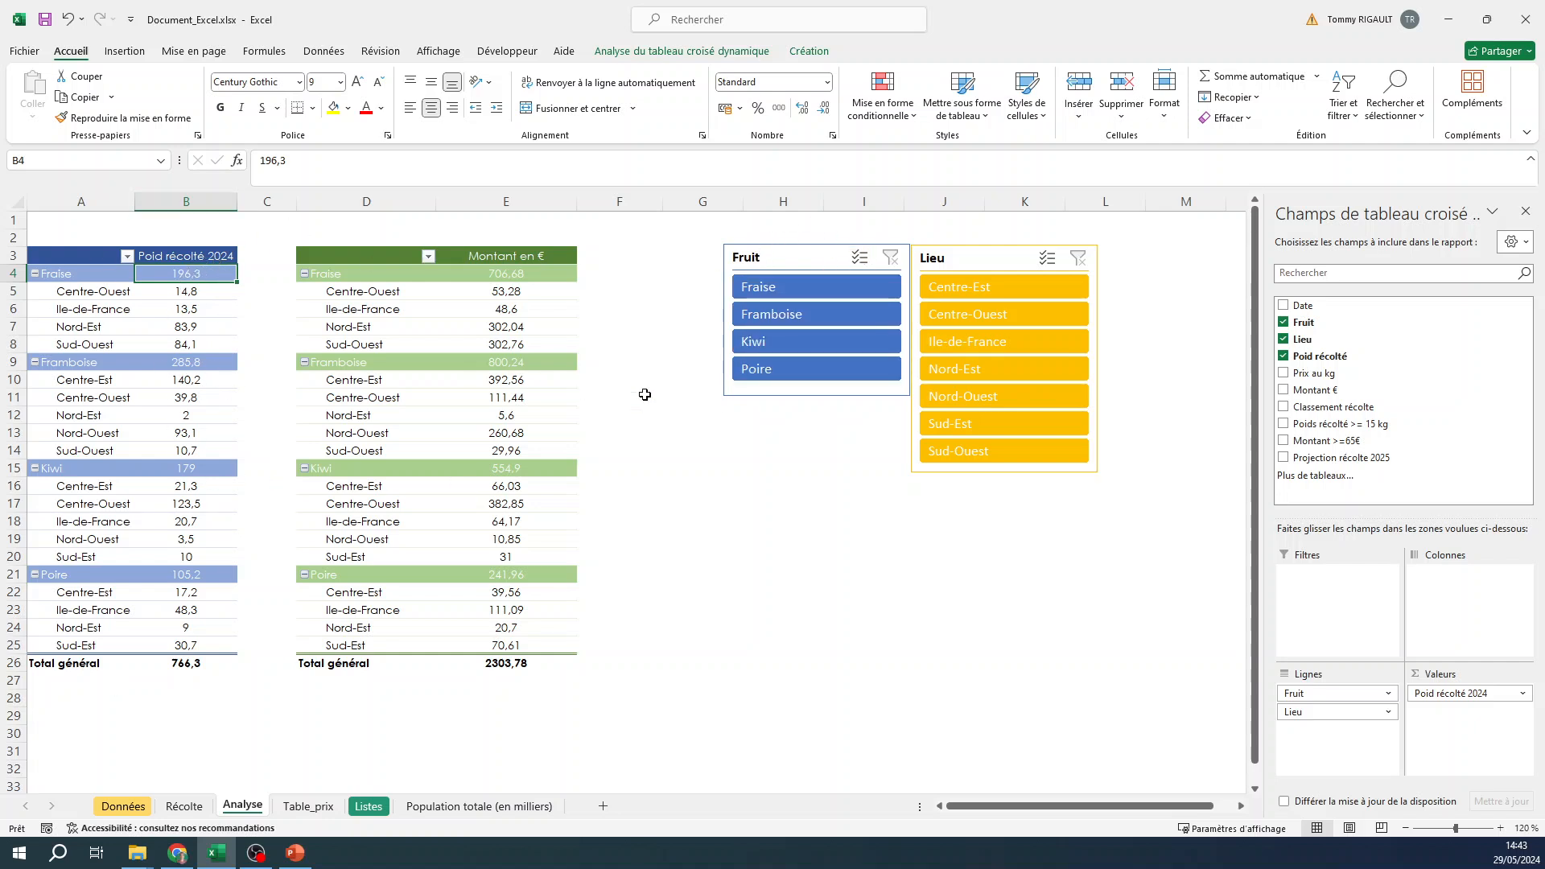
# Step: Test the Lieu slicer on Centre-Est, Ile-de-France, Nord-Est and Sud-Est in turn and clear its filter
pyautogui.click(983, 288)
pyautogui.click(980, 342)
pyautogui.click(983, 375)
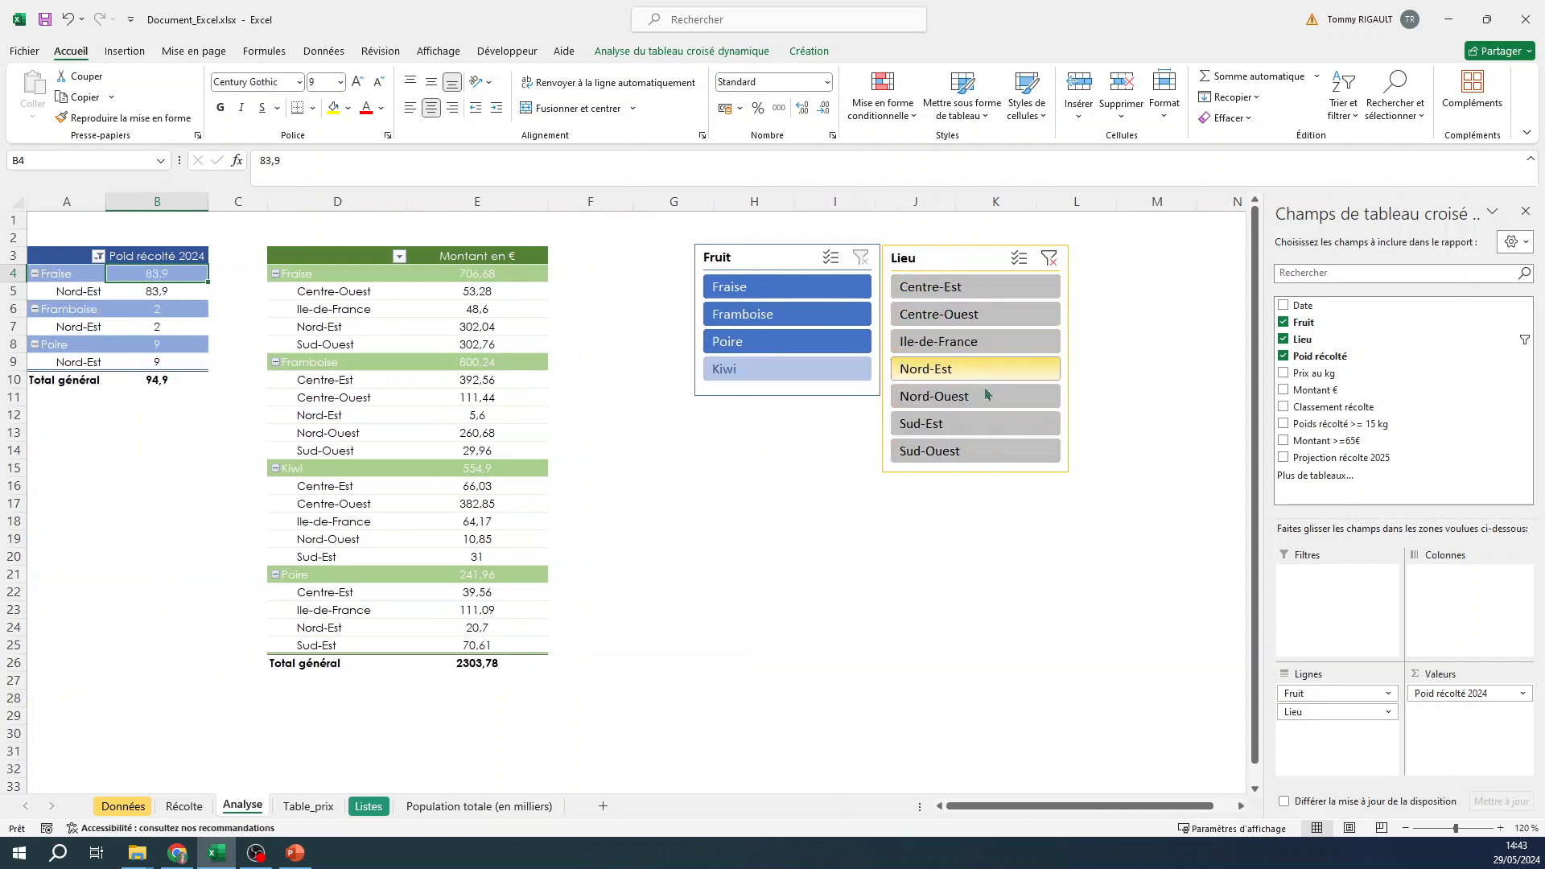
pyautogui.click(983, 423)
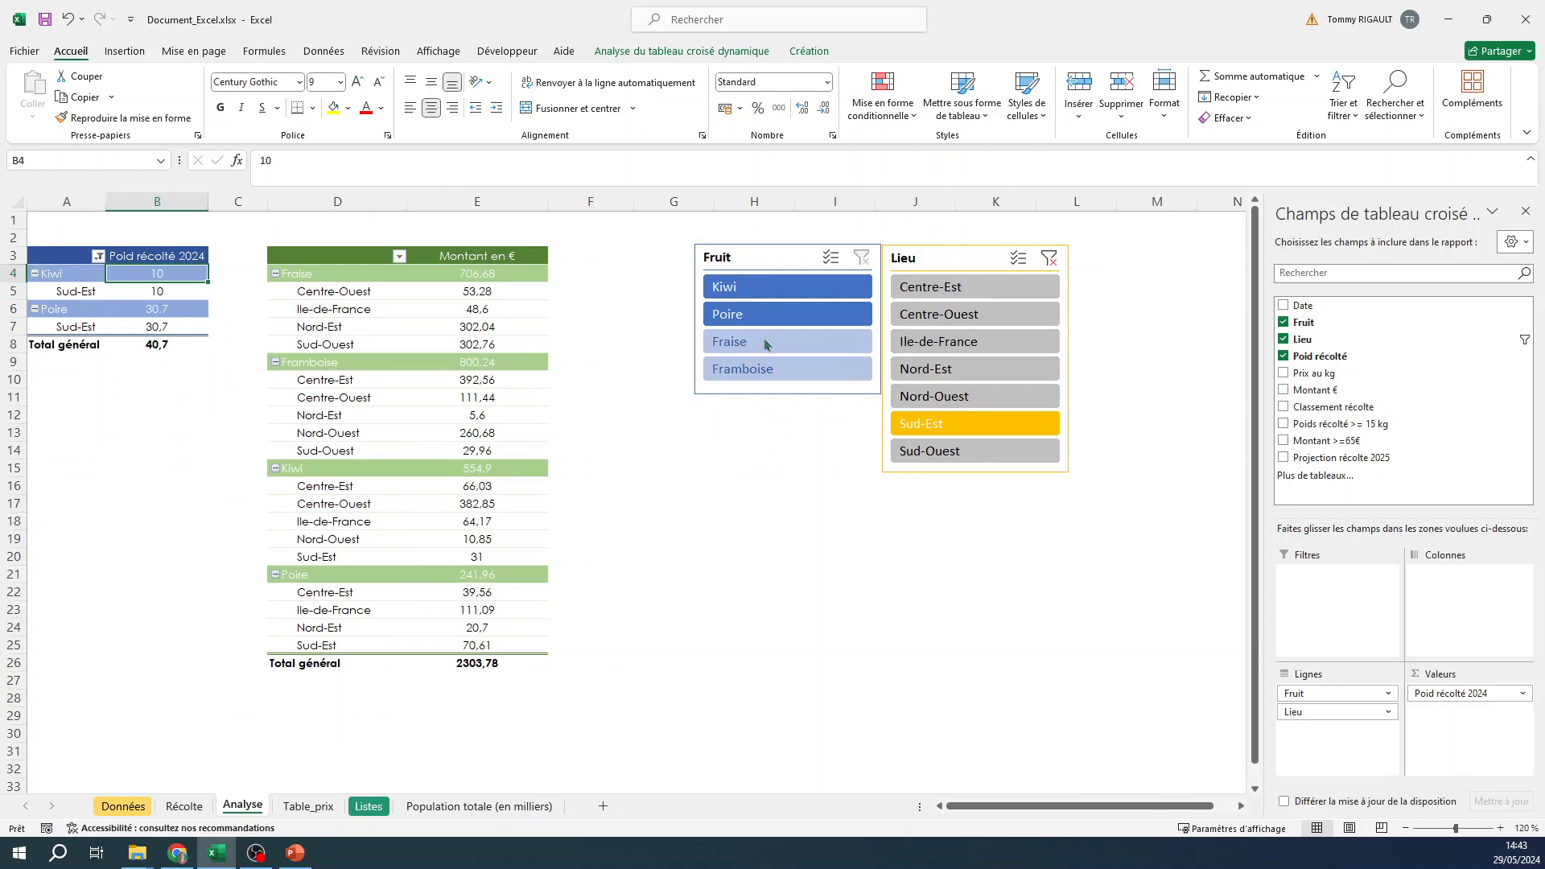
pyautogui.click(1049, 258)
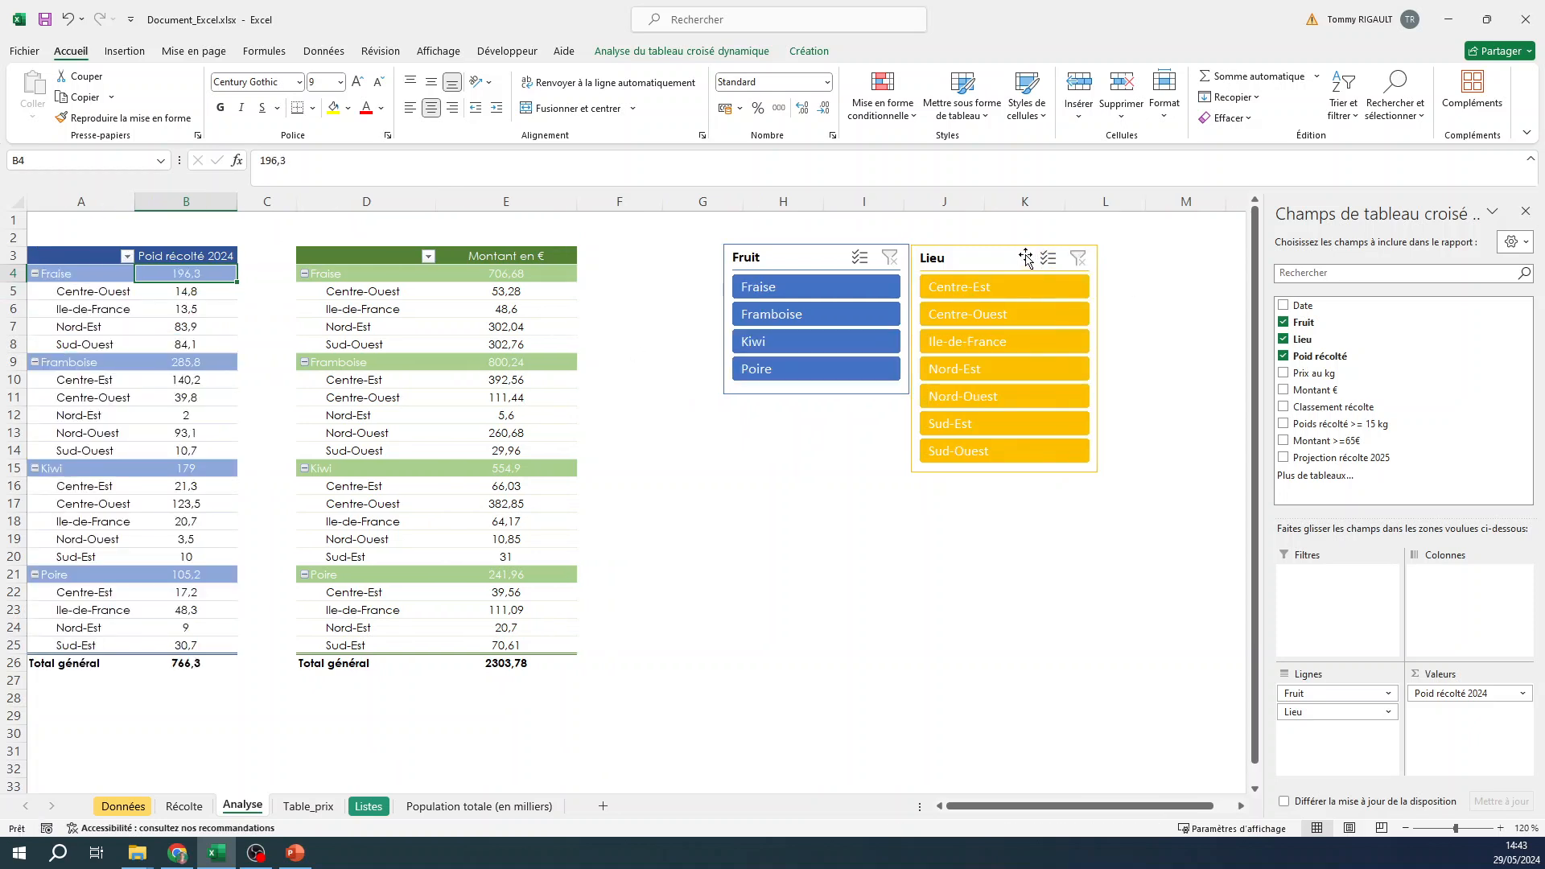
pyautogui.click(930, 257)
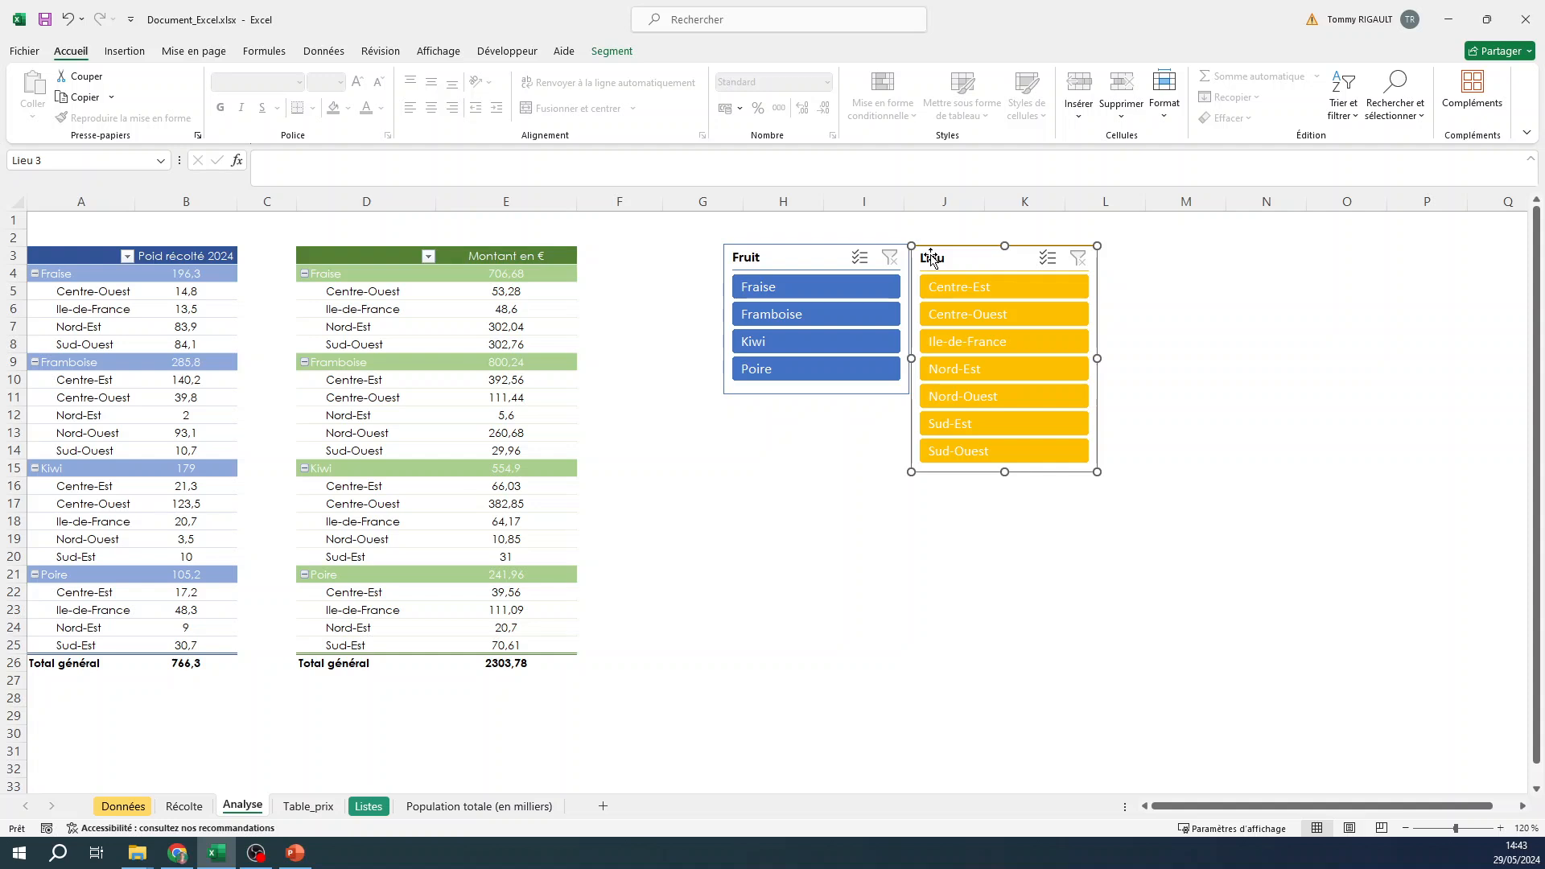
pyautogui.click(779, 465)
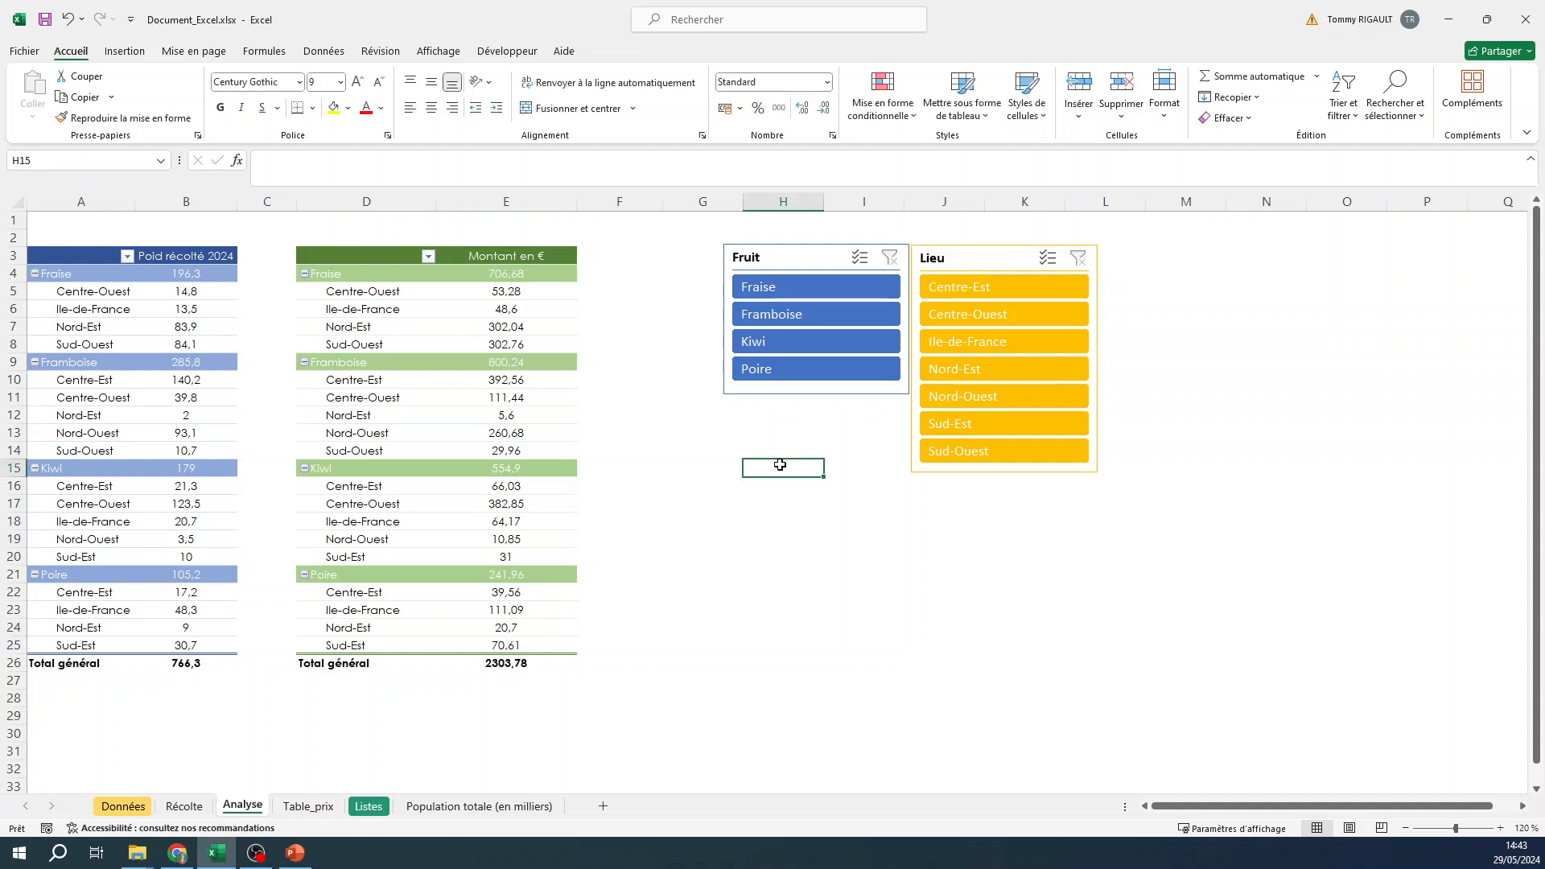
# Step: Connect the Fruit slicer to Tableau croisé dynamique3 on the Analyse sheet as well, through its report connections
pyautogui.rightClick(795, 255)
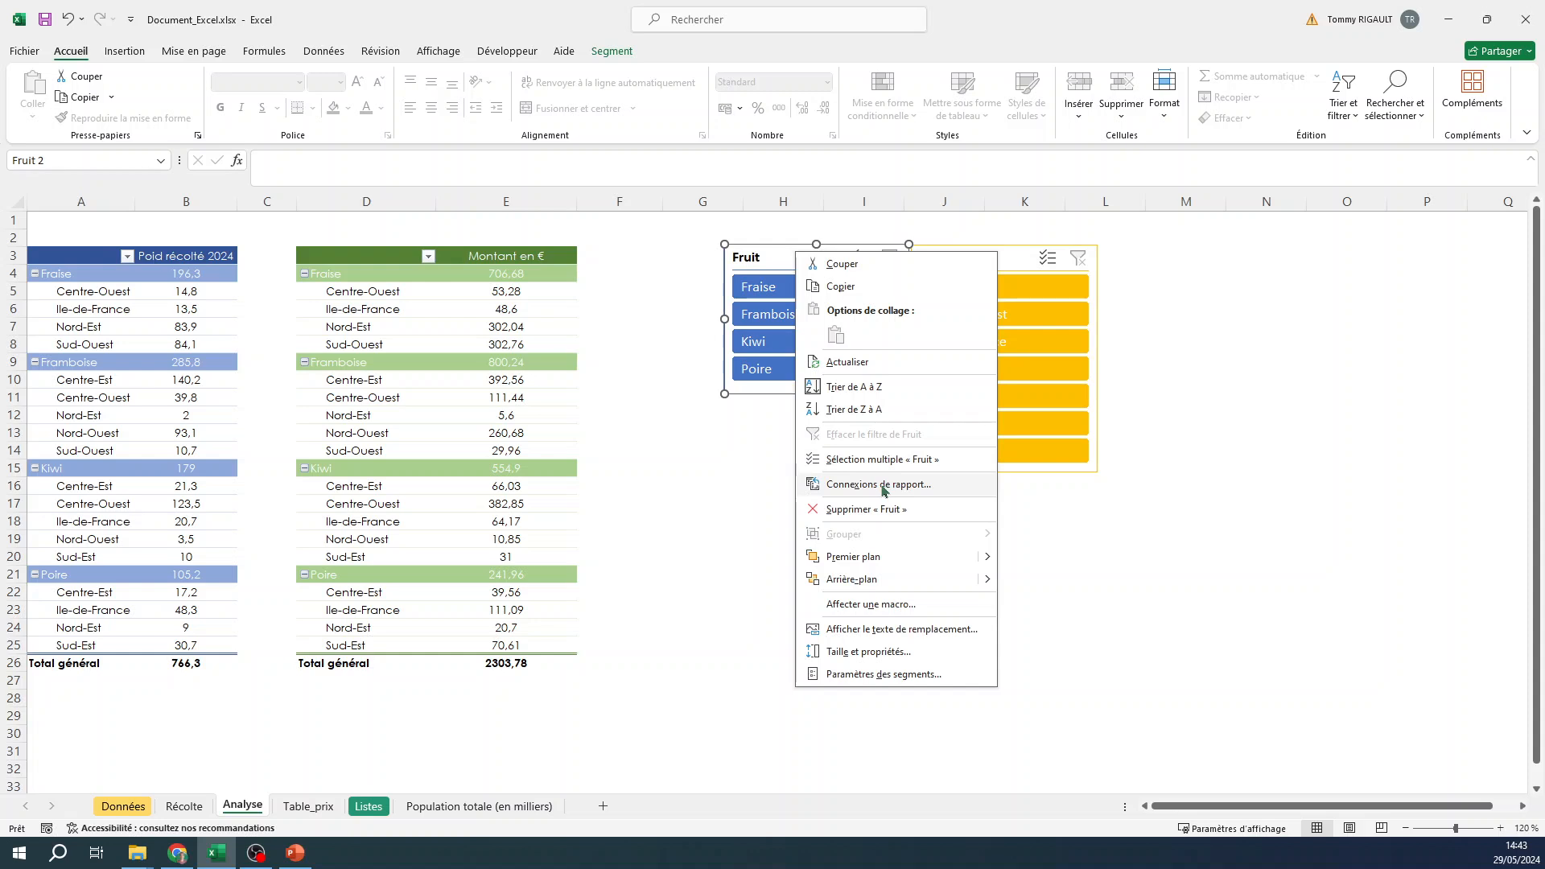
pyautogui.click(882, 487)
pyautogui.moveTo(816, 444); pyautogui.dragTo(752, 322)
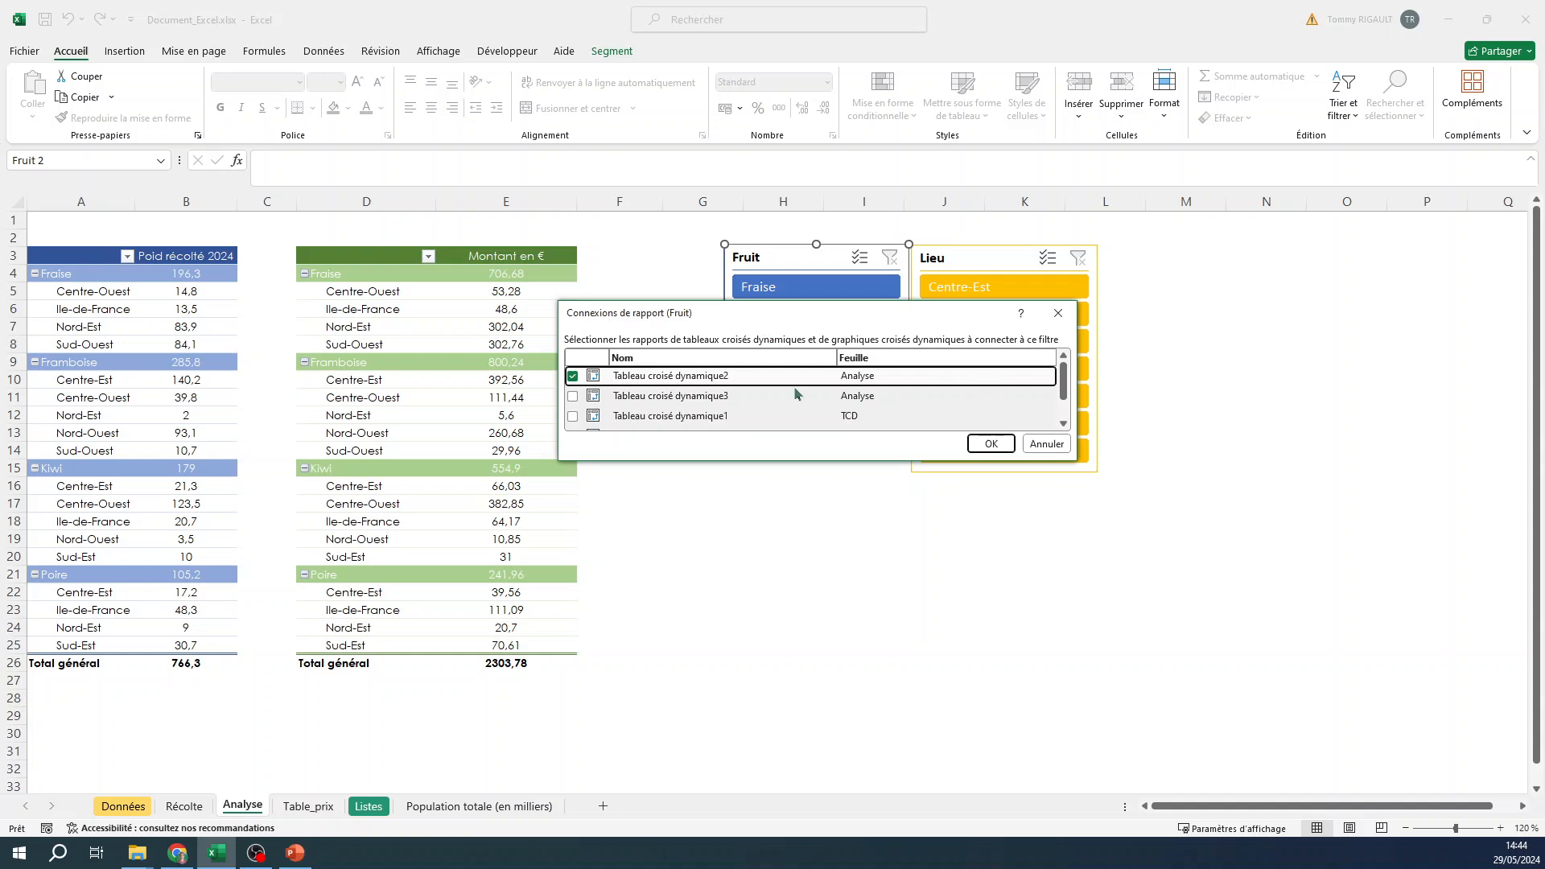
pyautogui.click(1062, 425)
pyautogui.click(1062, 425)
pyautogui.scroll(1, 1062, 412)
pyautogui.click(572, 397)
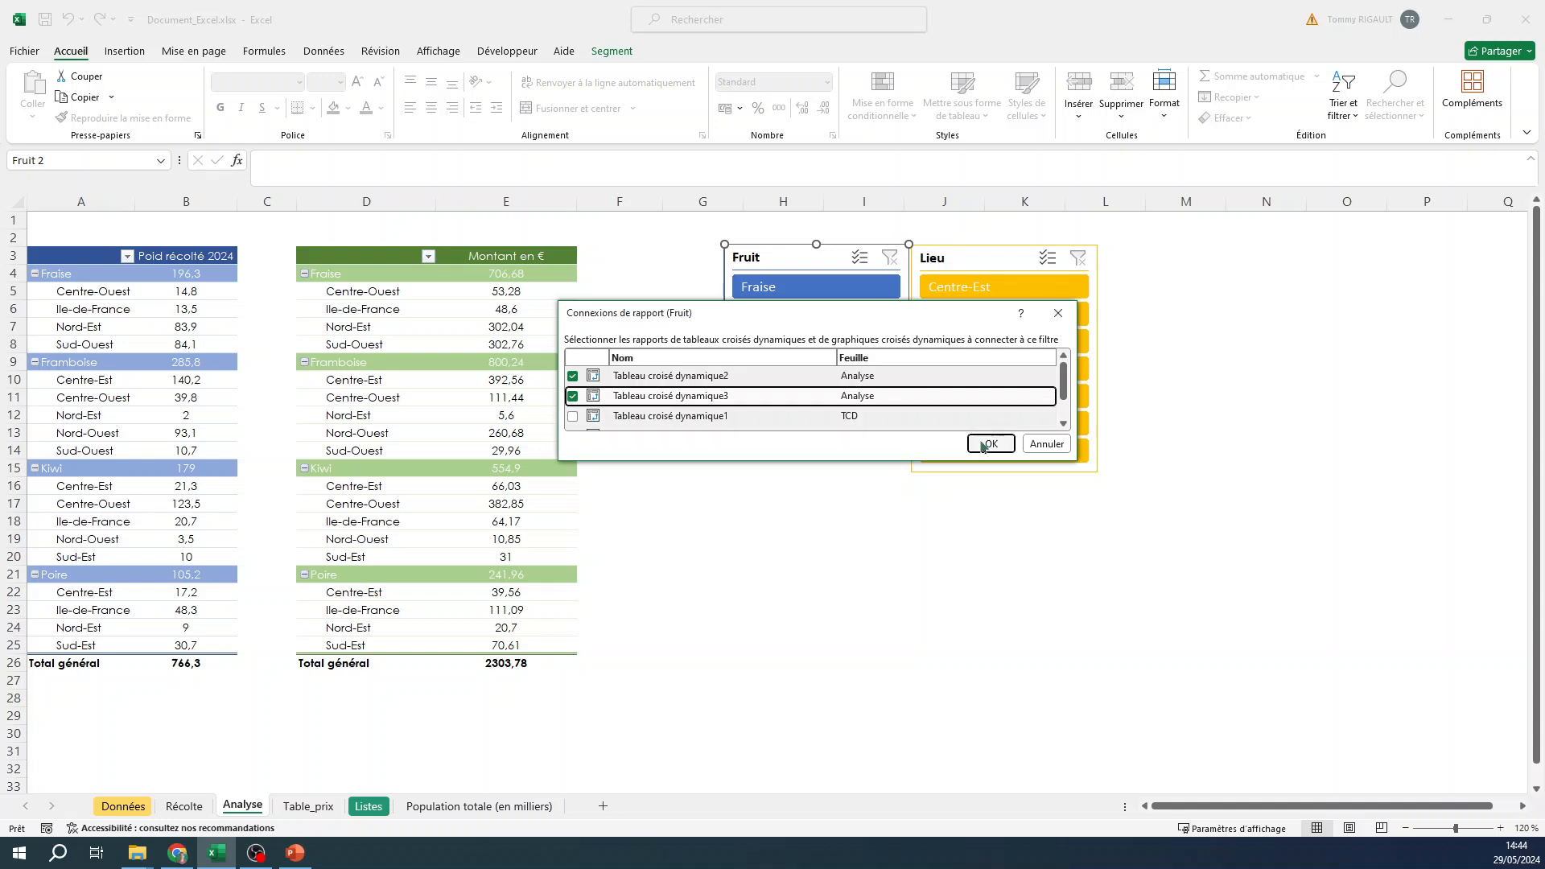
pyautogui.click(975, 442)
# Step: Add Tableau croisé dynamique3 on the Analyse sheet to the Lieu slicer's report connections
pyautogui.rightClick(879, 259)
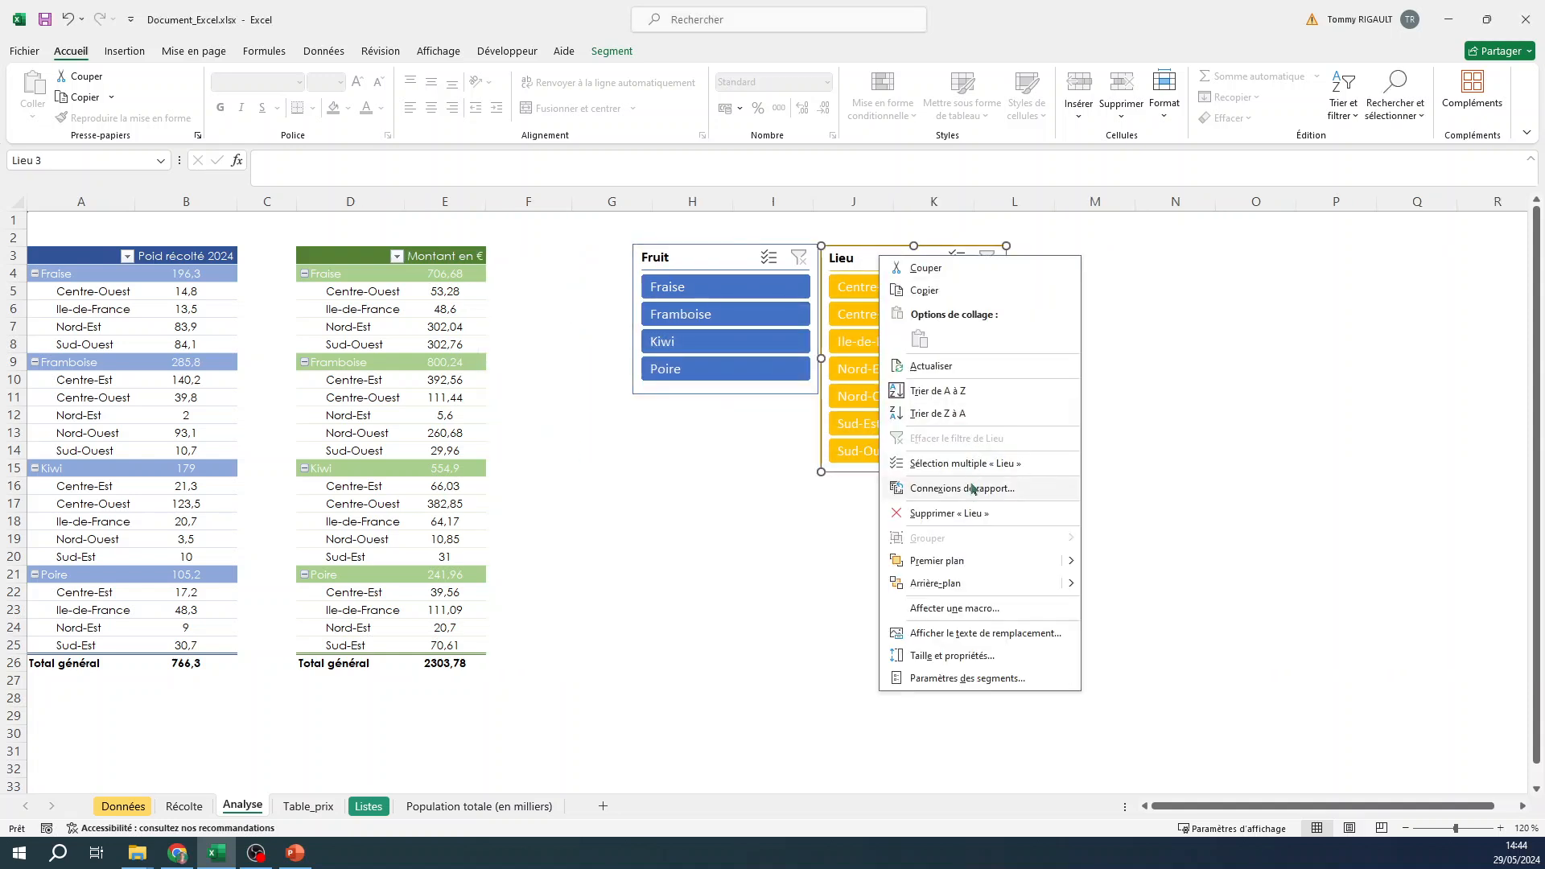
pyautogui.click(969, 486)
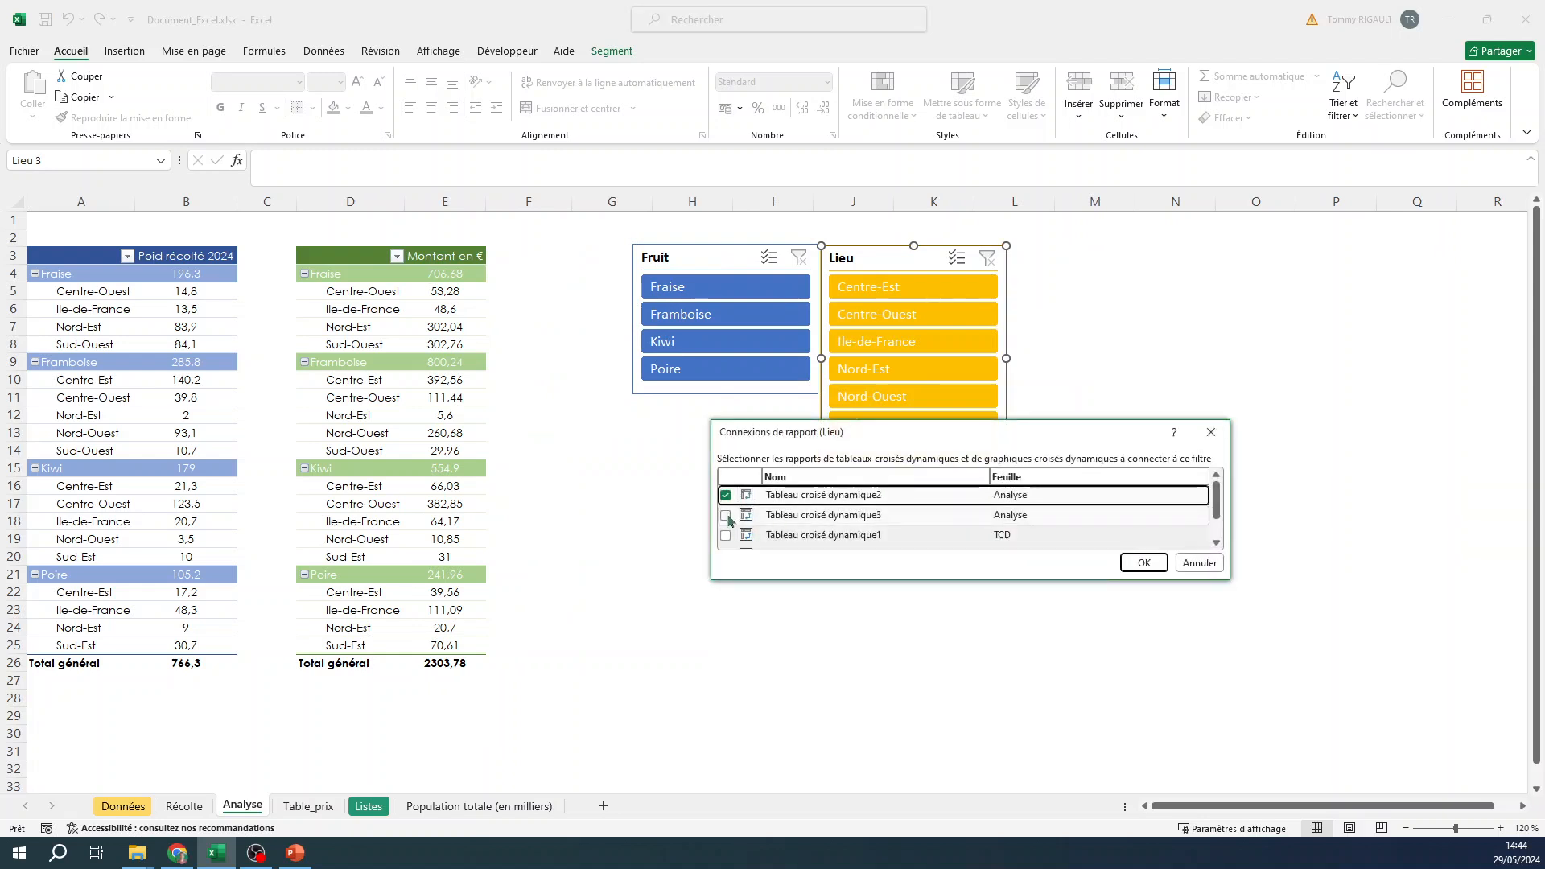
pyautogui.click(727, 515)
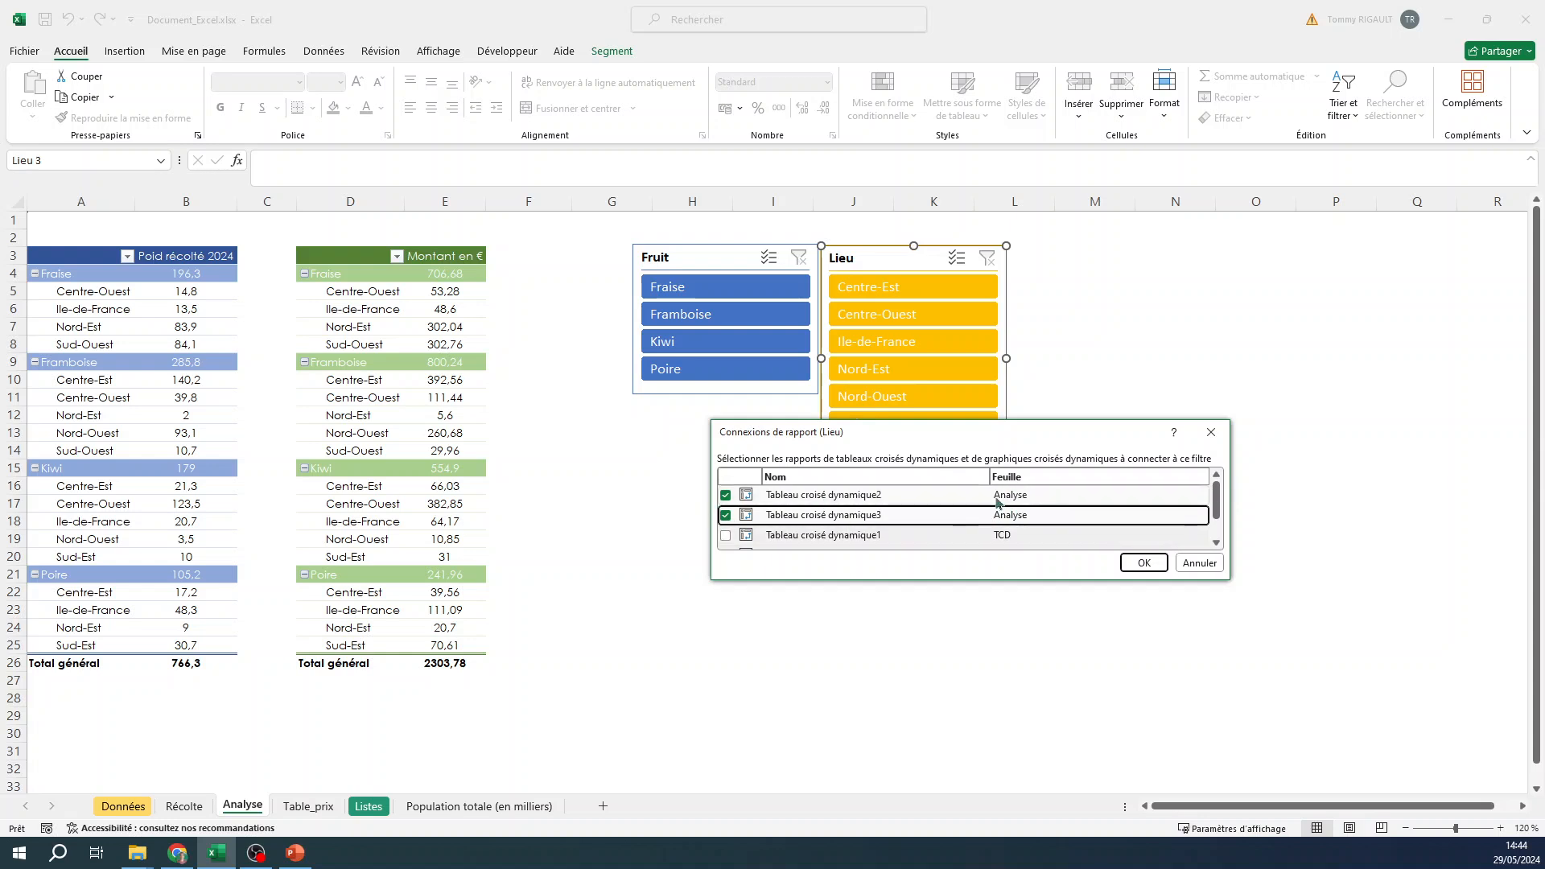
pyautogui.click(1143, 562)
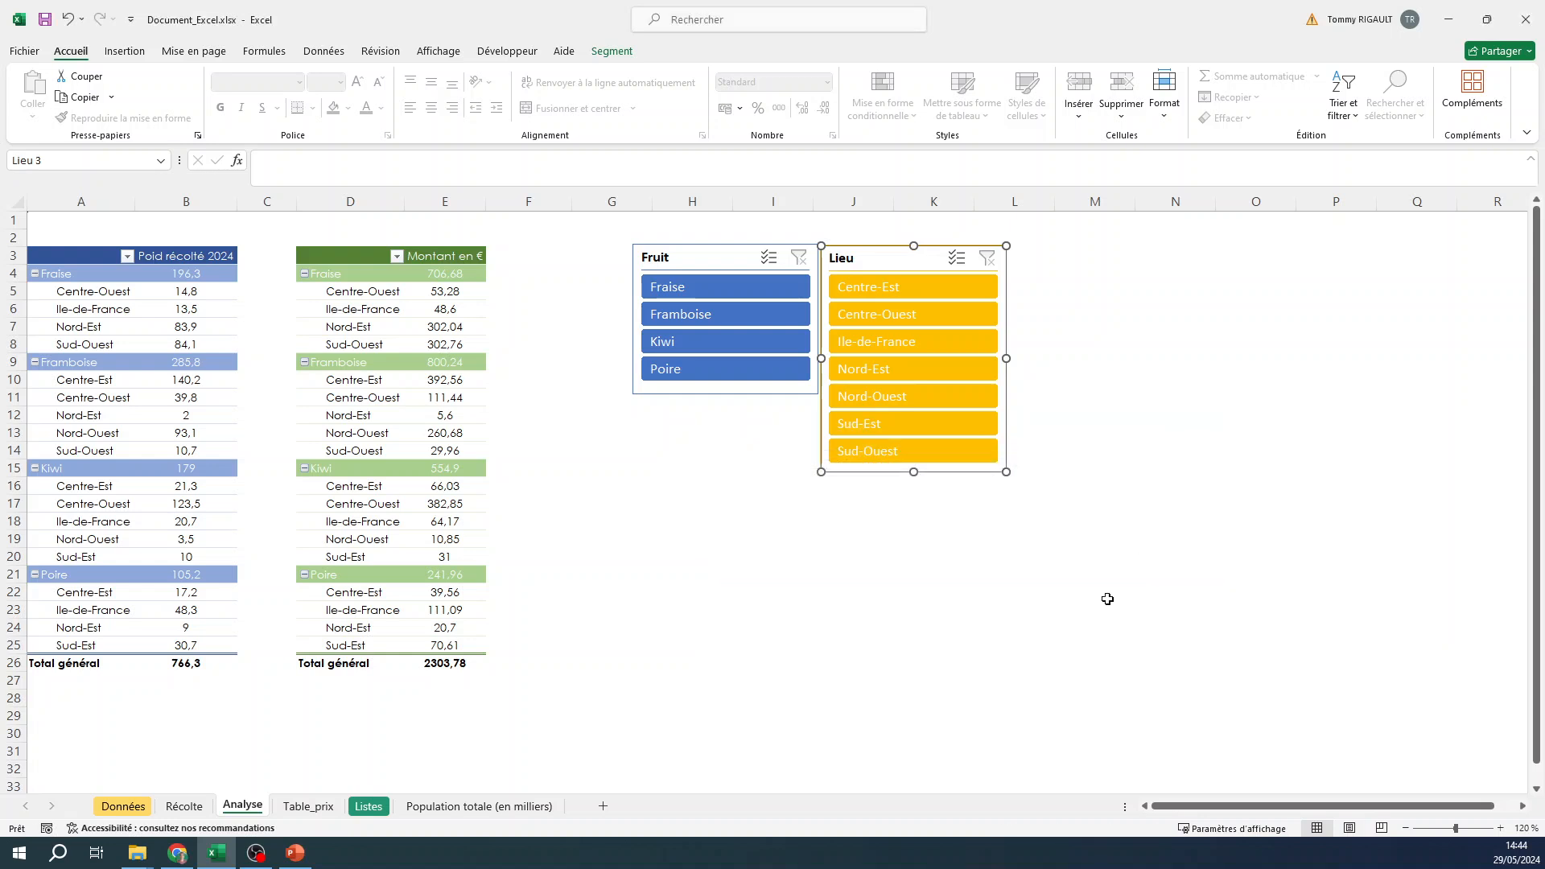
pyautogui.click(814, 525)
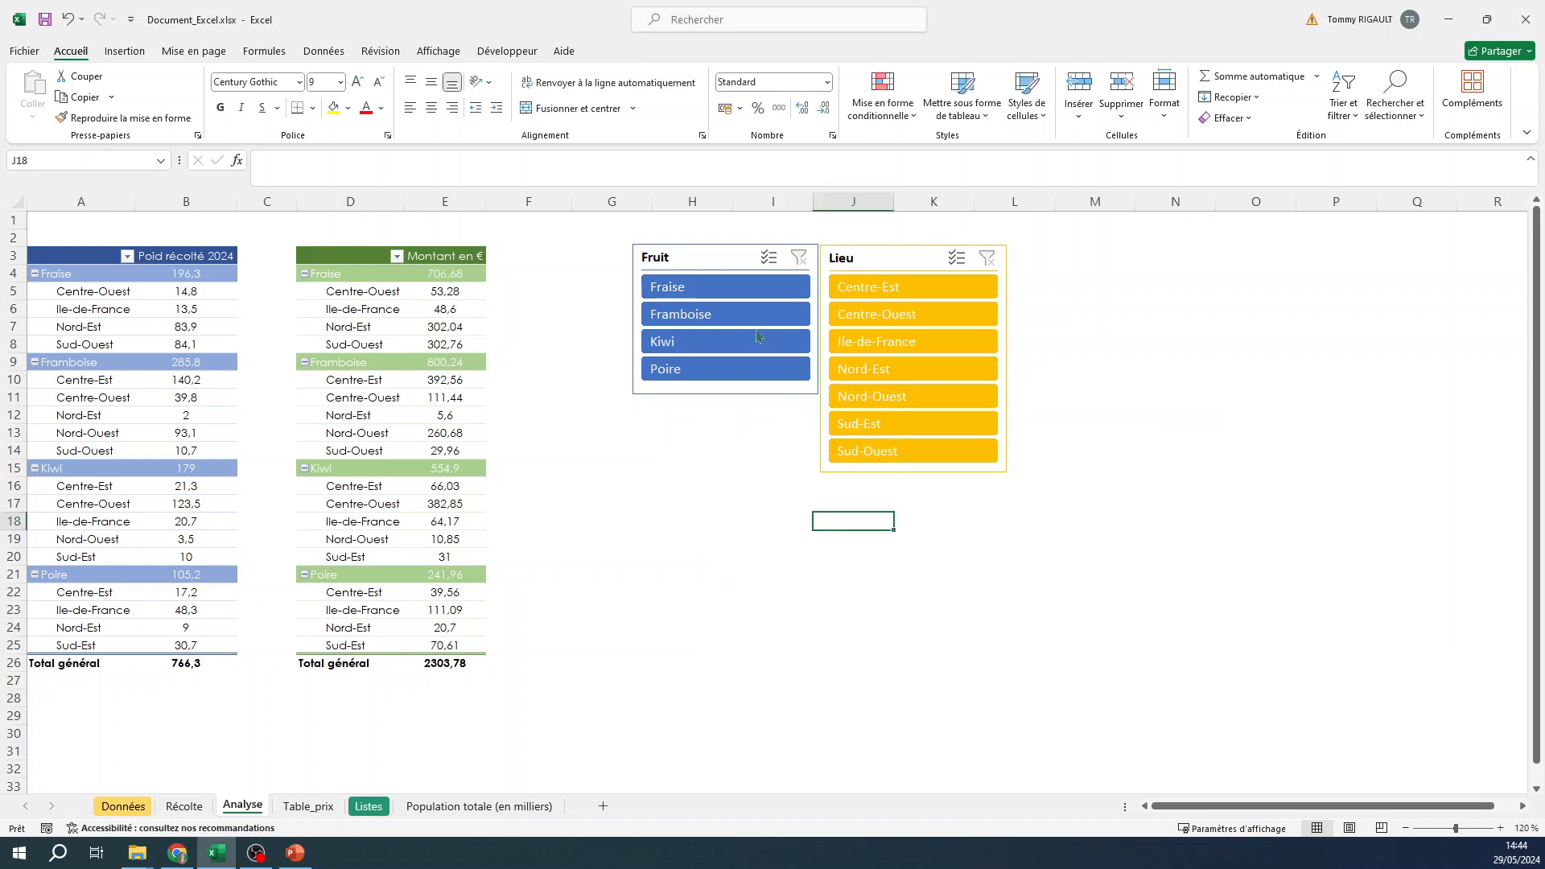
# Step: Filter both pivot tables by Fraise, Framboise, Kiwi and Poire in turn with the Fruit slicer, and clear the filter
pyautogui.click(711, 293)
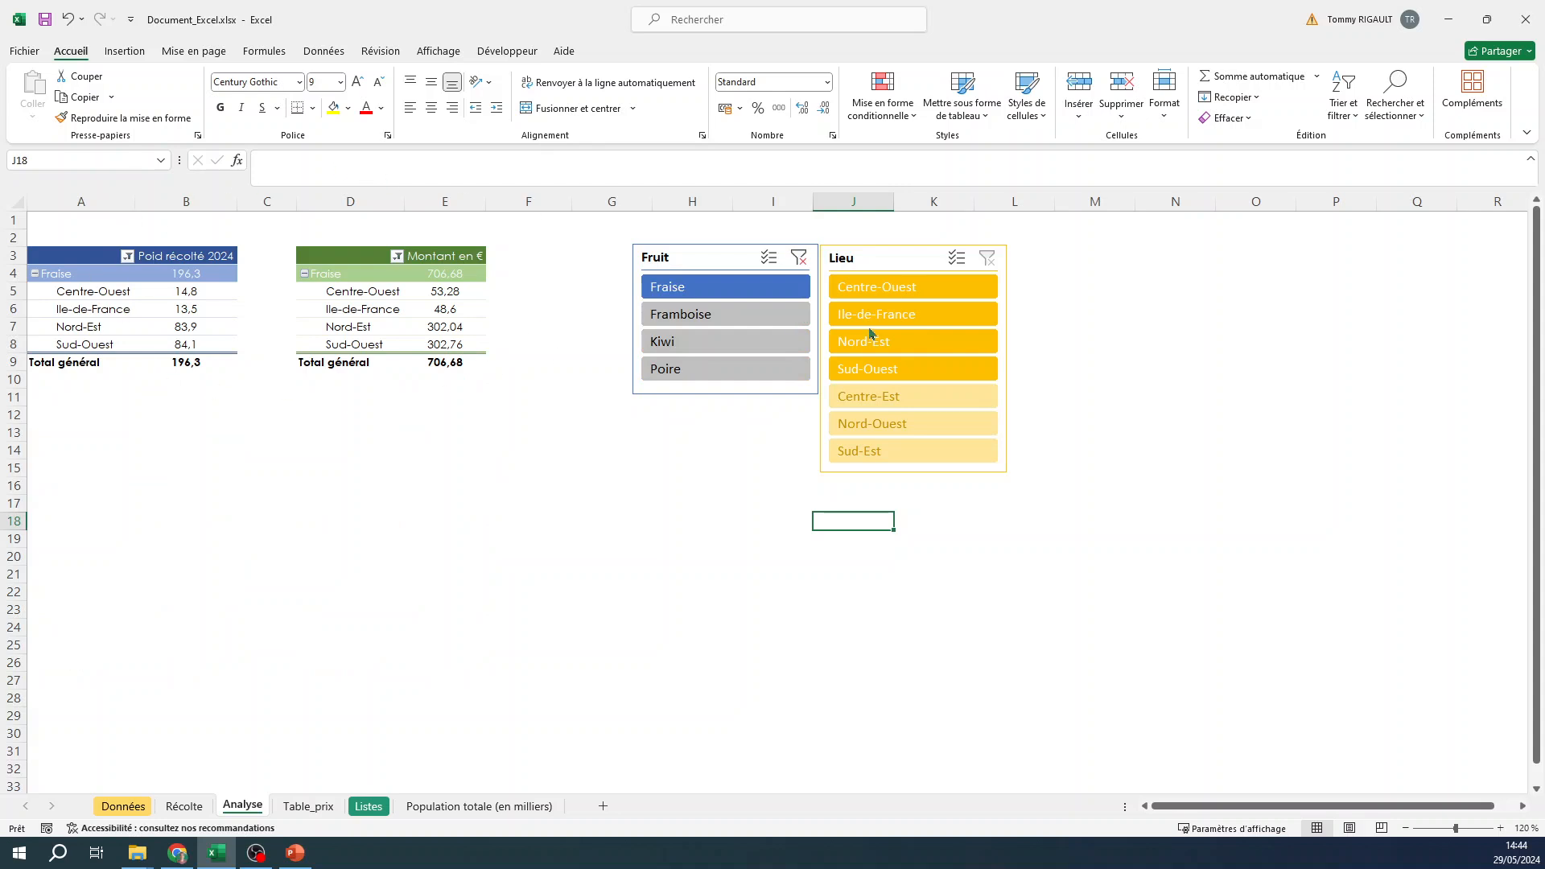
pyautogui.click(740, 318)
pyautogui.click(742, 346)
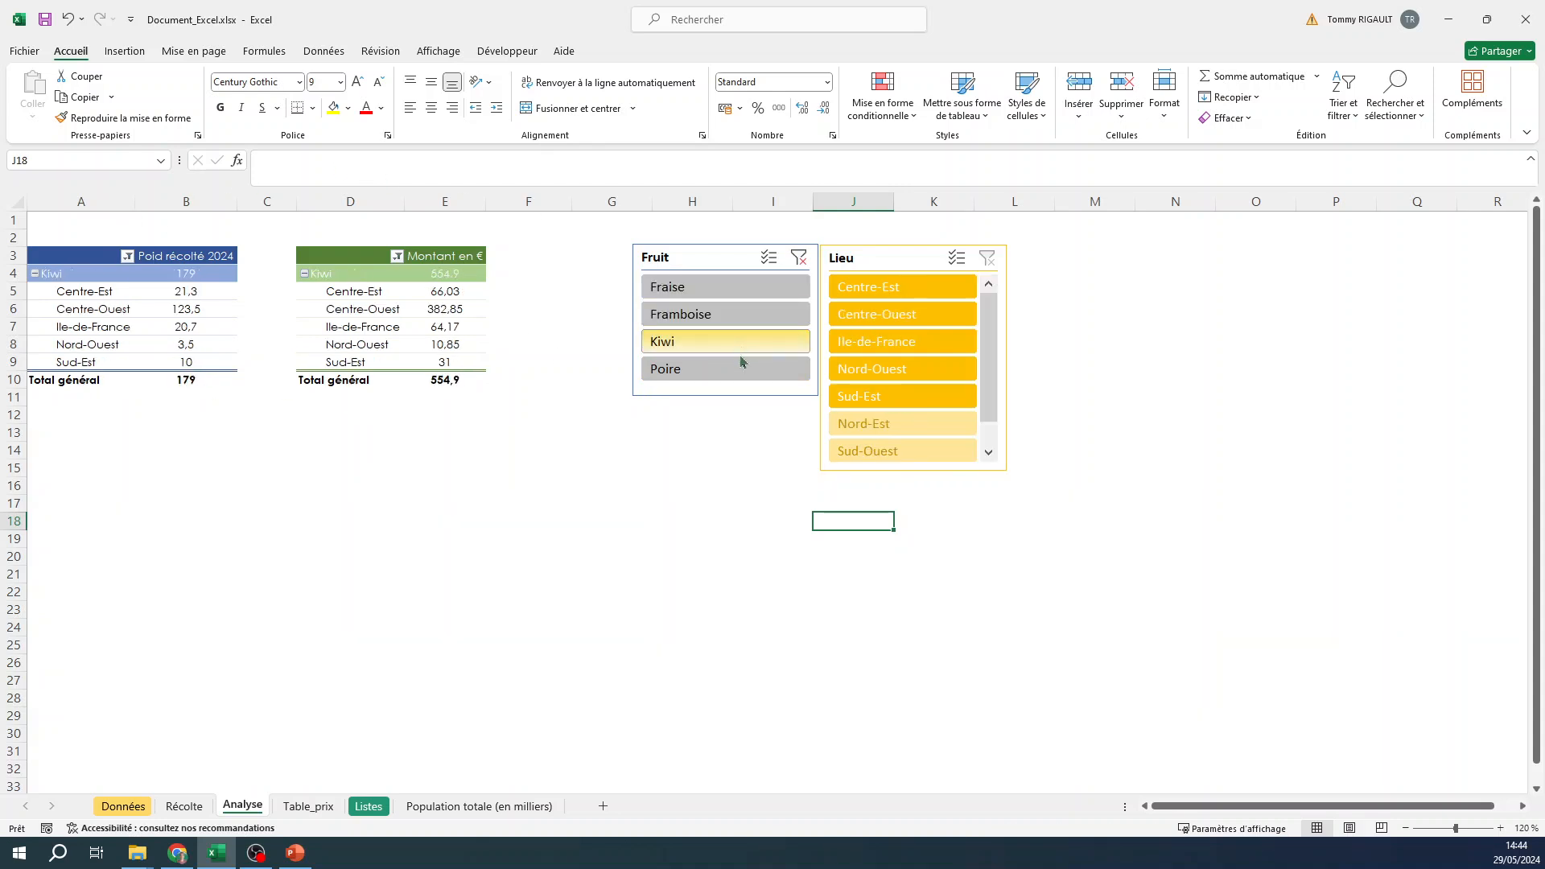
pyautogui.click(736, 373)
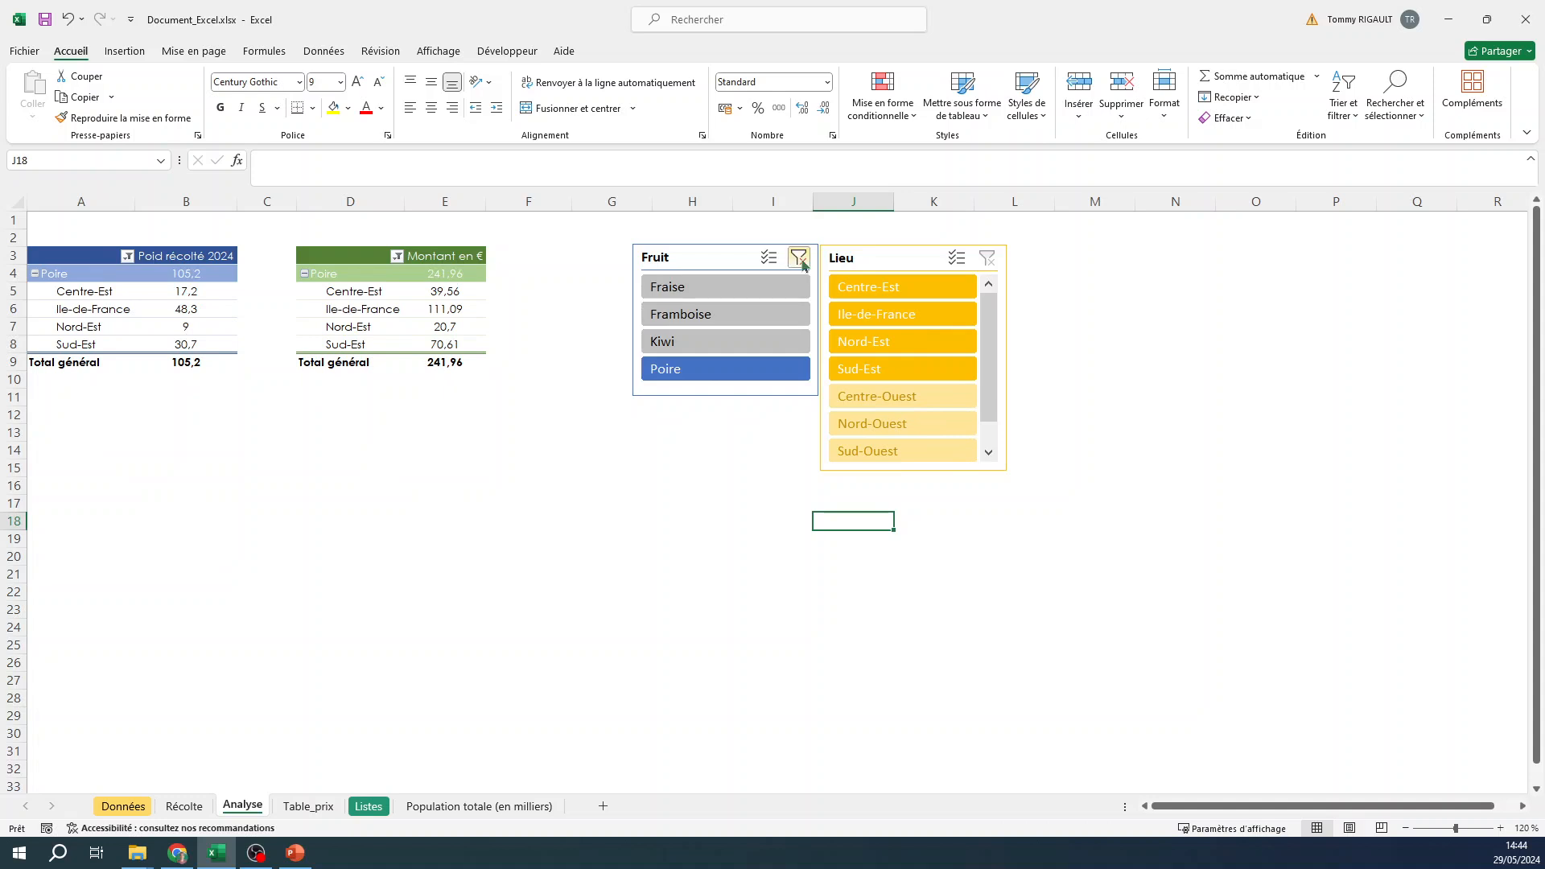
pyautogui.click(800, 261)
# Step: Test the Lieu slicer on Centre-Est and Nord-Est, combine Nord-Est with Framboise in the Fruit slicer, and clear both filters
pyautogui.click(936, 293)
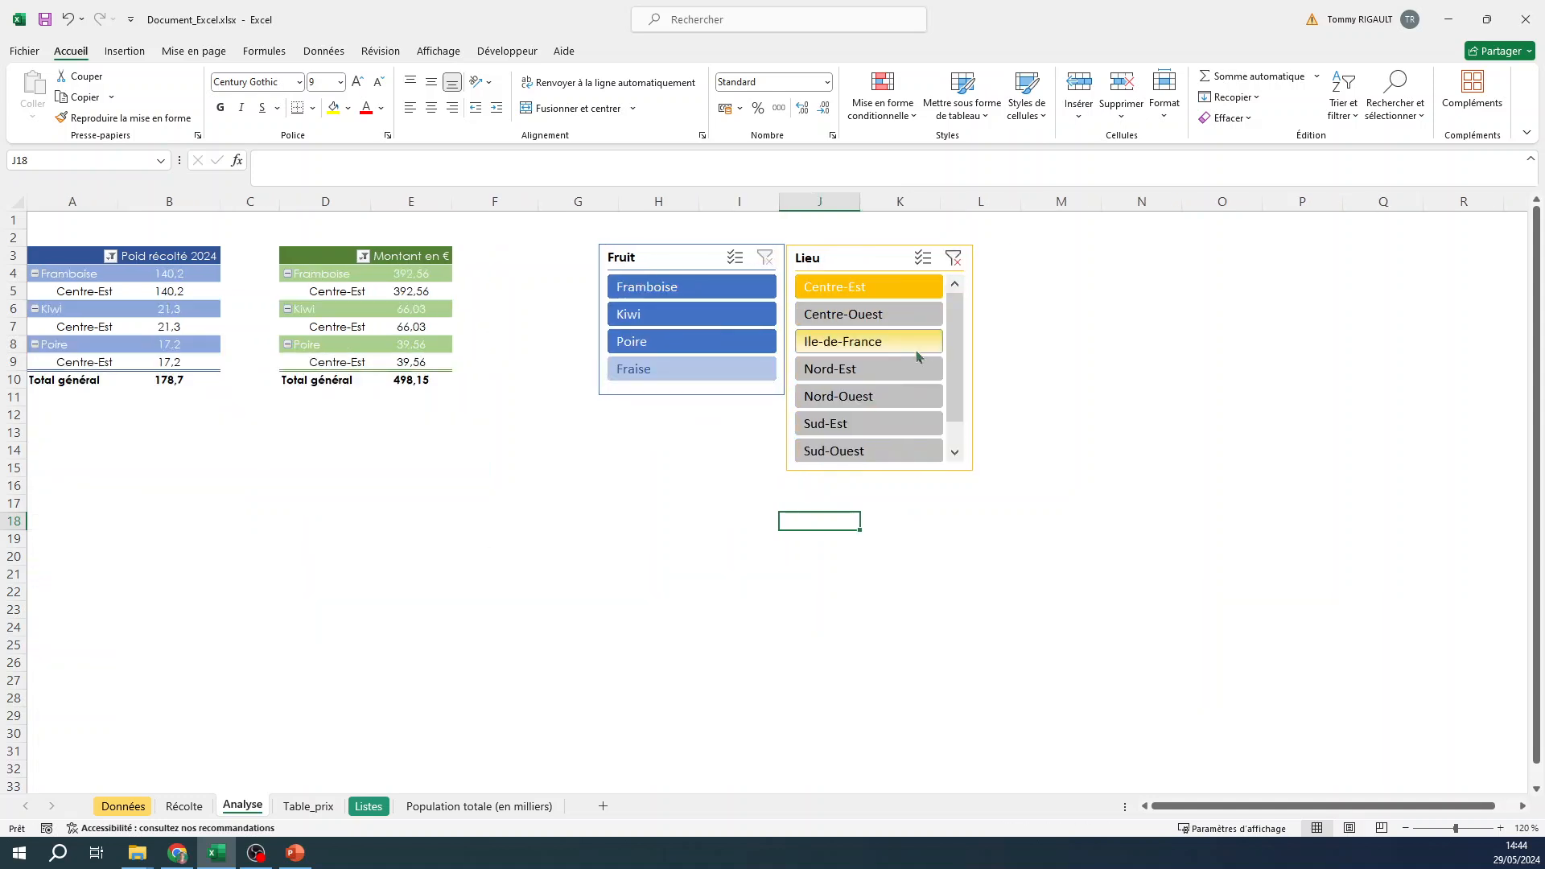
pyautogui.click(865, 368)
pyautogui.click(676, 320)
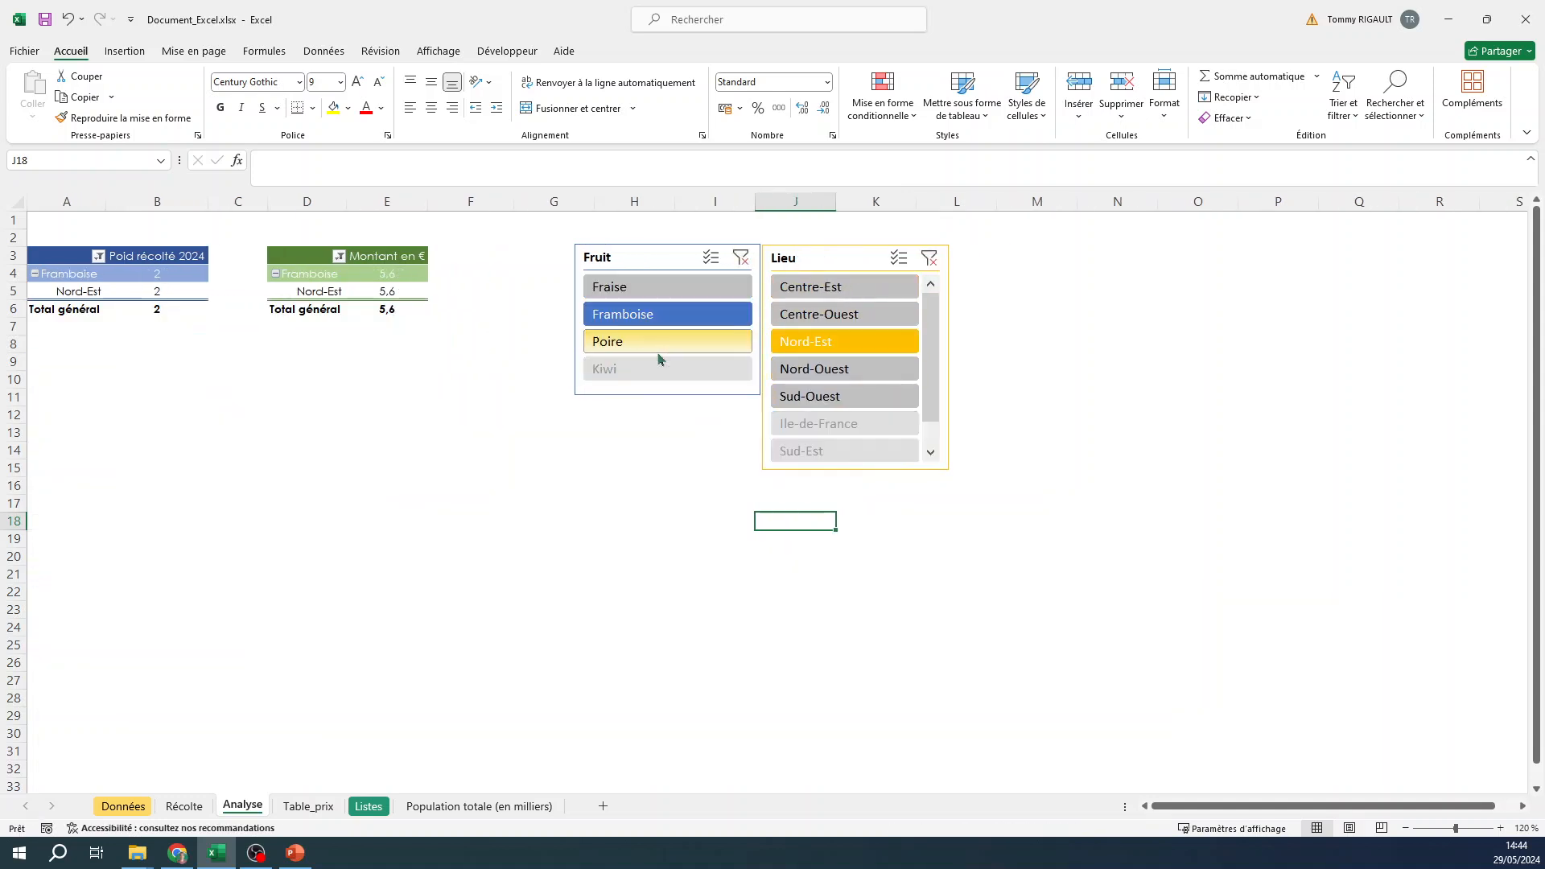
pyautogui.click(744, 264)
pyautogui.click(930, 259)
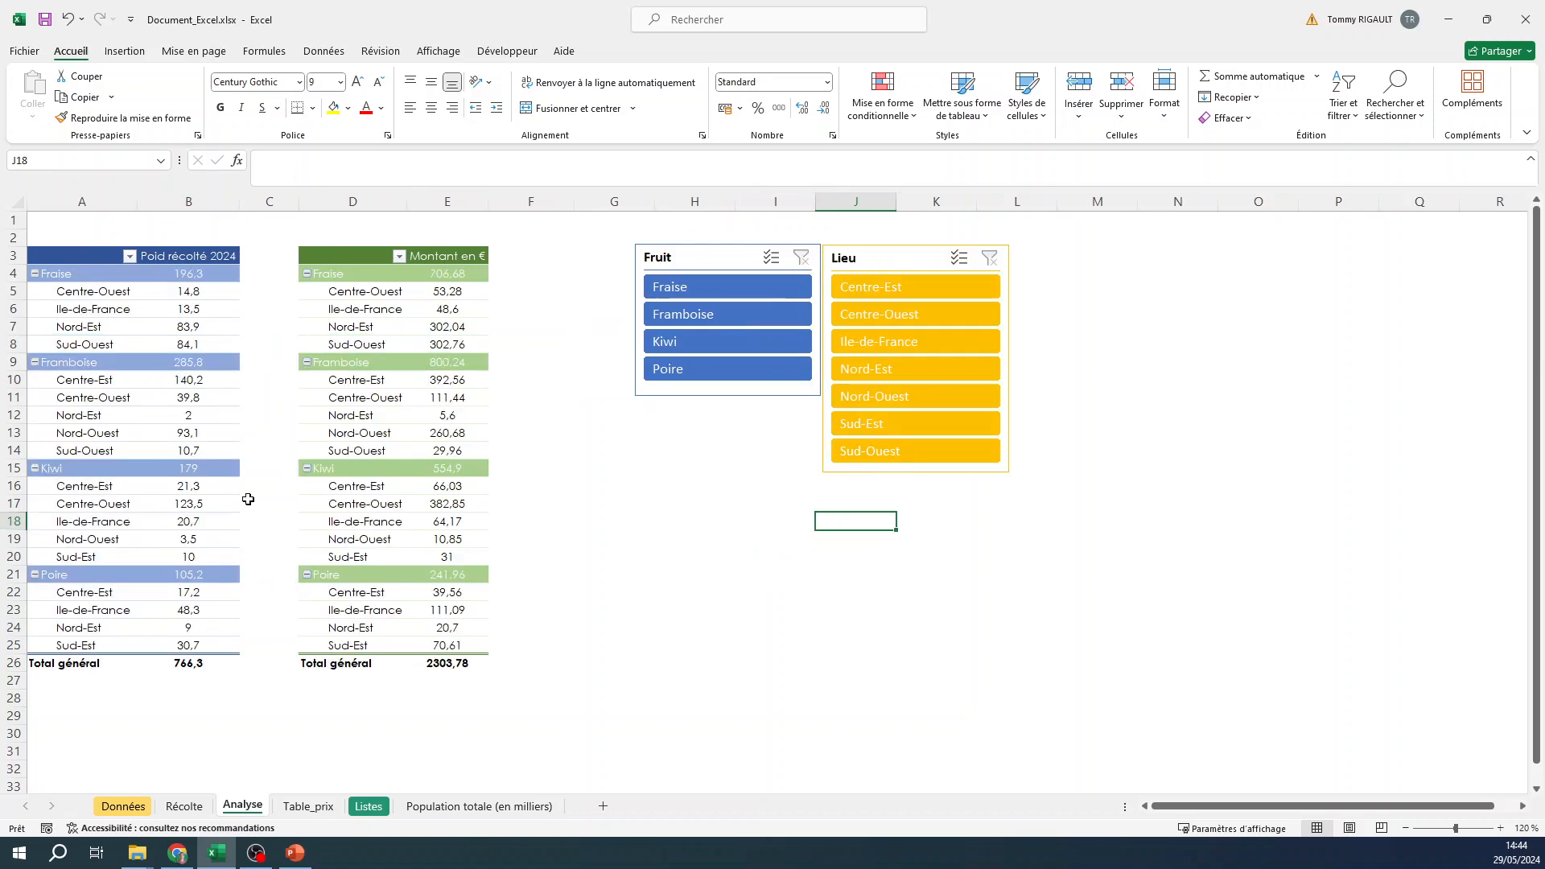
# Step: Rename the green pivot table's value header to "Montant en € 2024" and refit its column by filtering on Centre-Est and clearing that filter
pyautogui.click(451, 256)
pyautogui.click(338, 164)
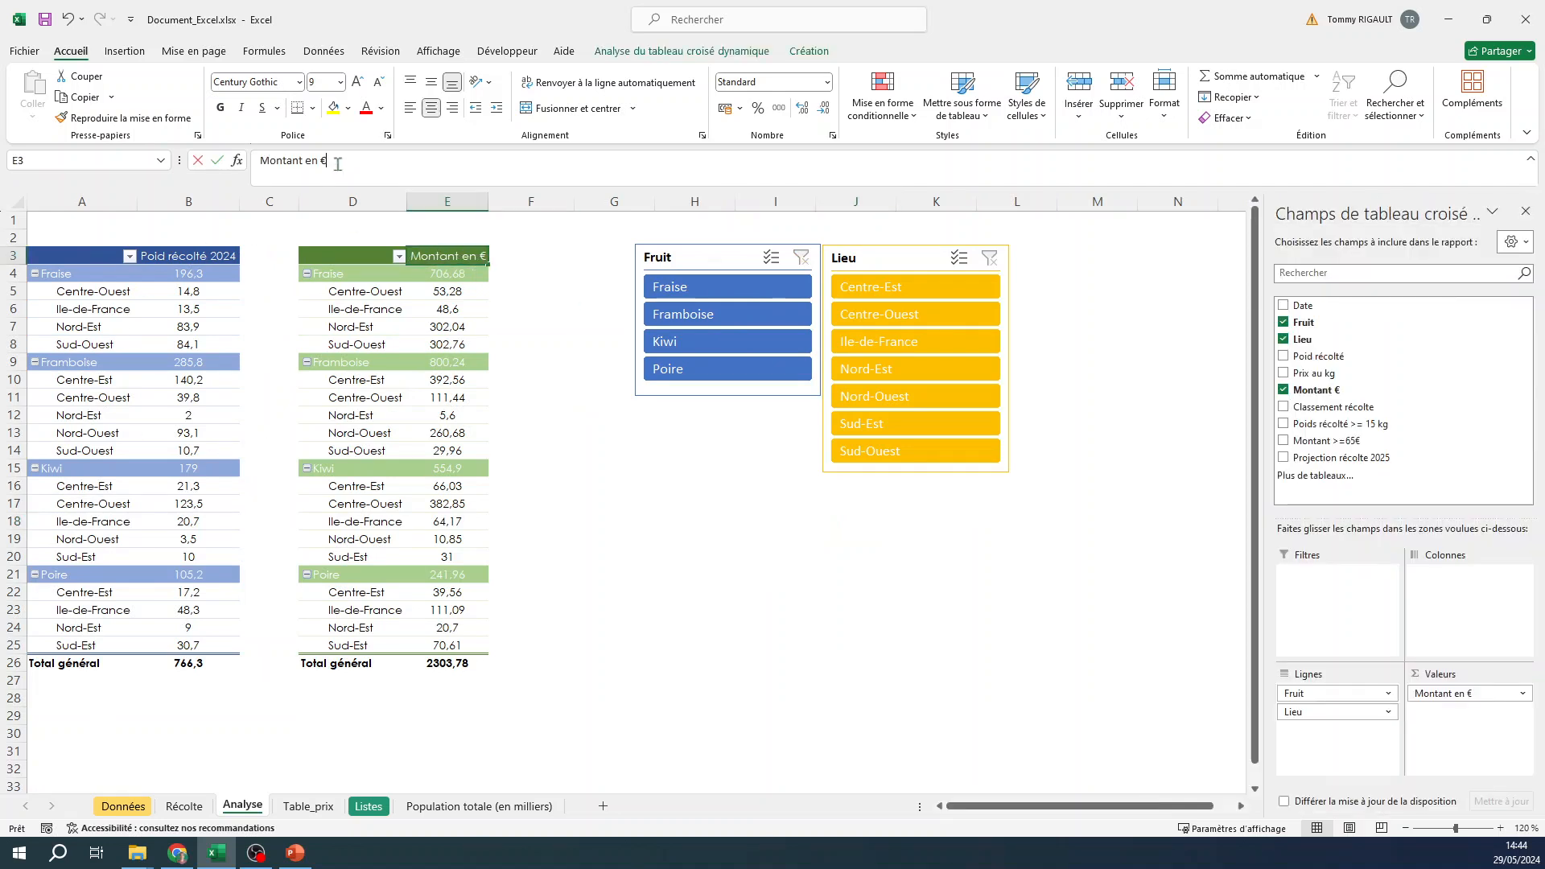
pyautogui.write('2024')
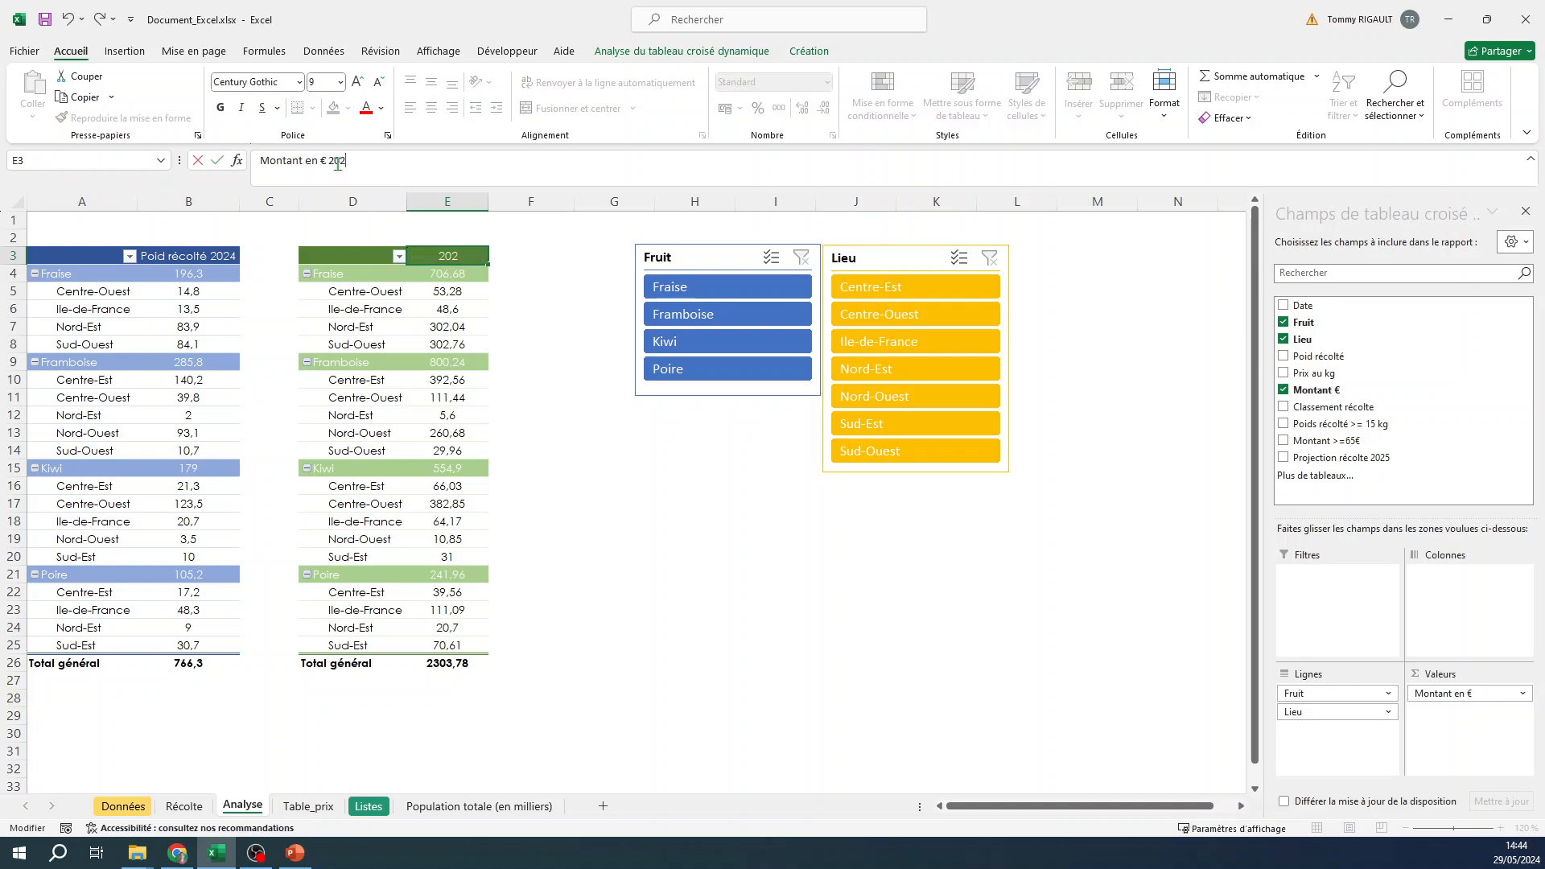
pyautogui.press('Return')
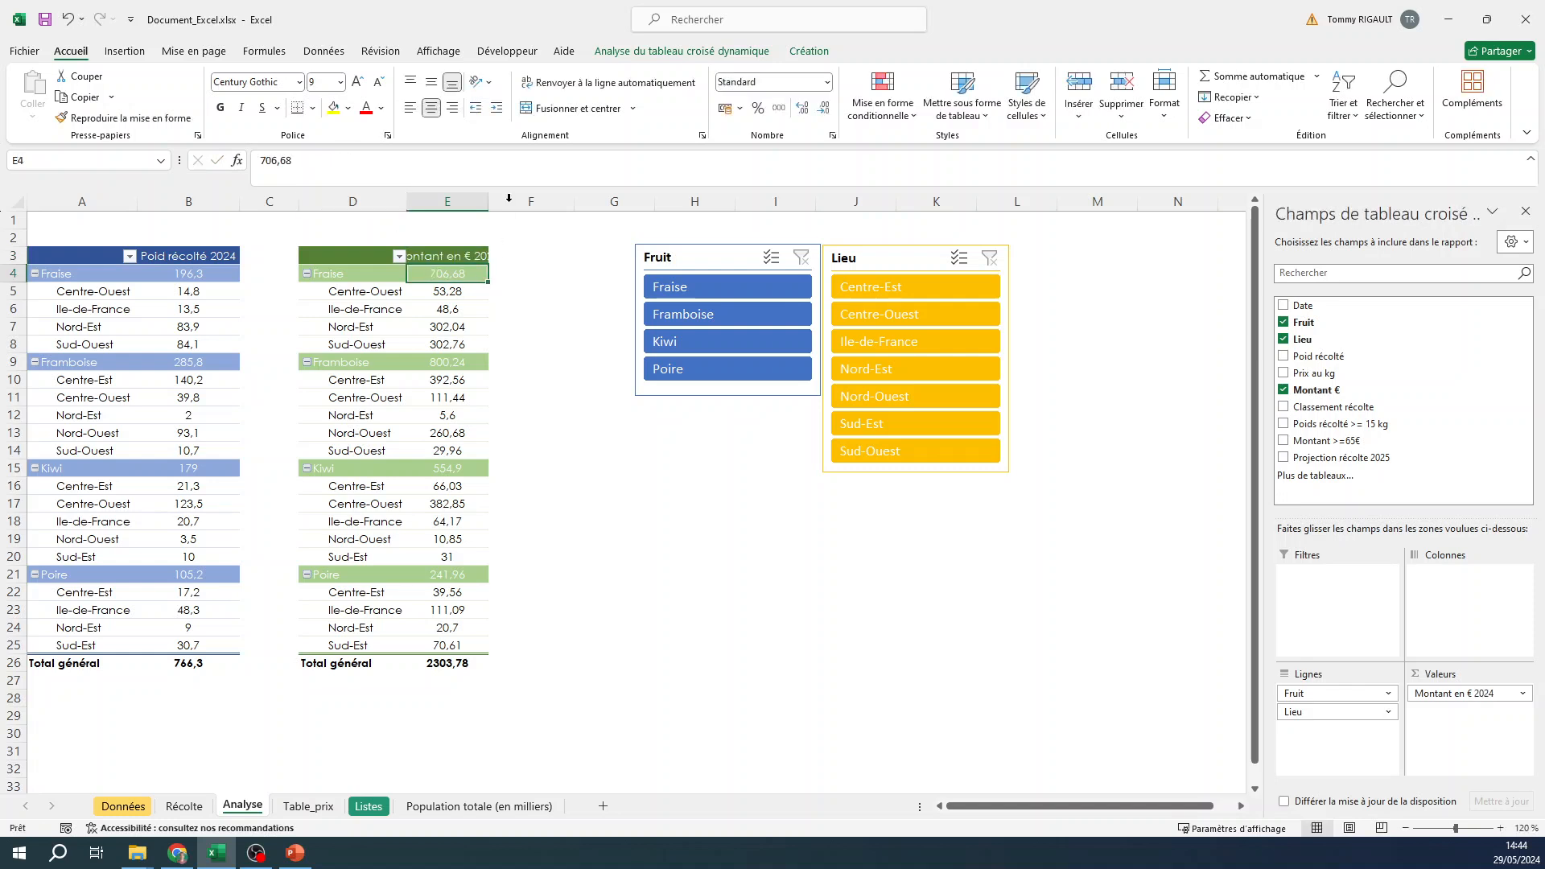
pyautogui.click(872, 298)
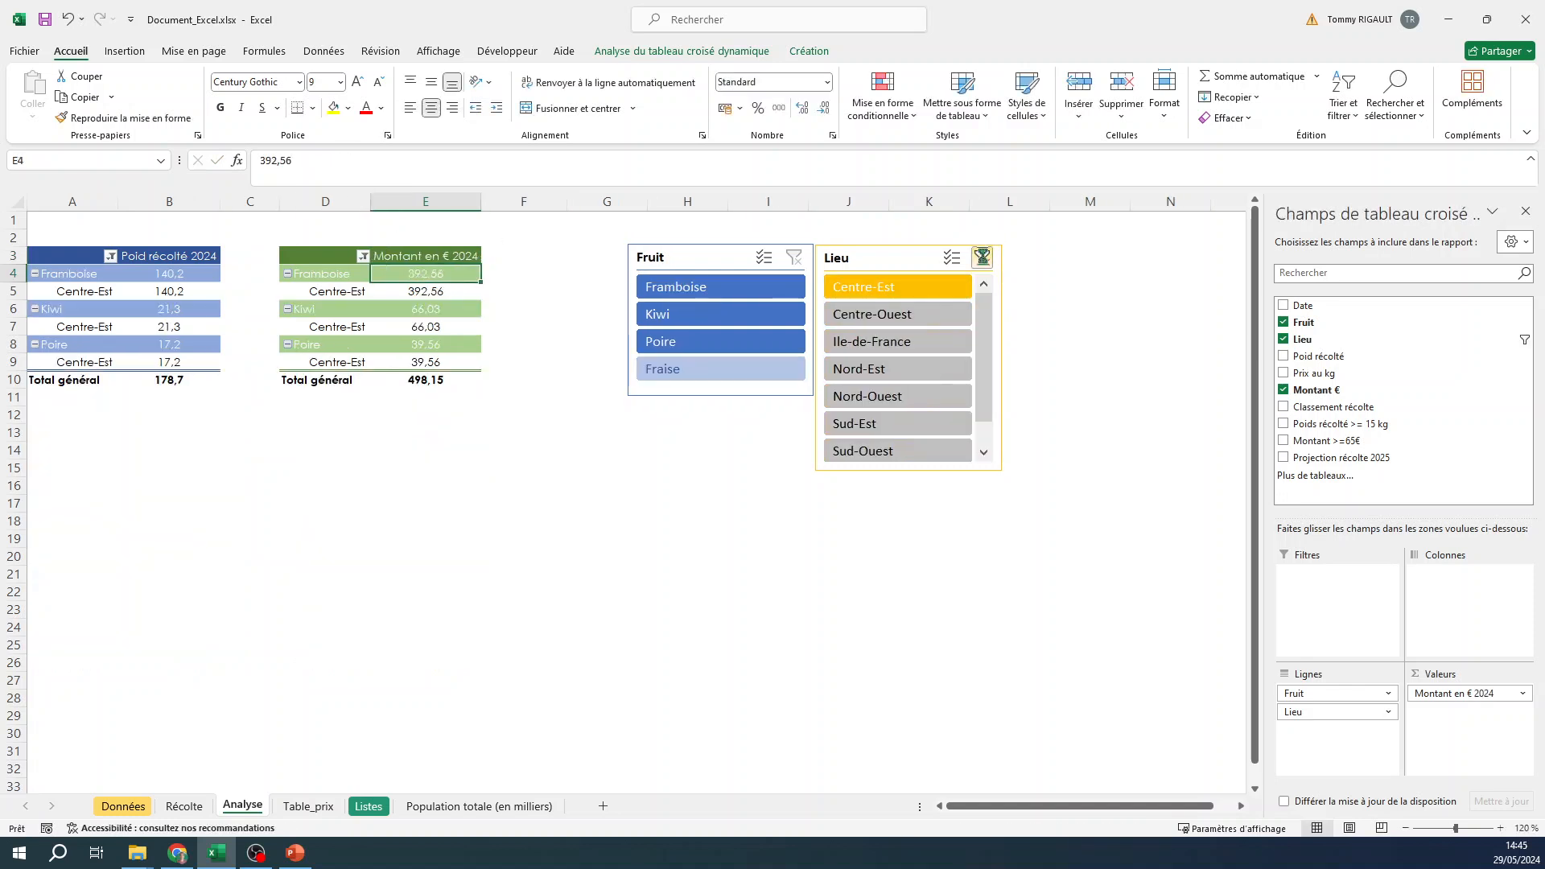
pyautogui.click(981, 258)
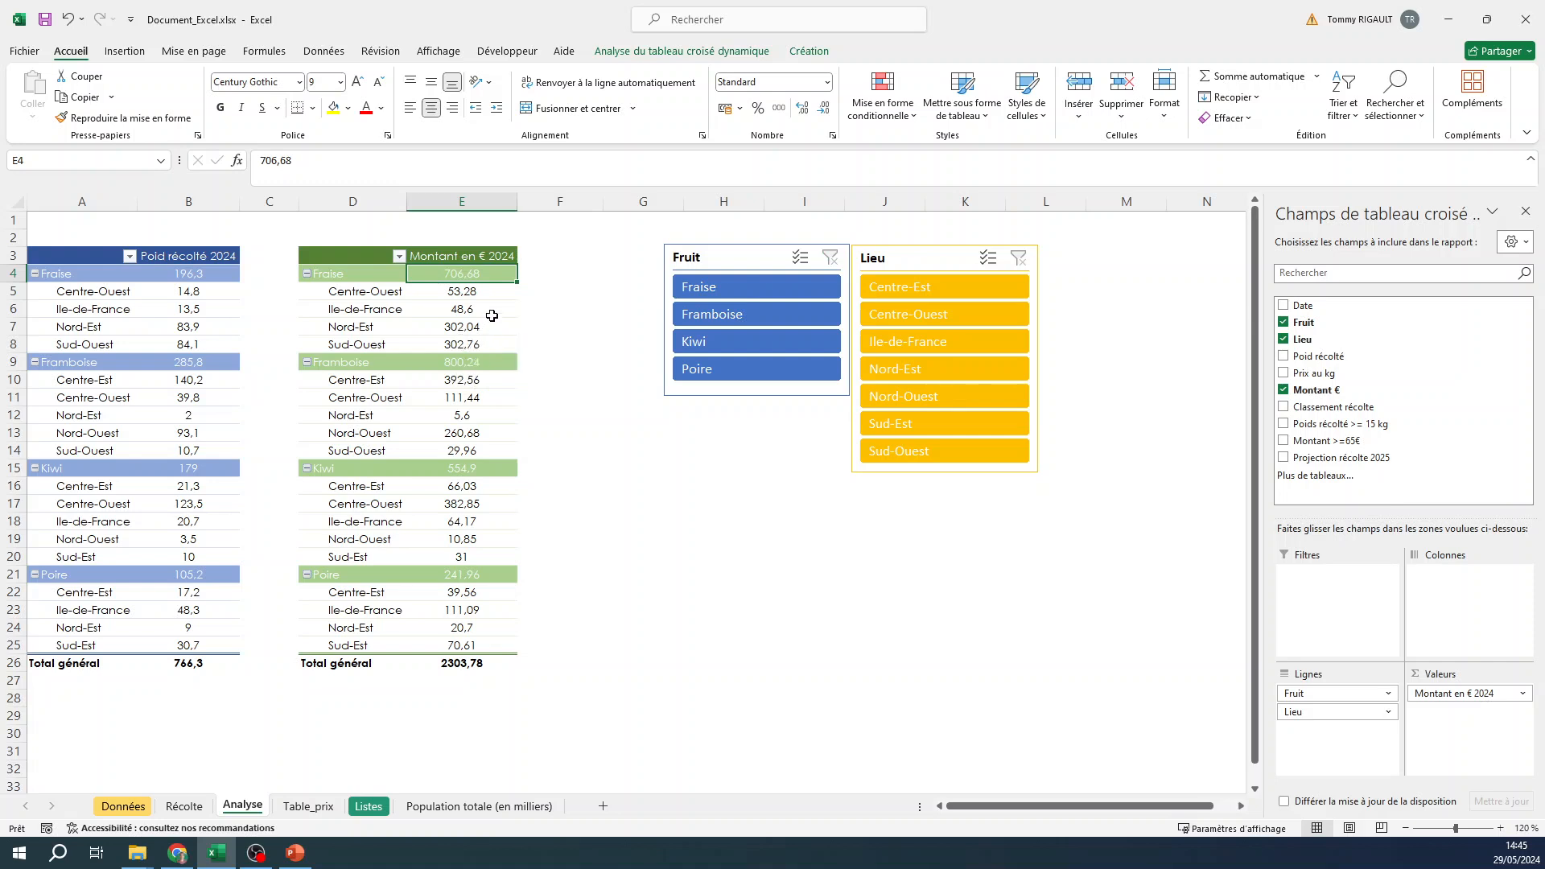
# Step: Insert a timeline on the Date field for the green pivot table and move it below the Fruit and Lieu slicers
pyautogui.click(690, 50)
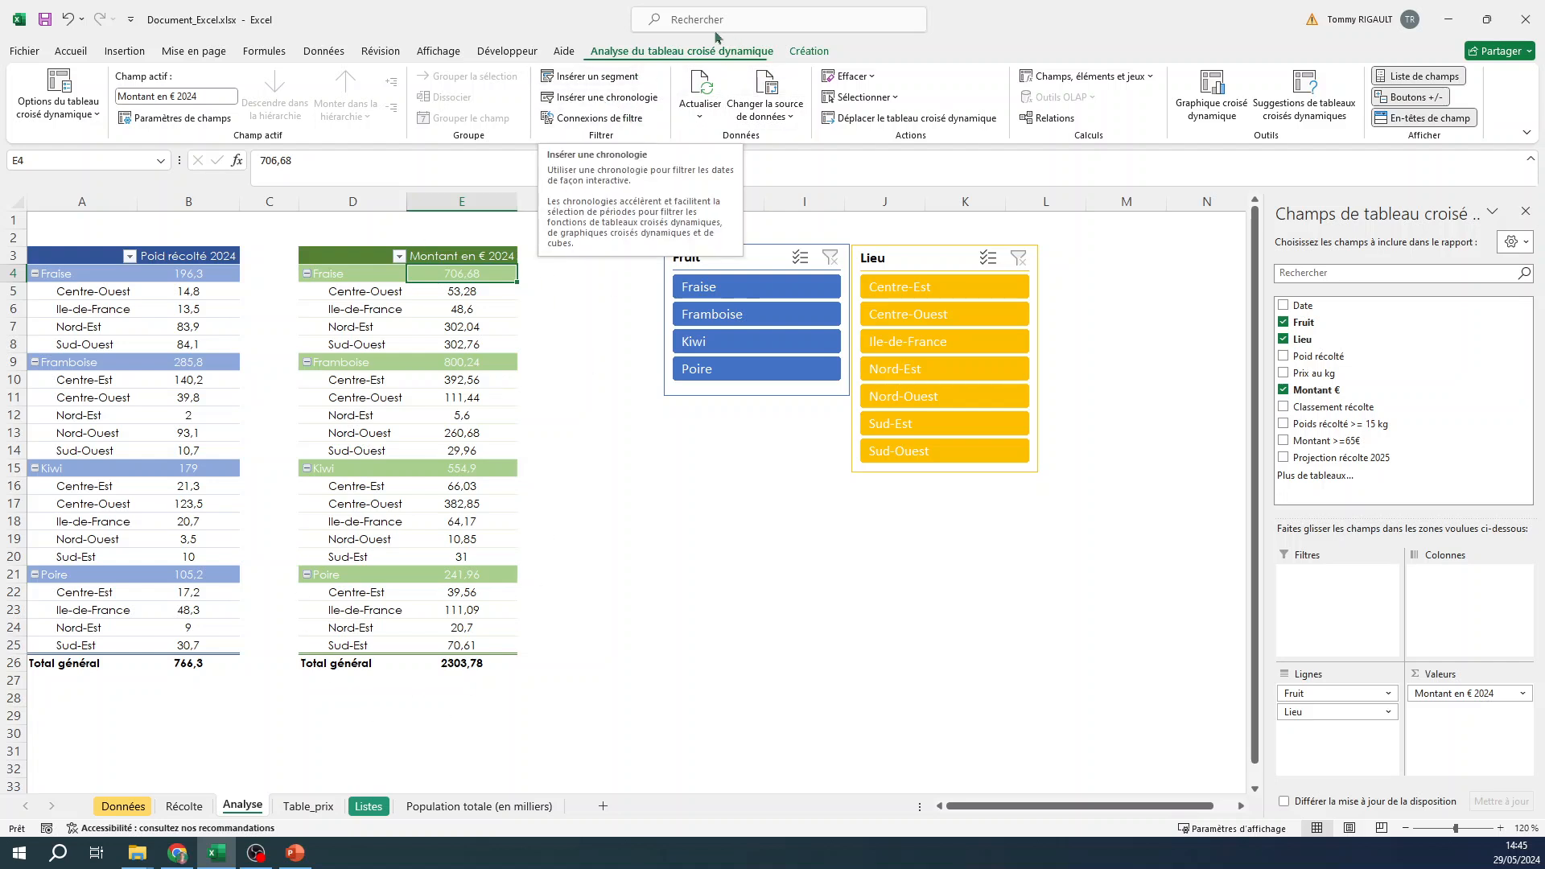
pyautogui.click(600, 103)
pyautogui.click(915, 434)
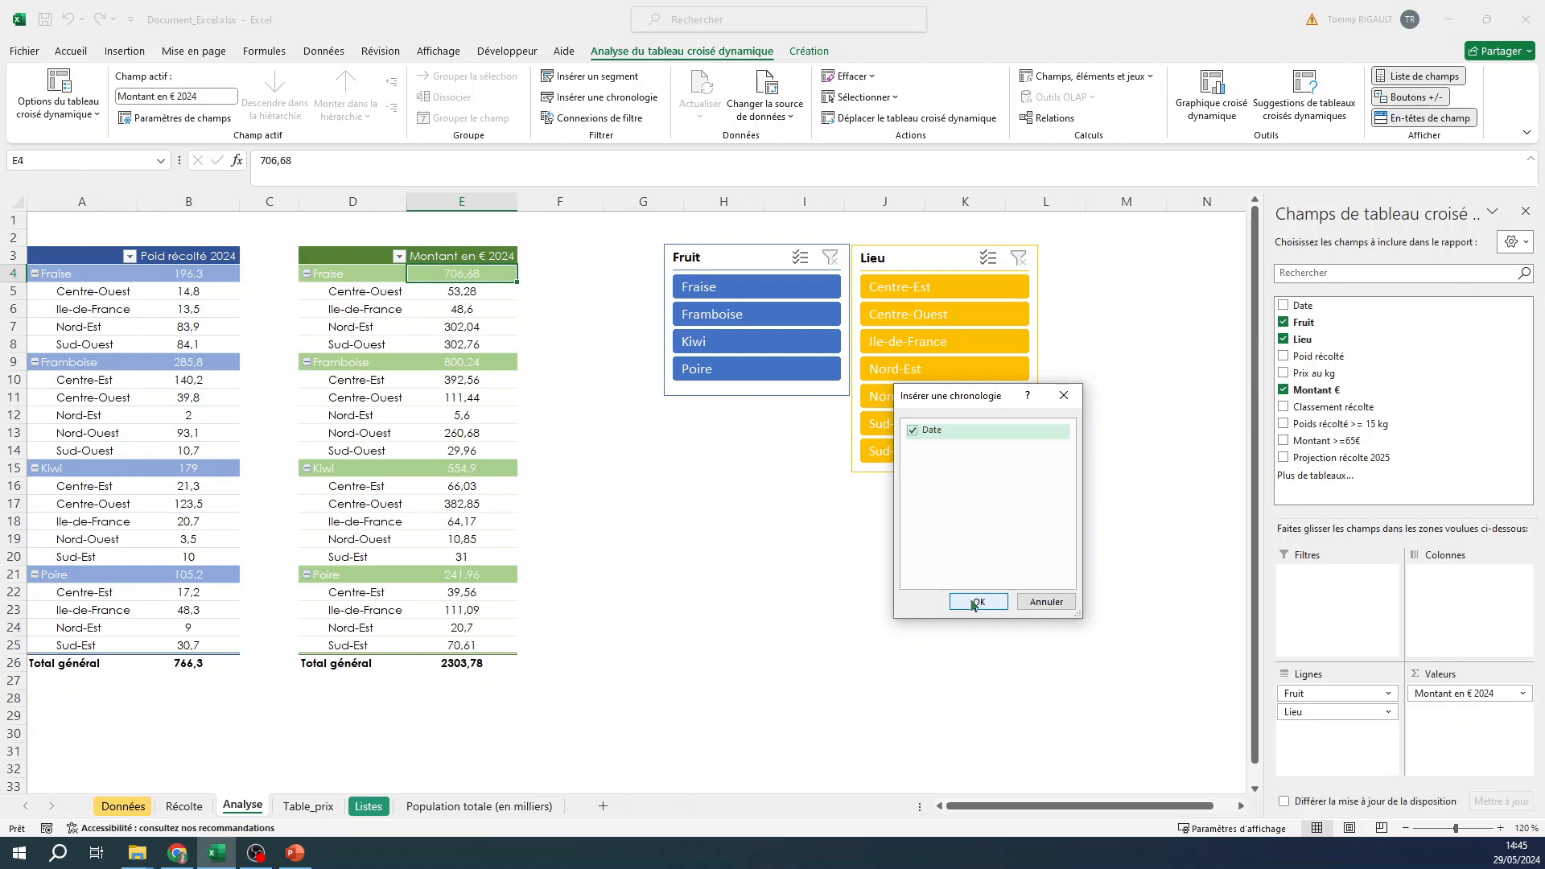
pyautogui.click(976, 602)
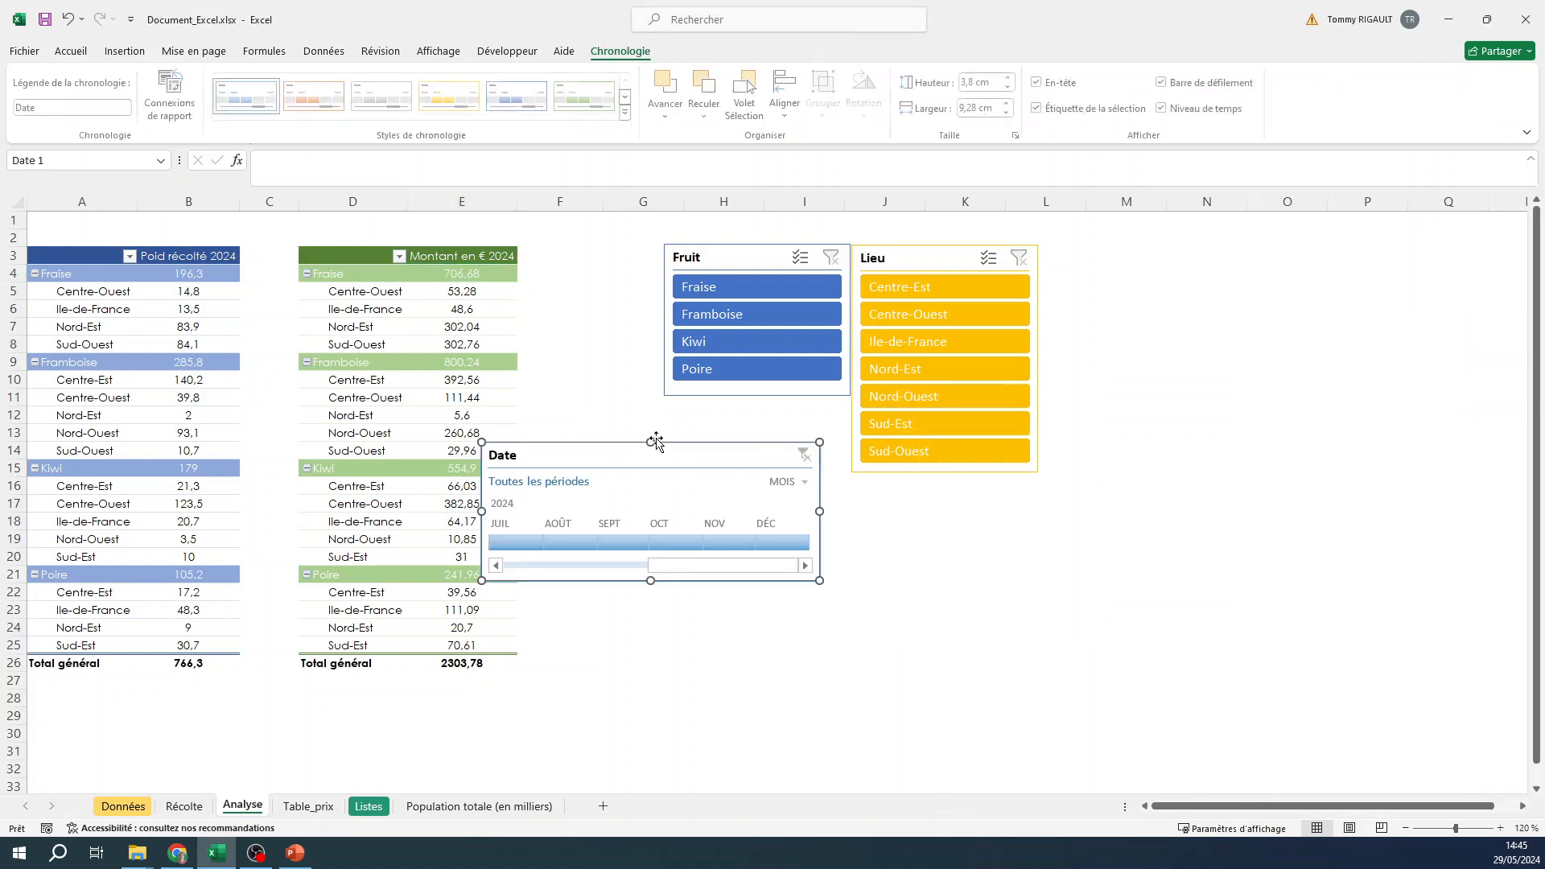
pyautogui.moveTo(635, 450); pyautogui.dragTo(810, 519)
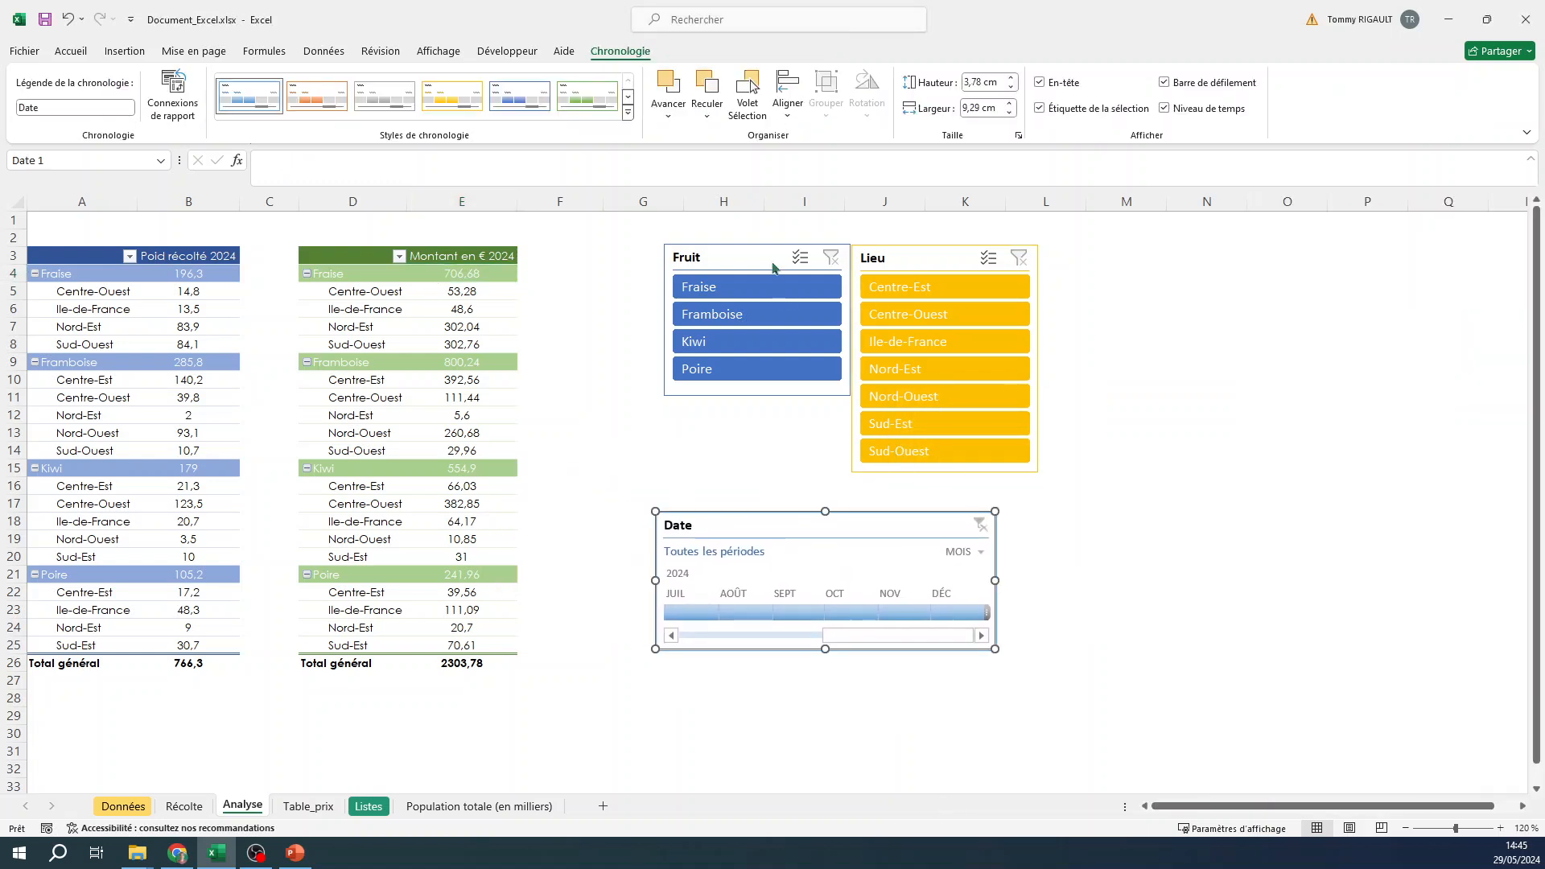
# Step: Shift the Fruit and Lieu slicers down together and place the Date timeline directly above them
pyautogui.click(746, 250)
pyautogui.keyDown('ctrl'); pyautogui.click(885, 258); pyautogui.keyUp('ctrl')
pyautogui.moveTo(885, 258); pyautogui.dragTo(880, 376)
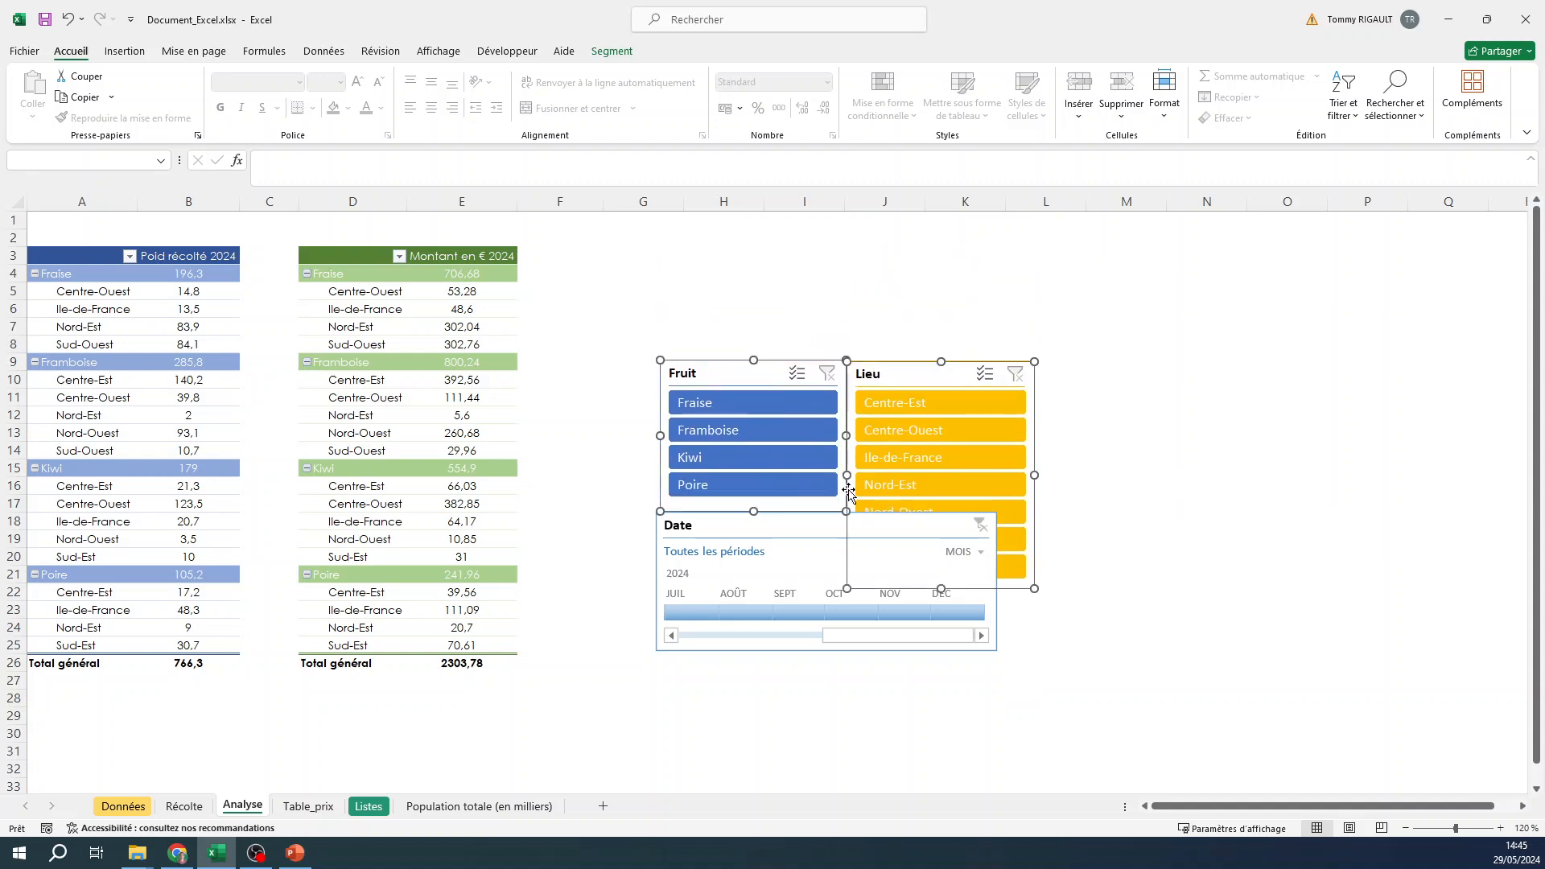
pyautogui.moveTo(815, 527); pyautogui.dragTo(820, 230)
# Step: Widen the Date timeline to about 13 cm and apply the orange timeline style
pyautogui.moveTo(999, 281); pyautogui.dragTo(1137, 283)
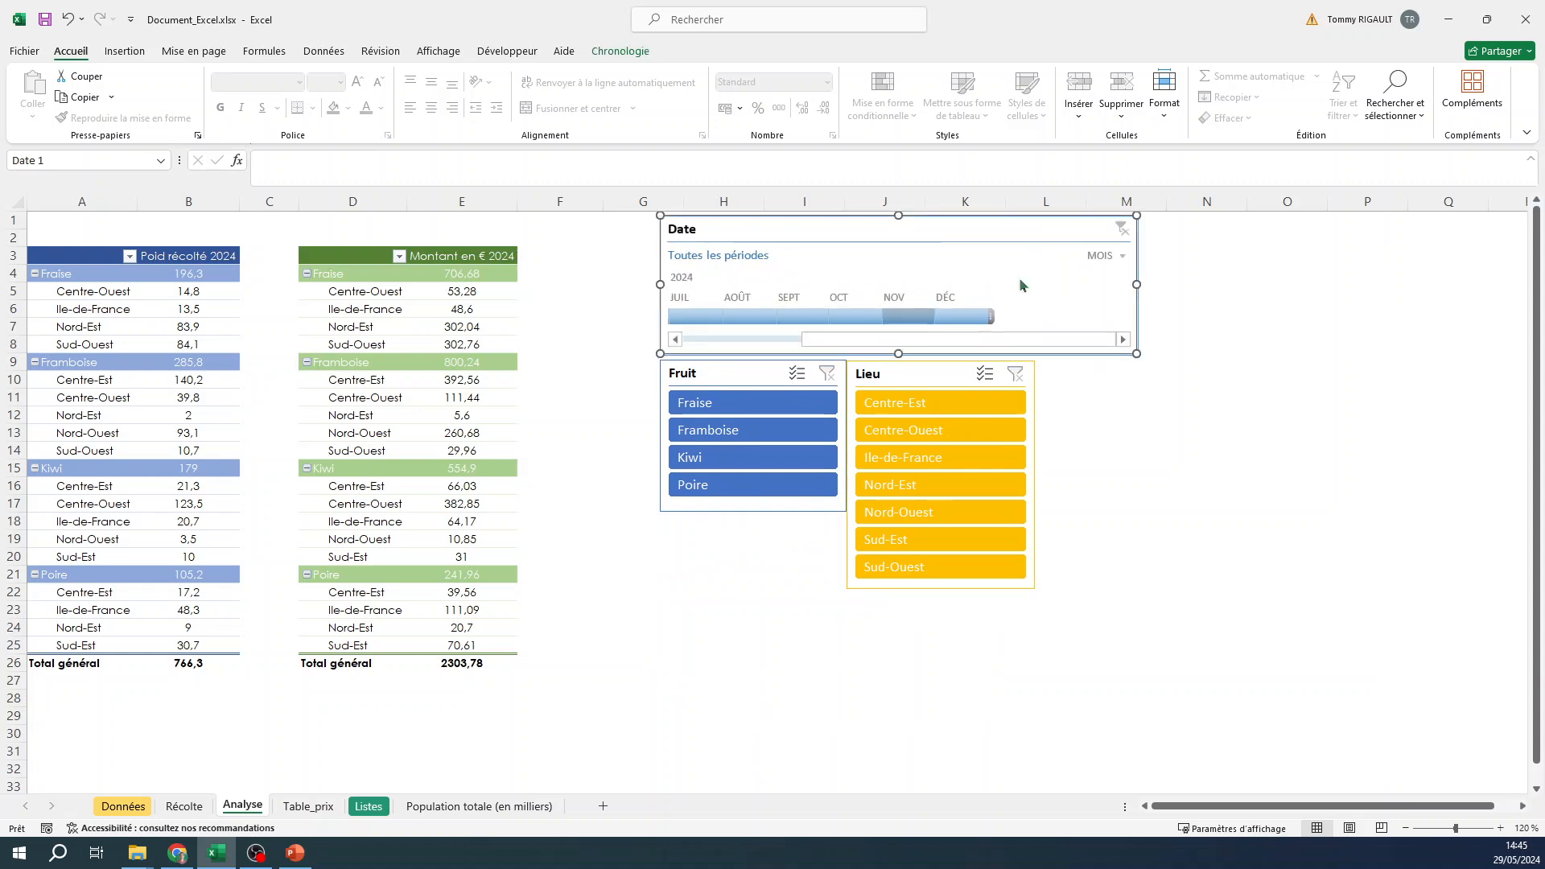
pyautogui.click(619, 51)
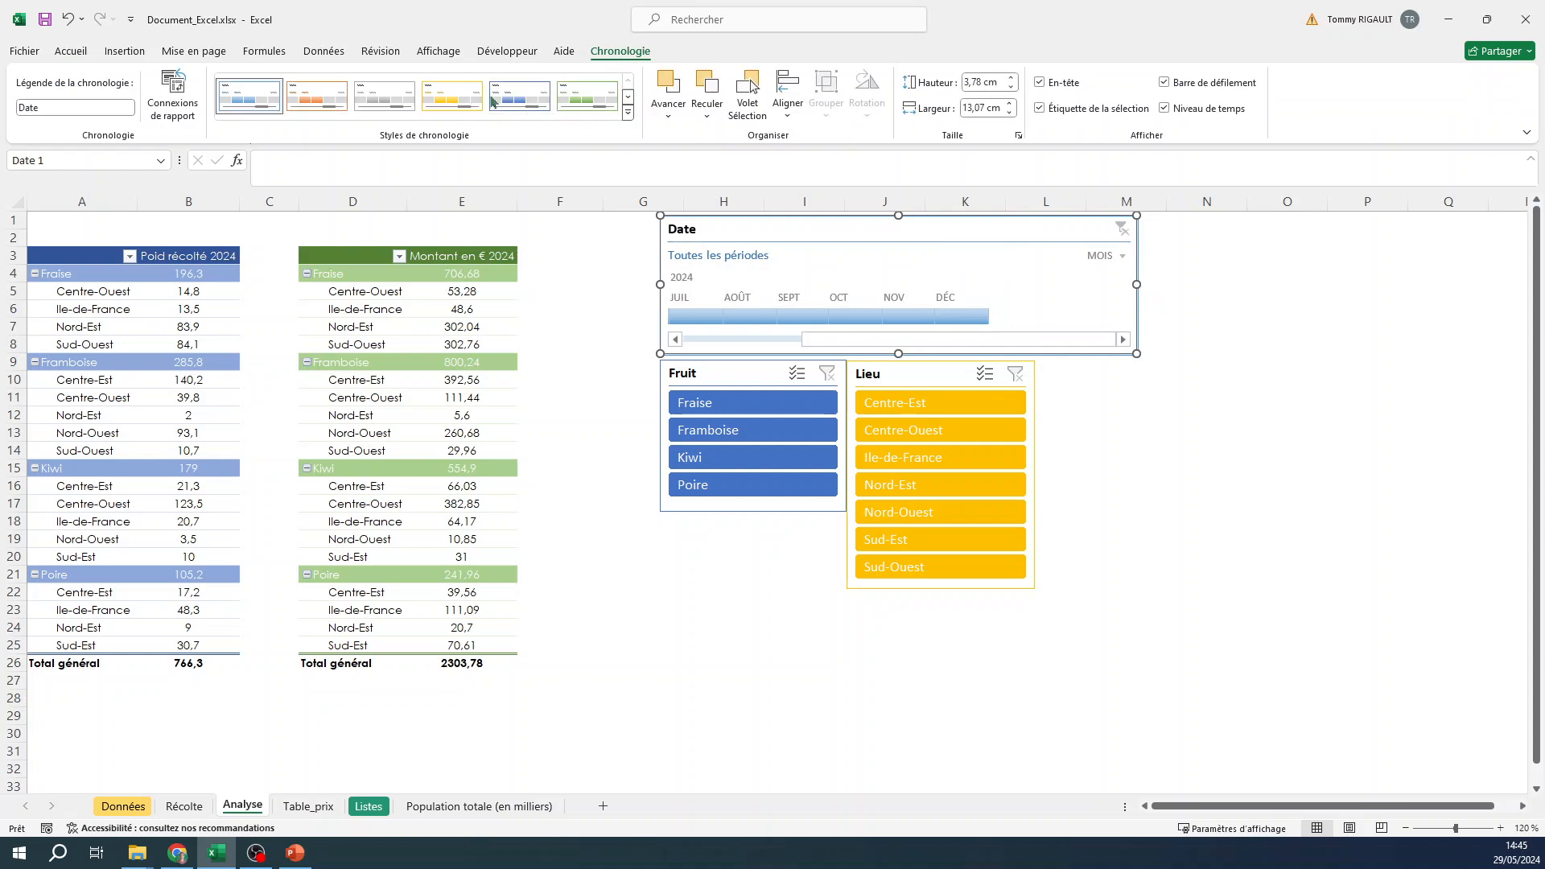
pyautogui.click(316, 96)
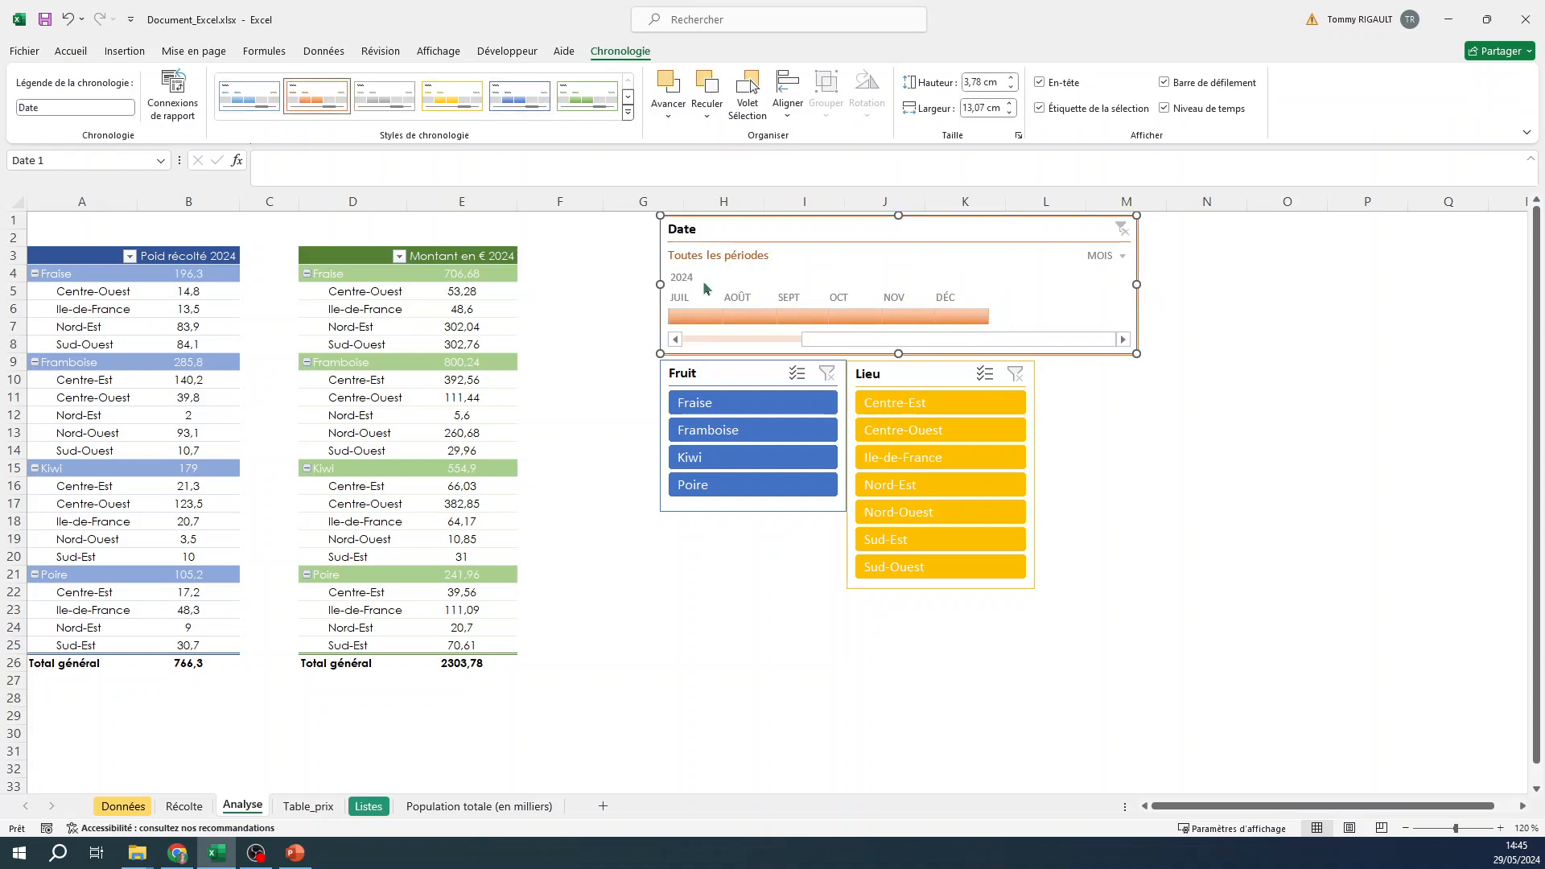
# Step: Test the Date timeline on January to May 2024, on a wider range of months, and on April 2024 alone
pyautogui.moveTo(909, 342); pyautogui.dragTo(791, 342)
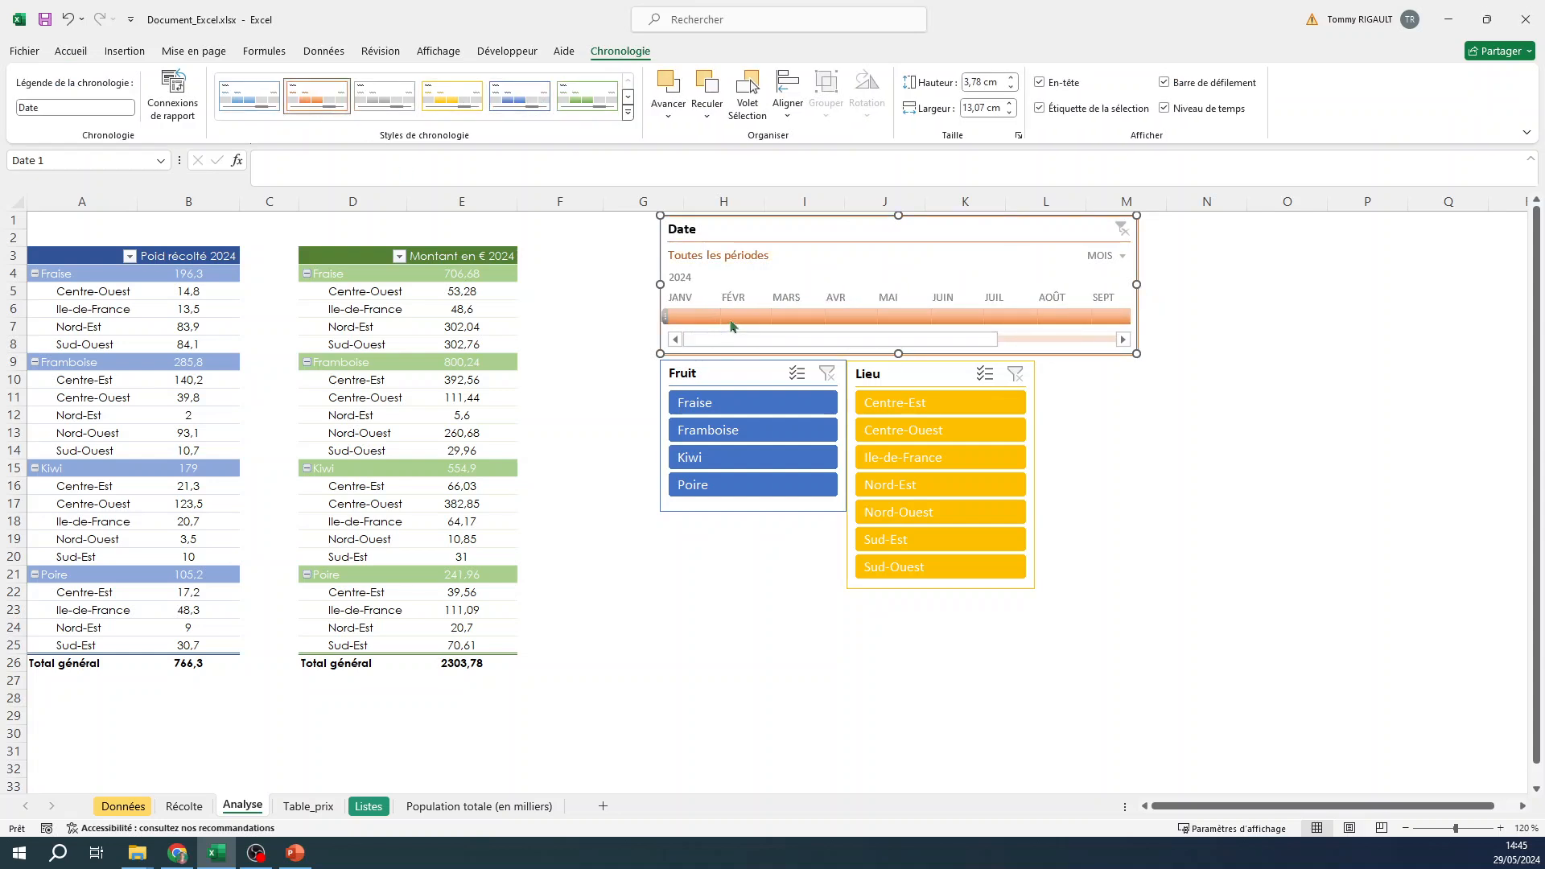
pyautogui.moveTo(691, 318); pyautogui.dragTo(890, 329)
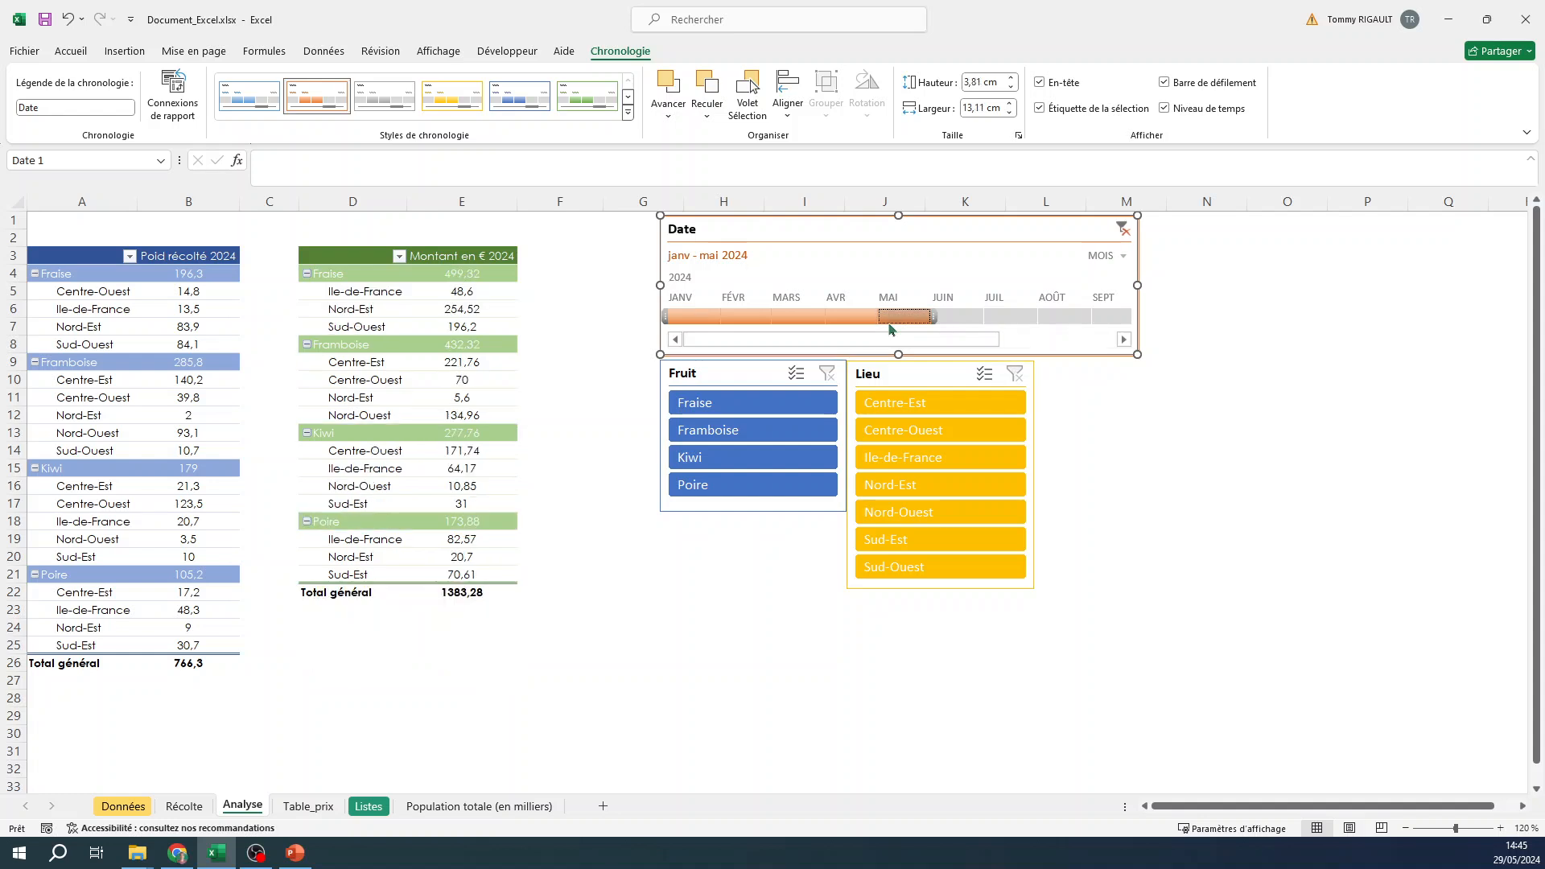
pyautogui.moveTo(710, 316); pyautogui.dragTo(1056, 329)
pyautogui.click(835, 321)
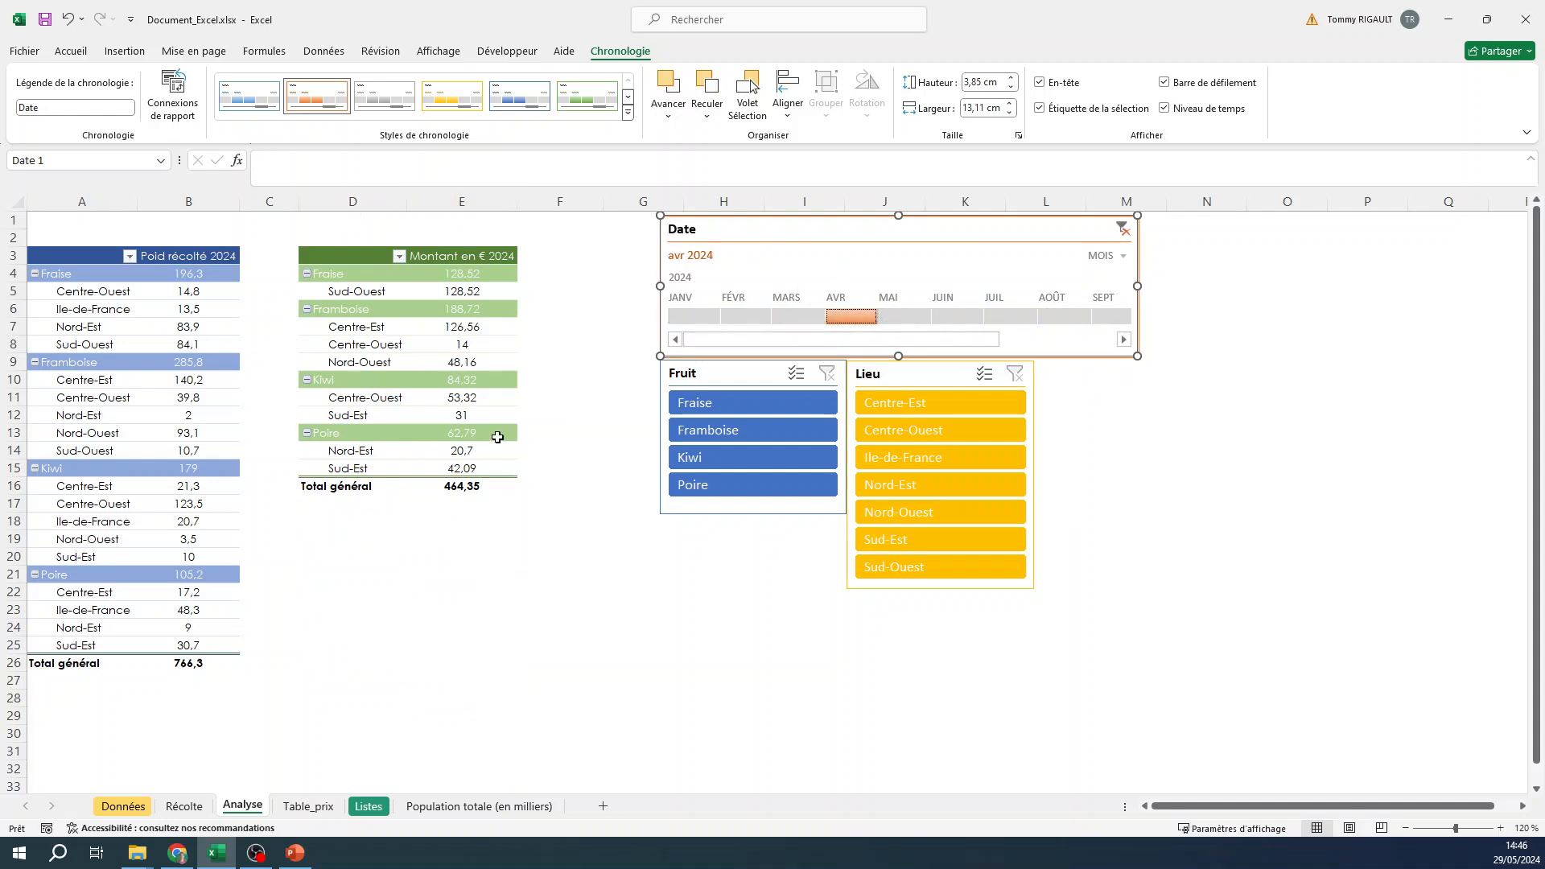
# Step: Connect the Date timeline to Tableau croisé dynamique2 on the Analyse sheet as well, through its report connections
pyautogui.rightClick(829, 228)
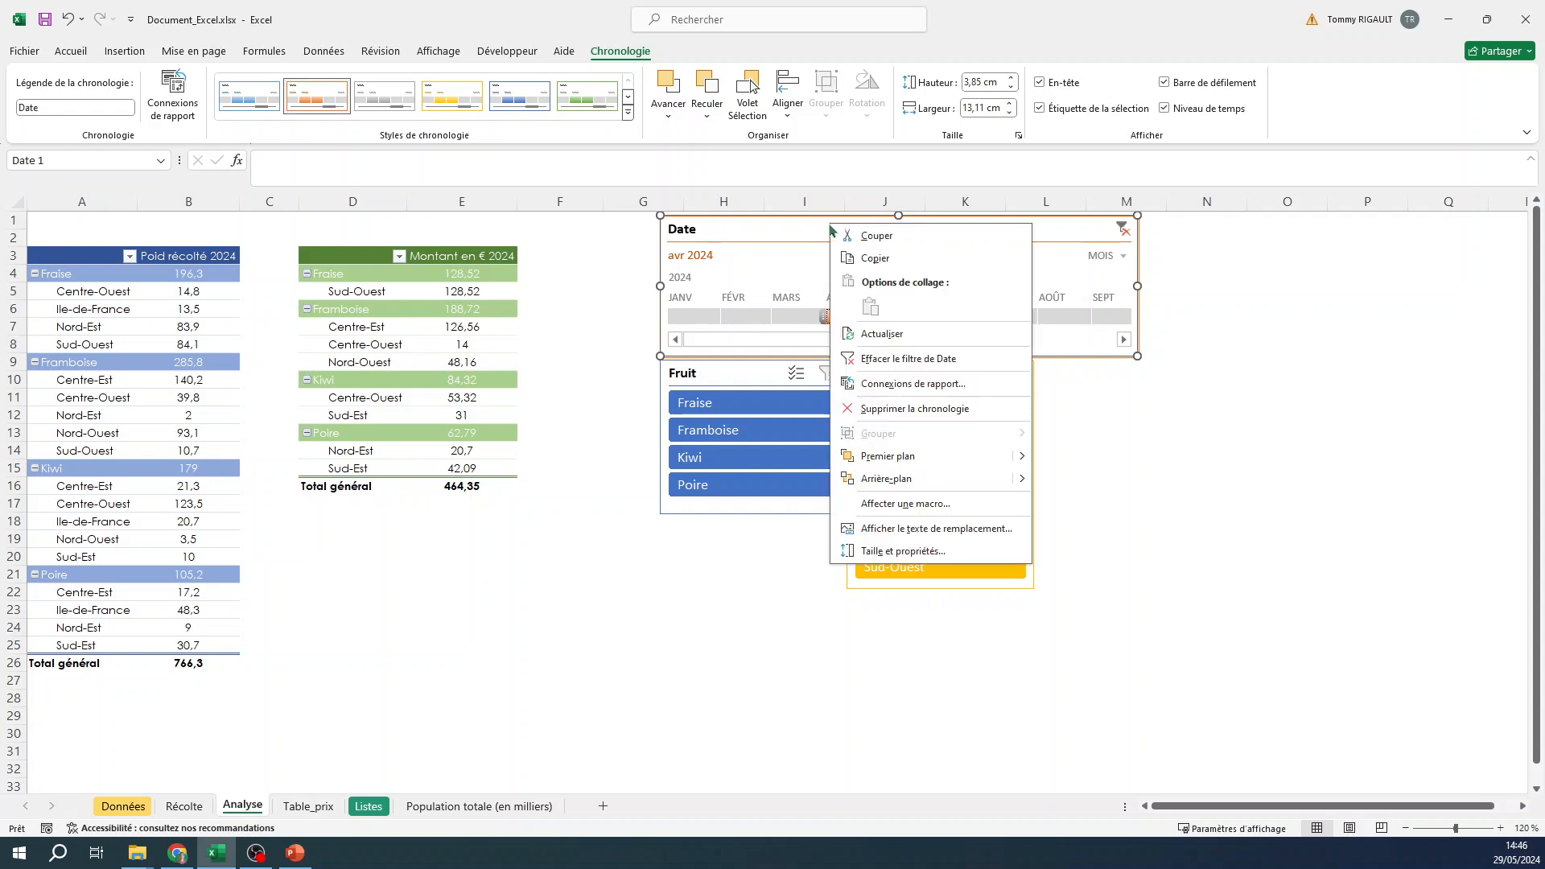
pyautogui.click(934, 384)
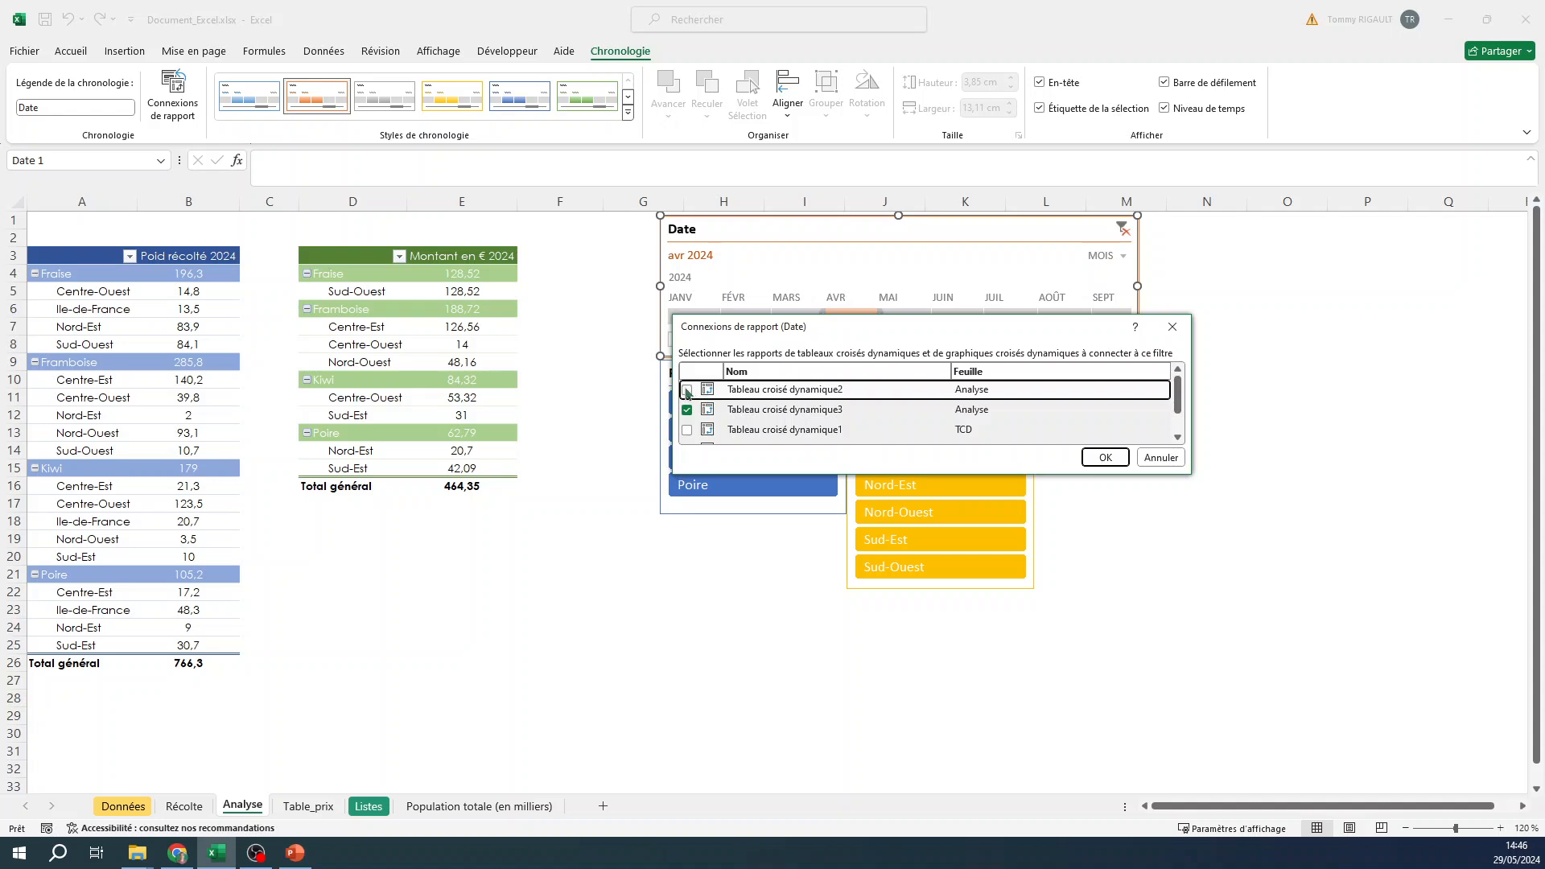
pyautogui.click(687, 391)
pyautogui.click(1105, 459)
# Step: Filter both pivot tables with the Date timeline on January to September and March to December 2024, and clear the date filter
pyautogui.moveTo(690, 316); pyautogui.dragTo(1016, 317)
pyautogui.moveTo(712, 317); pyautogui.dragTo(1129, 314)
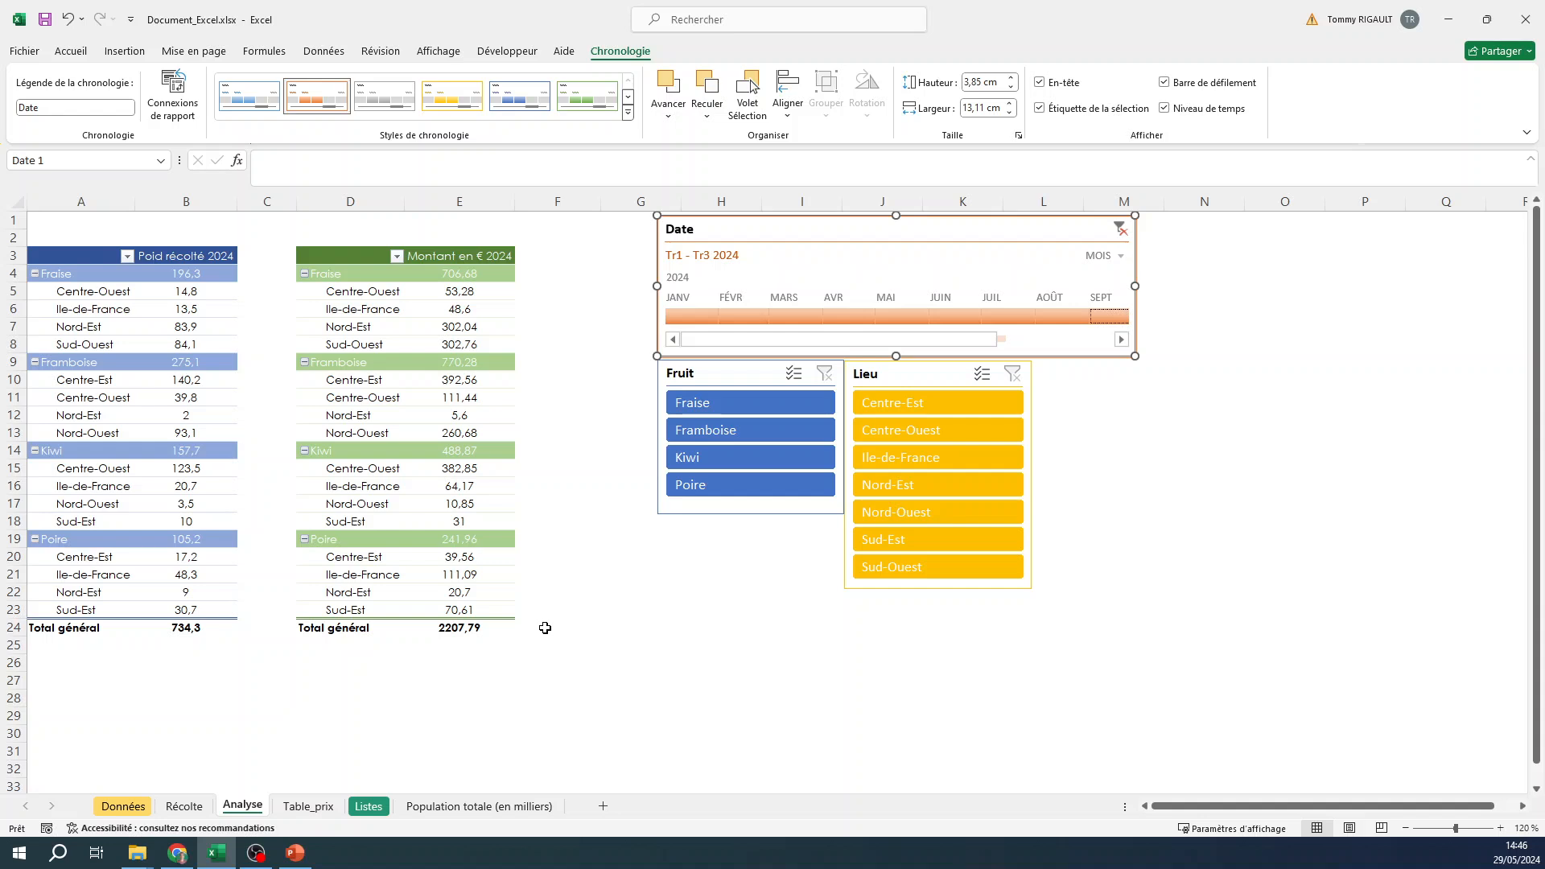
pyautogui.click(1120, 339)
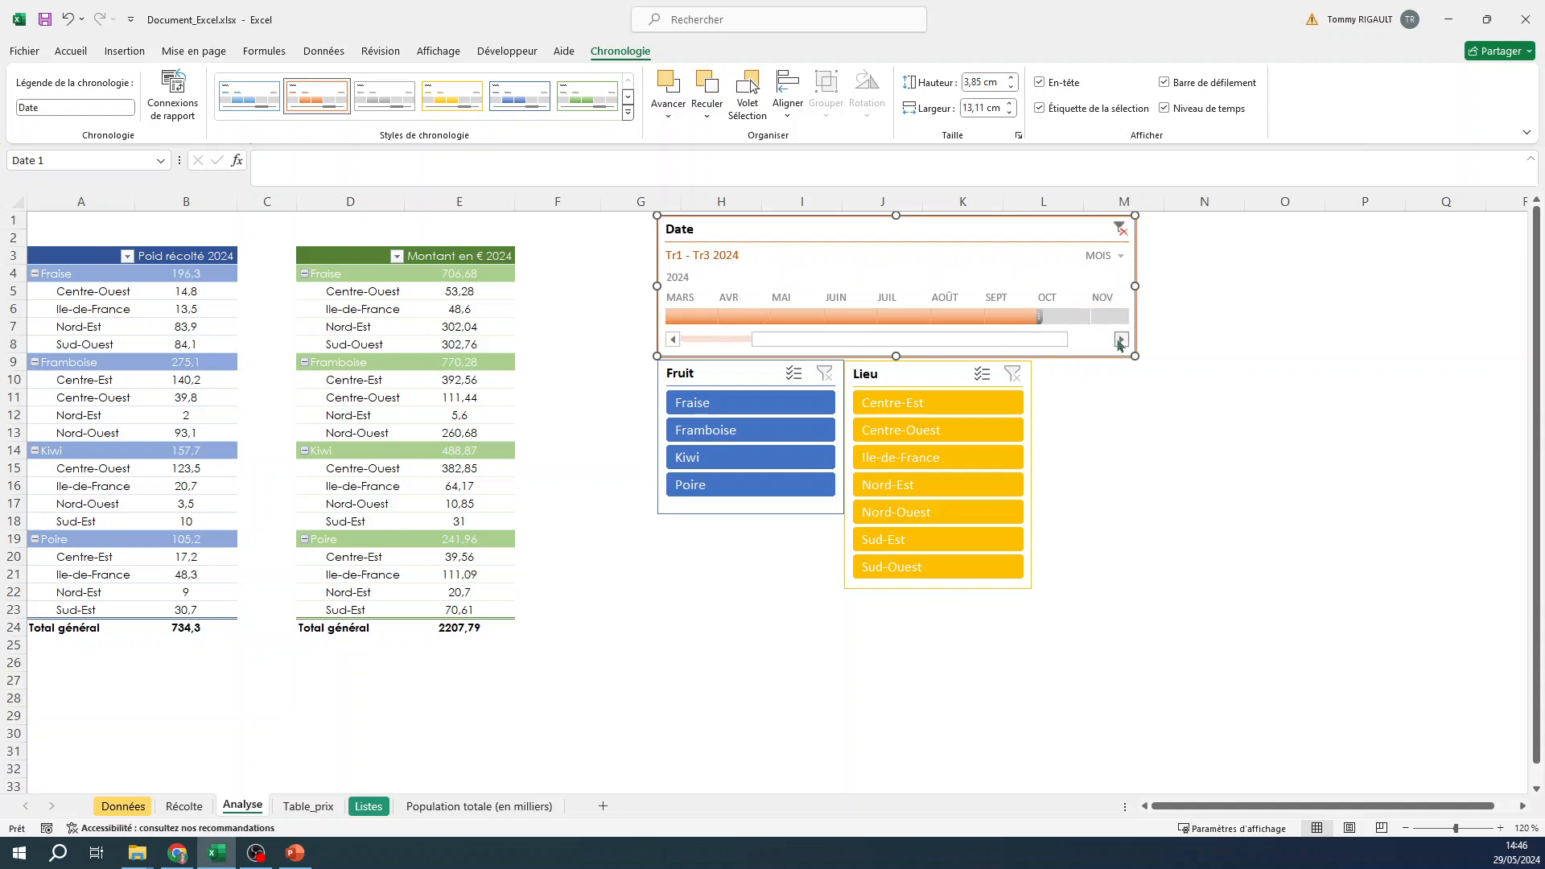
pyautogui.moveTo(1102, 317); pyautogui.dragTo(726, 316)
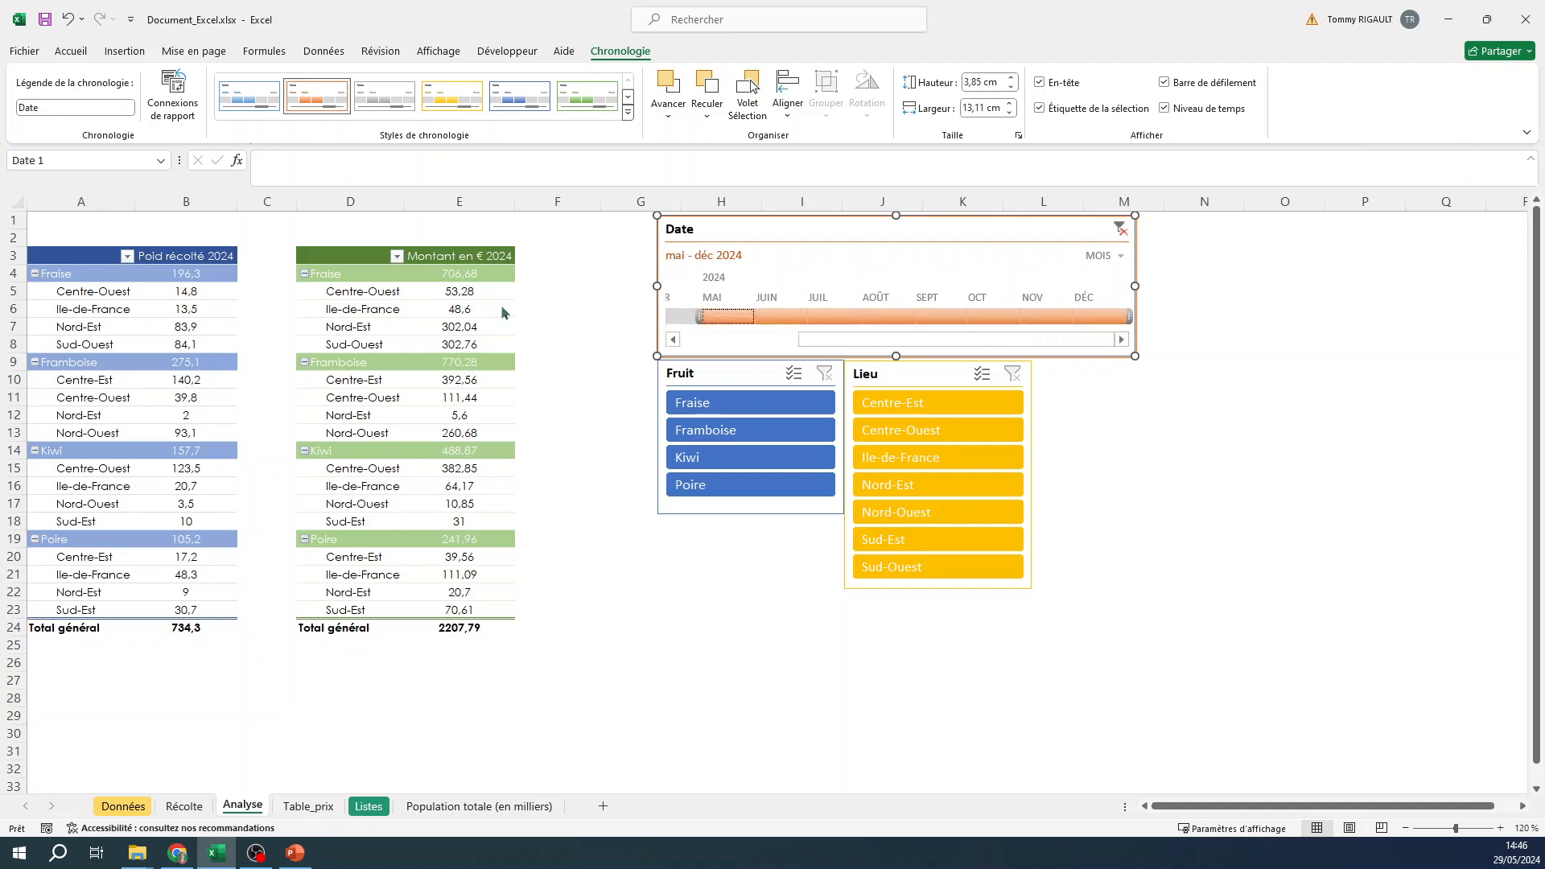
pyautogui.moveTo(854, 343); pyautogui.dragTo(716, 339)
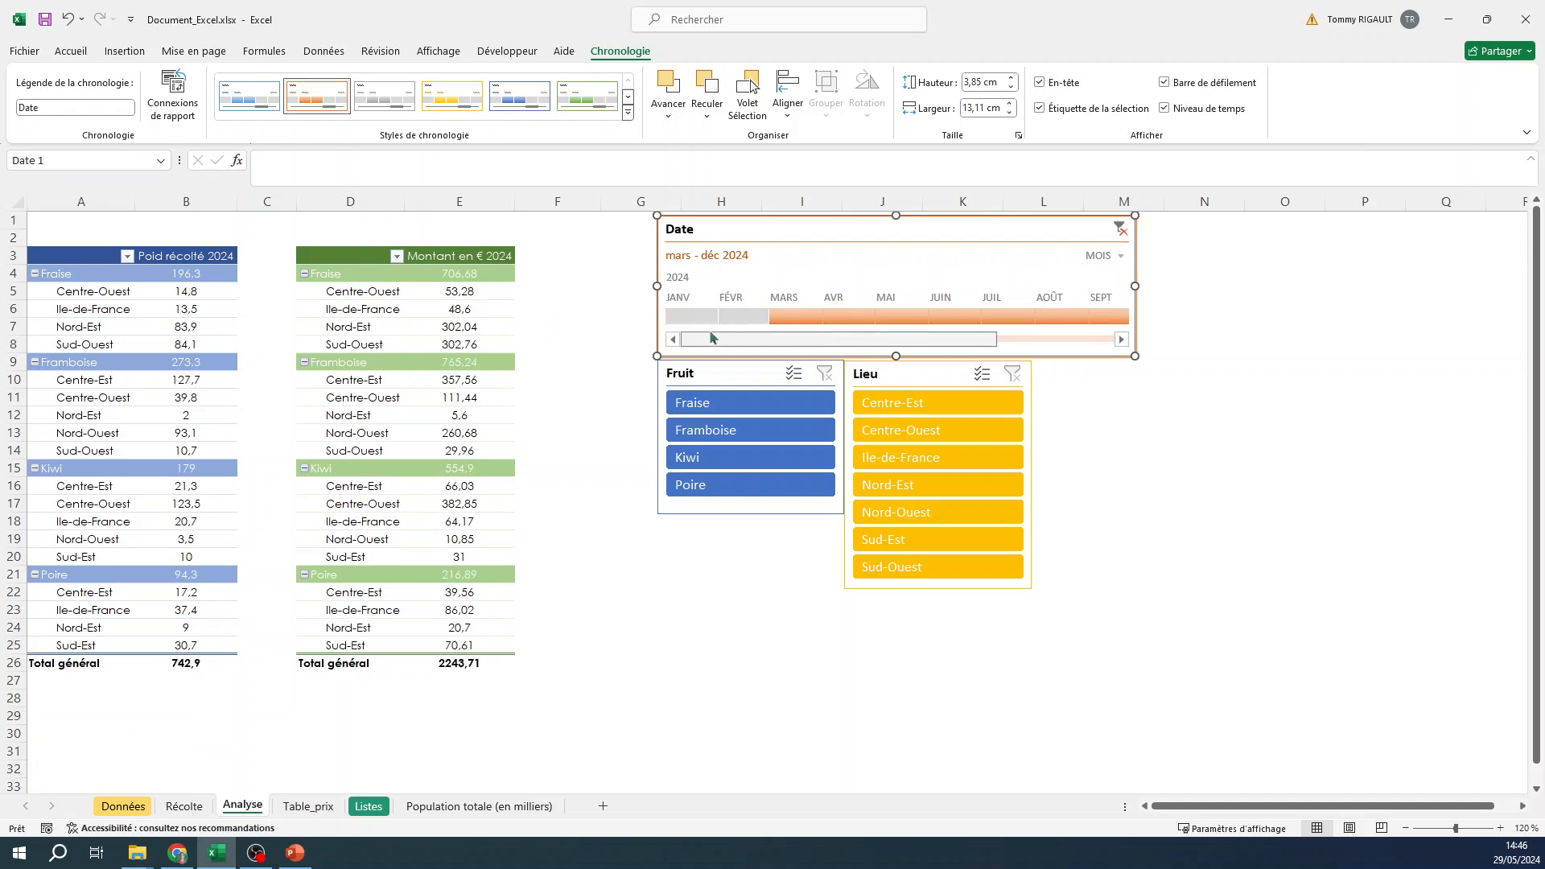
pyautogui.click(1117, 231)
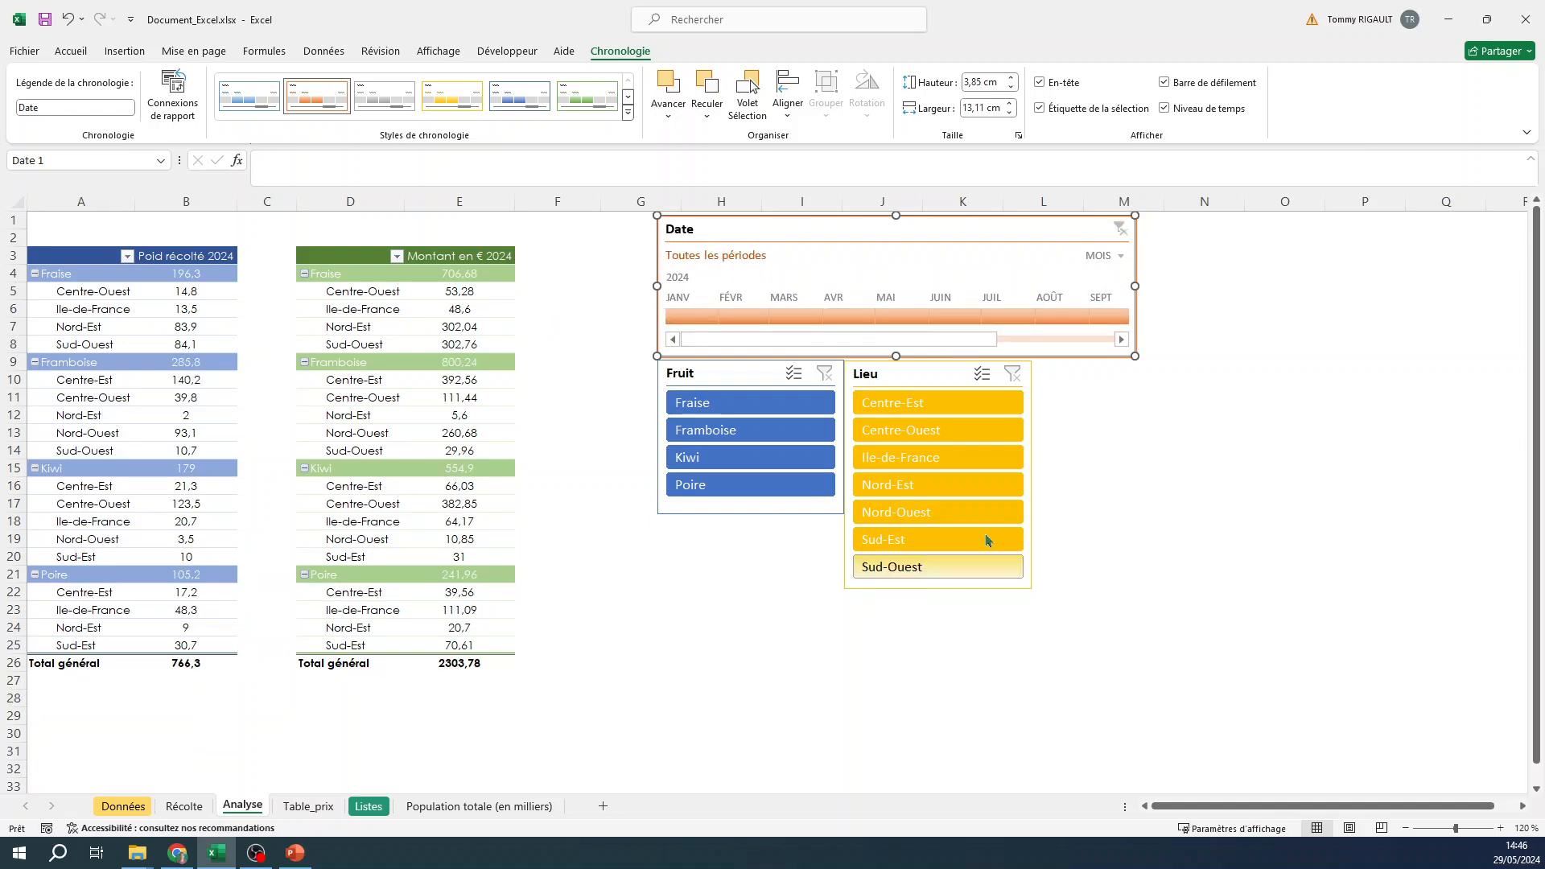